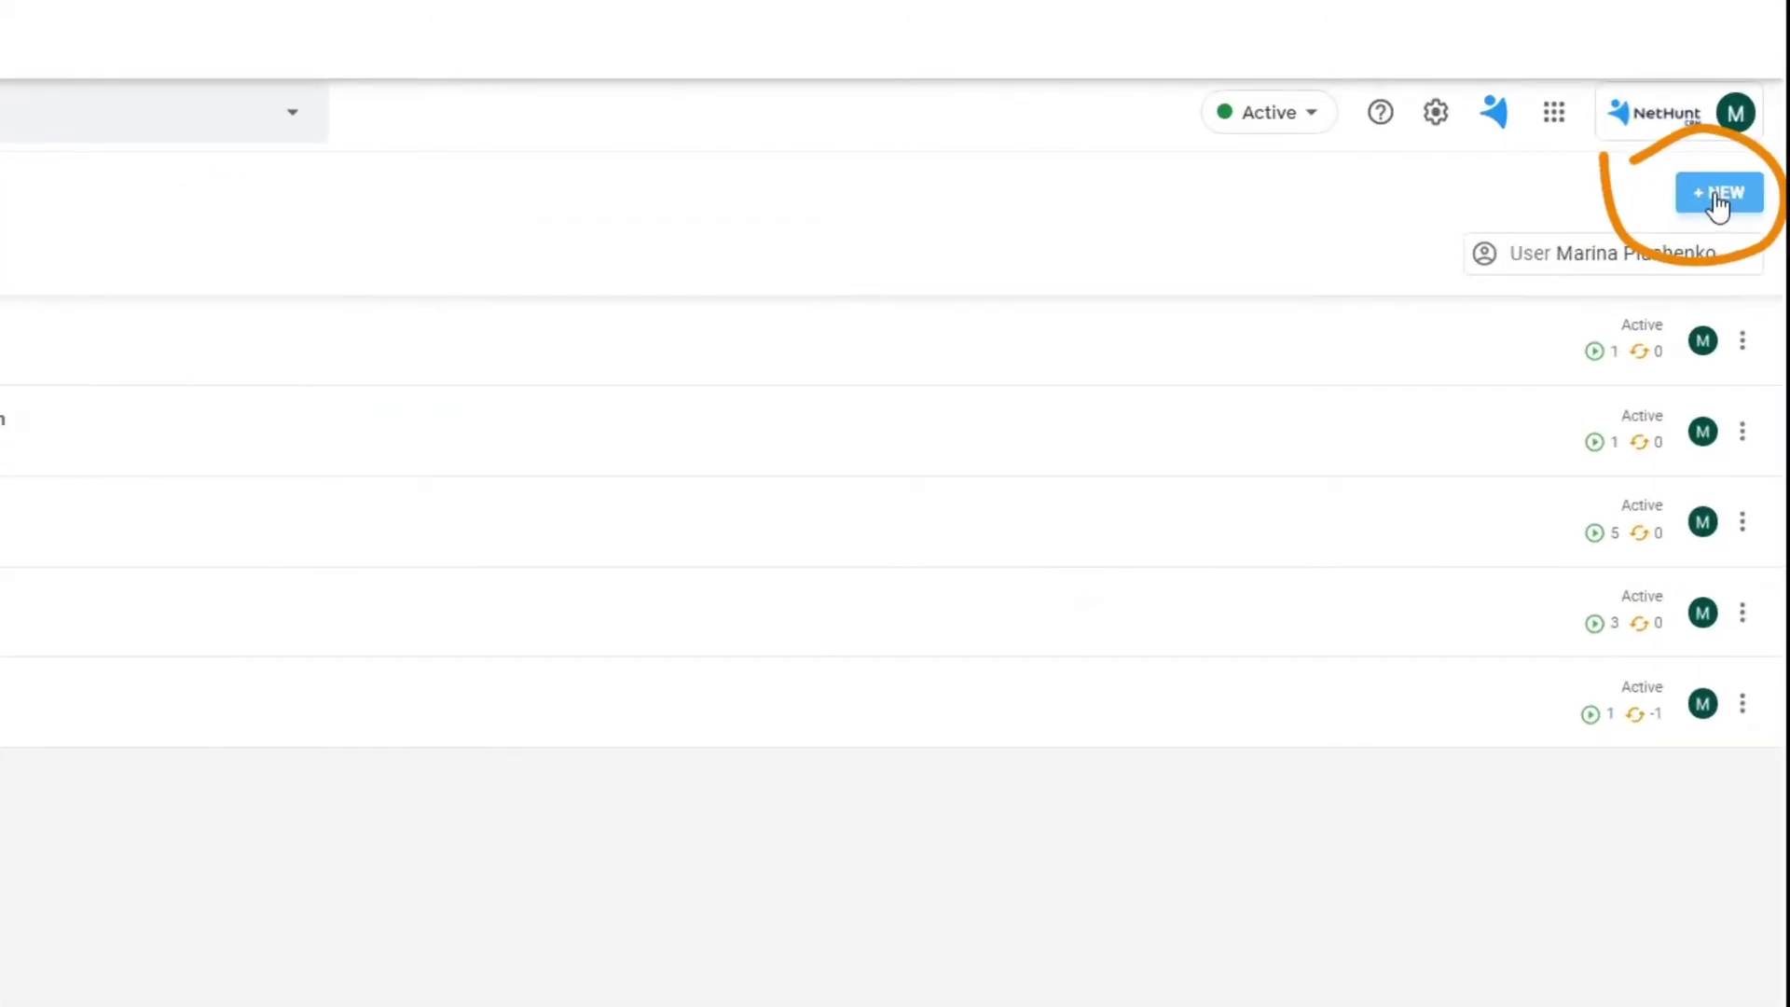
Create a new workflow named 'Test lead nurturing drip campaign' and open its empty editor
left_click(1718, 197)
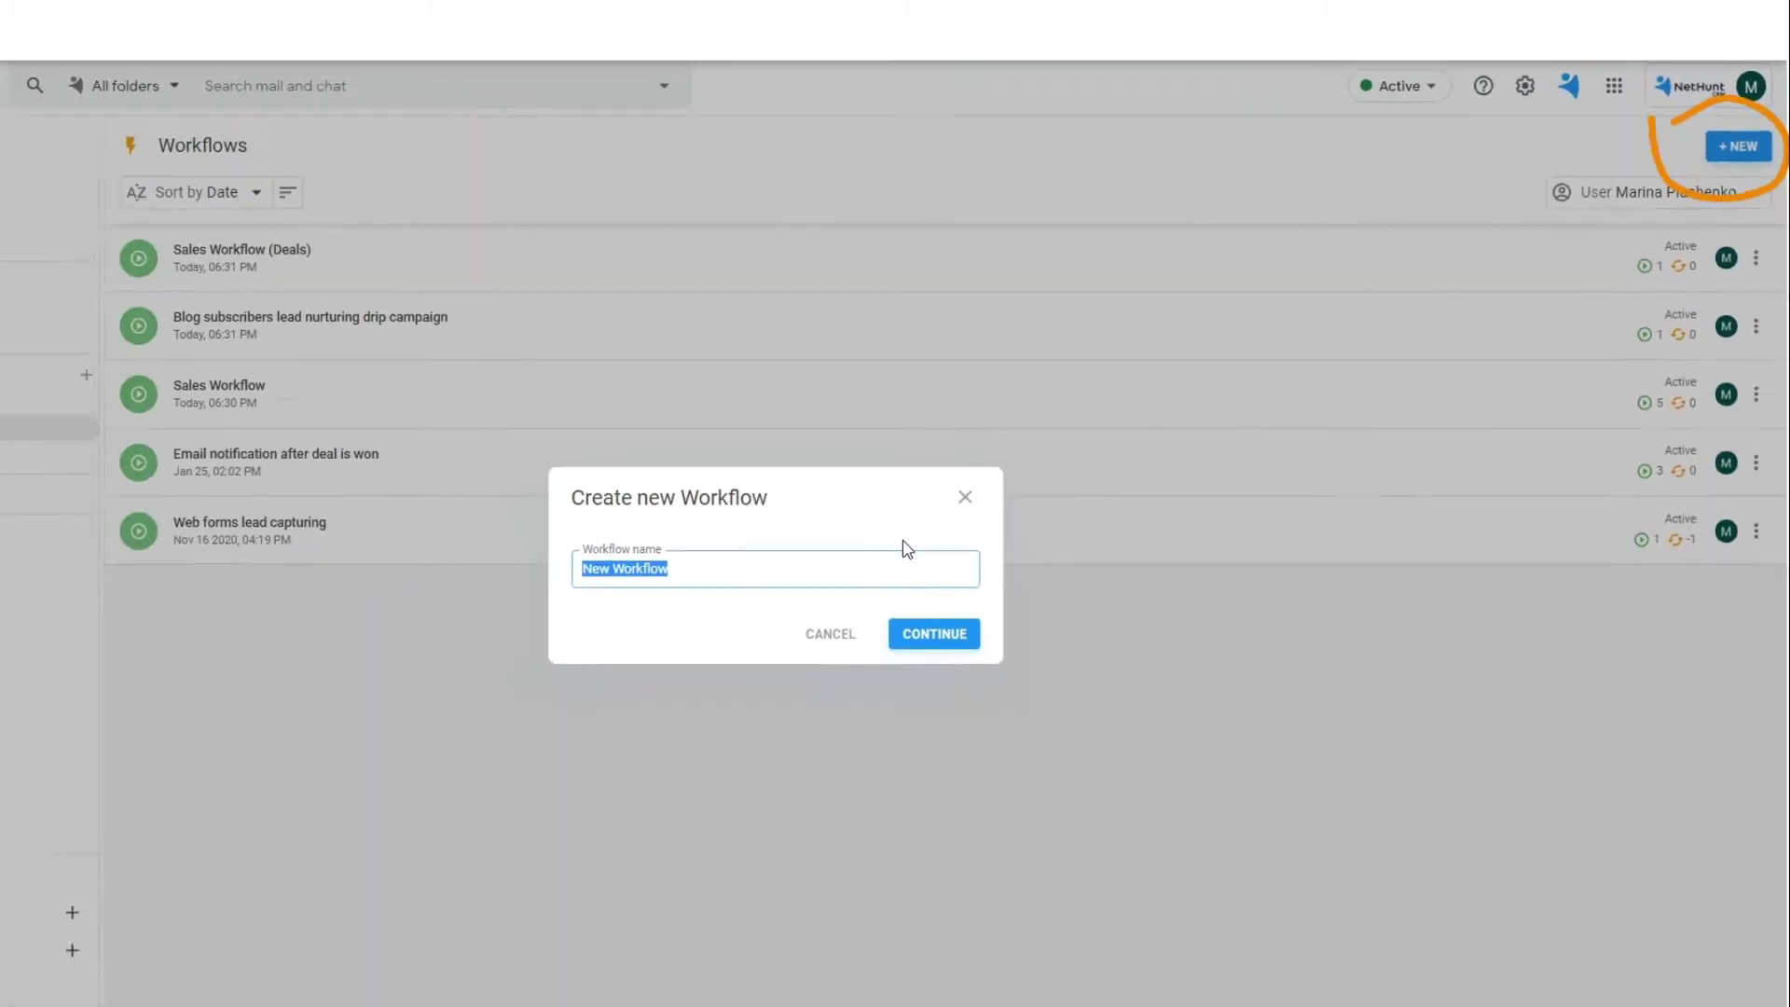
type("Test lead nurturing drip campaign")
left_click(939, 634)
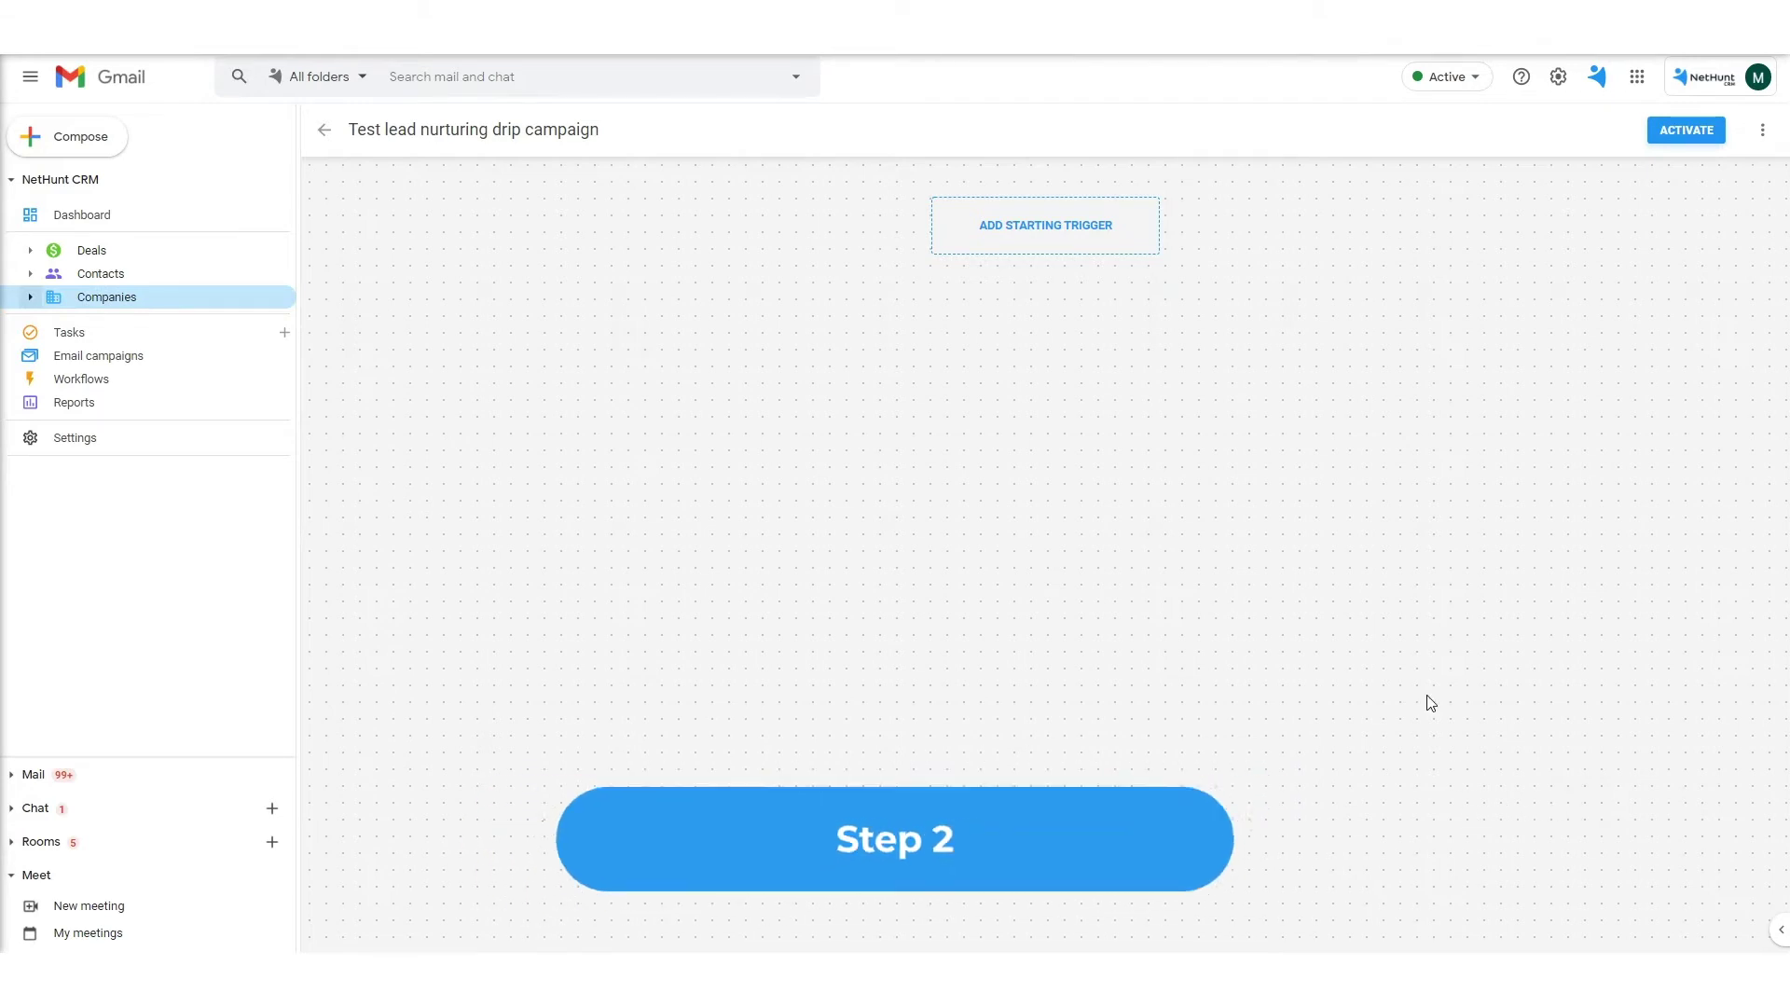
Add a Field value changes starting trigger that watches the Stage field of Contacts
left_click(1044, 233)
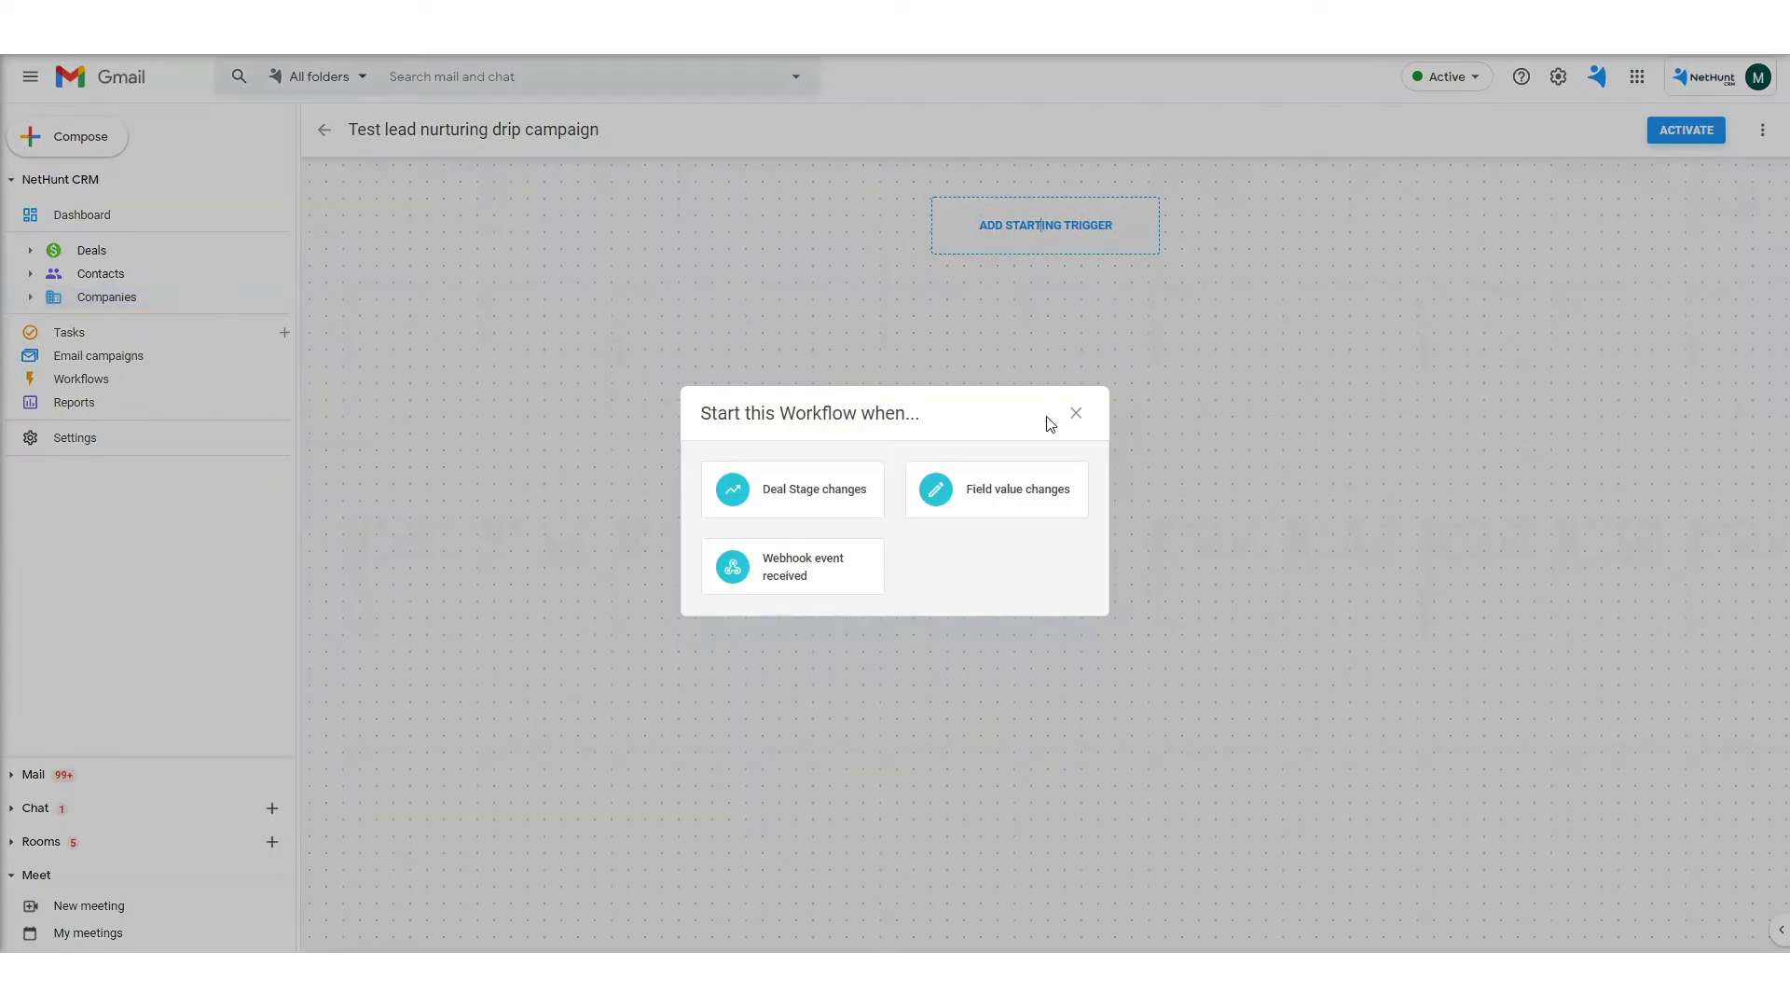
left_click(1029, 486)
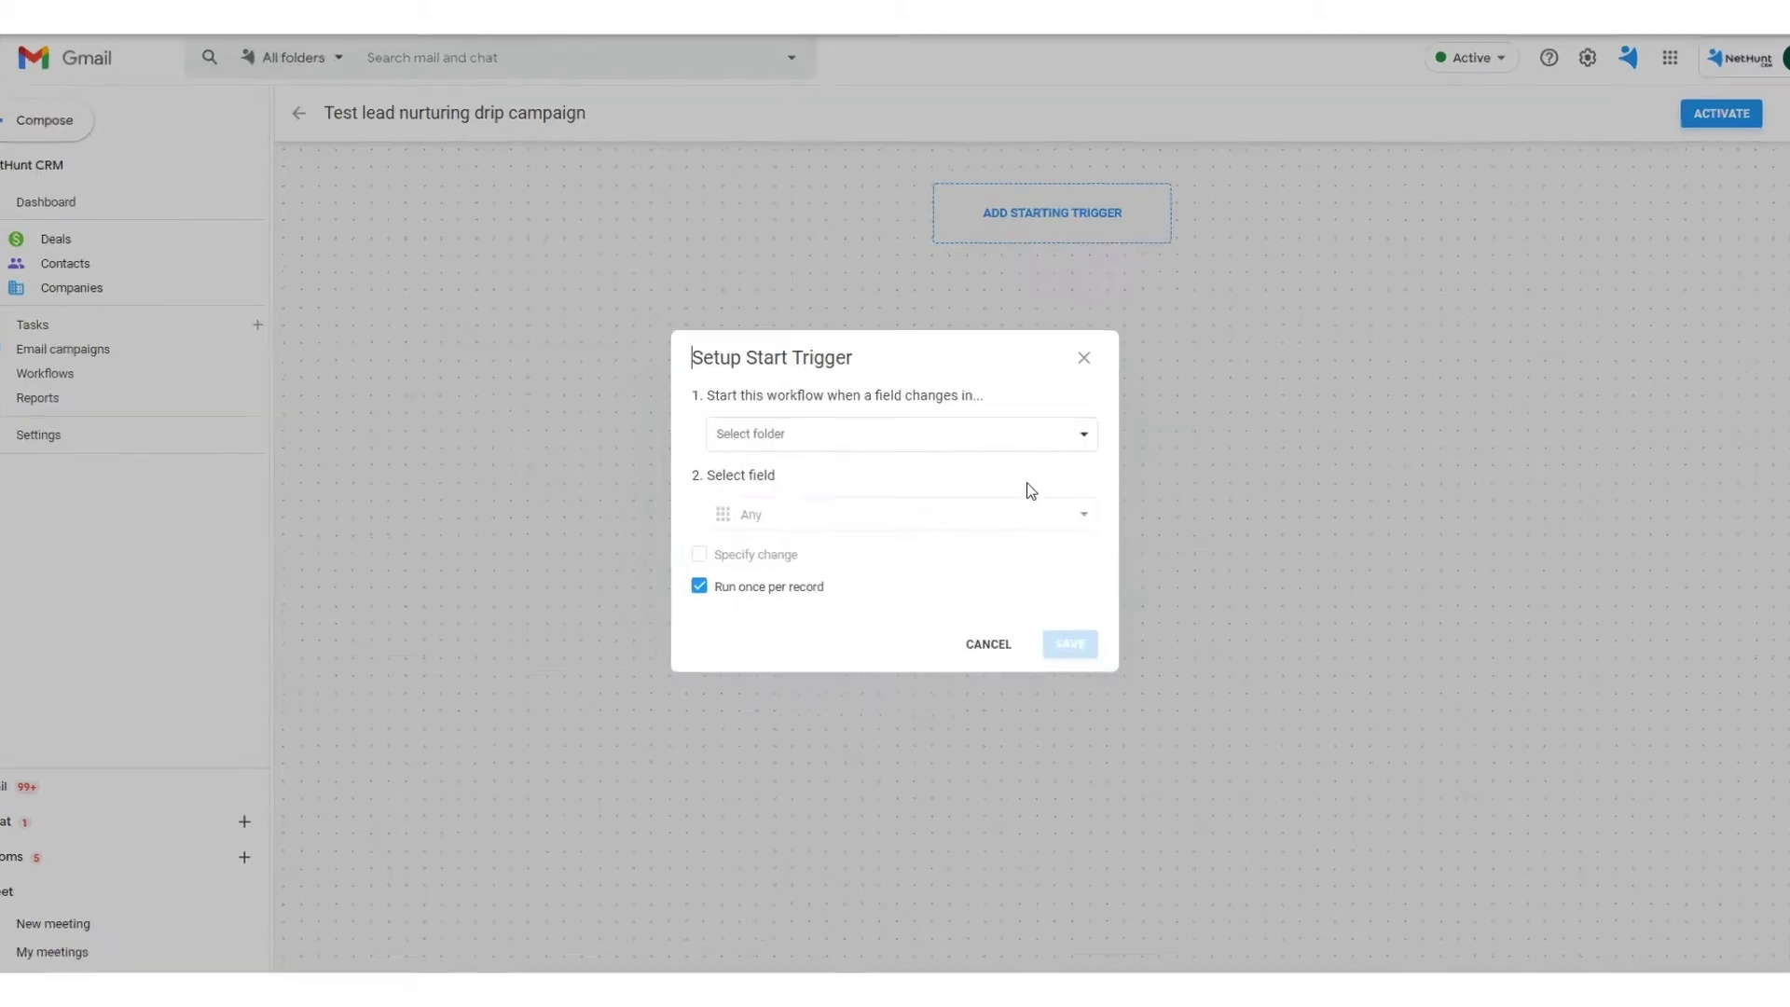
left_click(1006, 440)
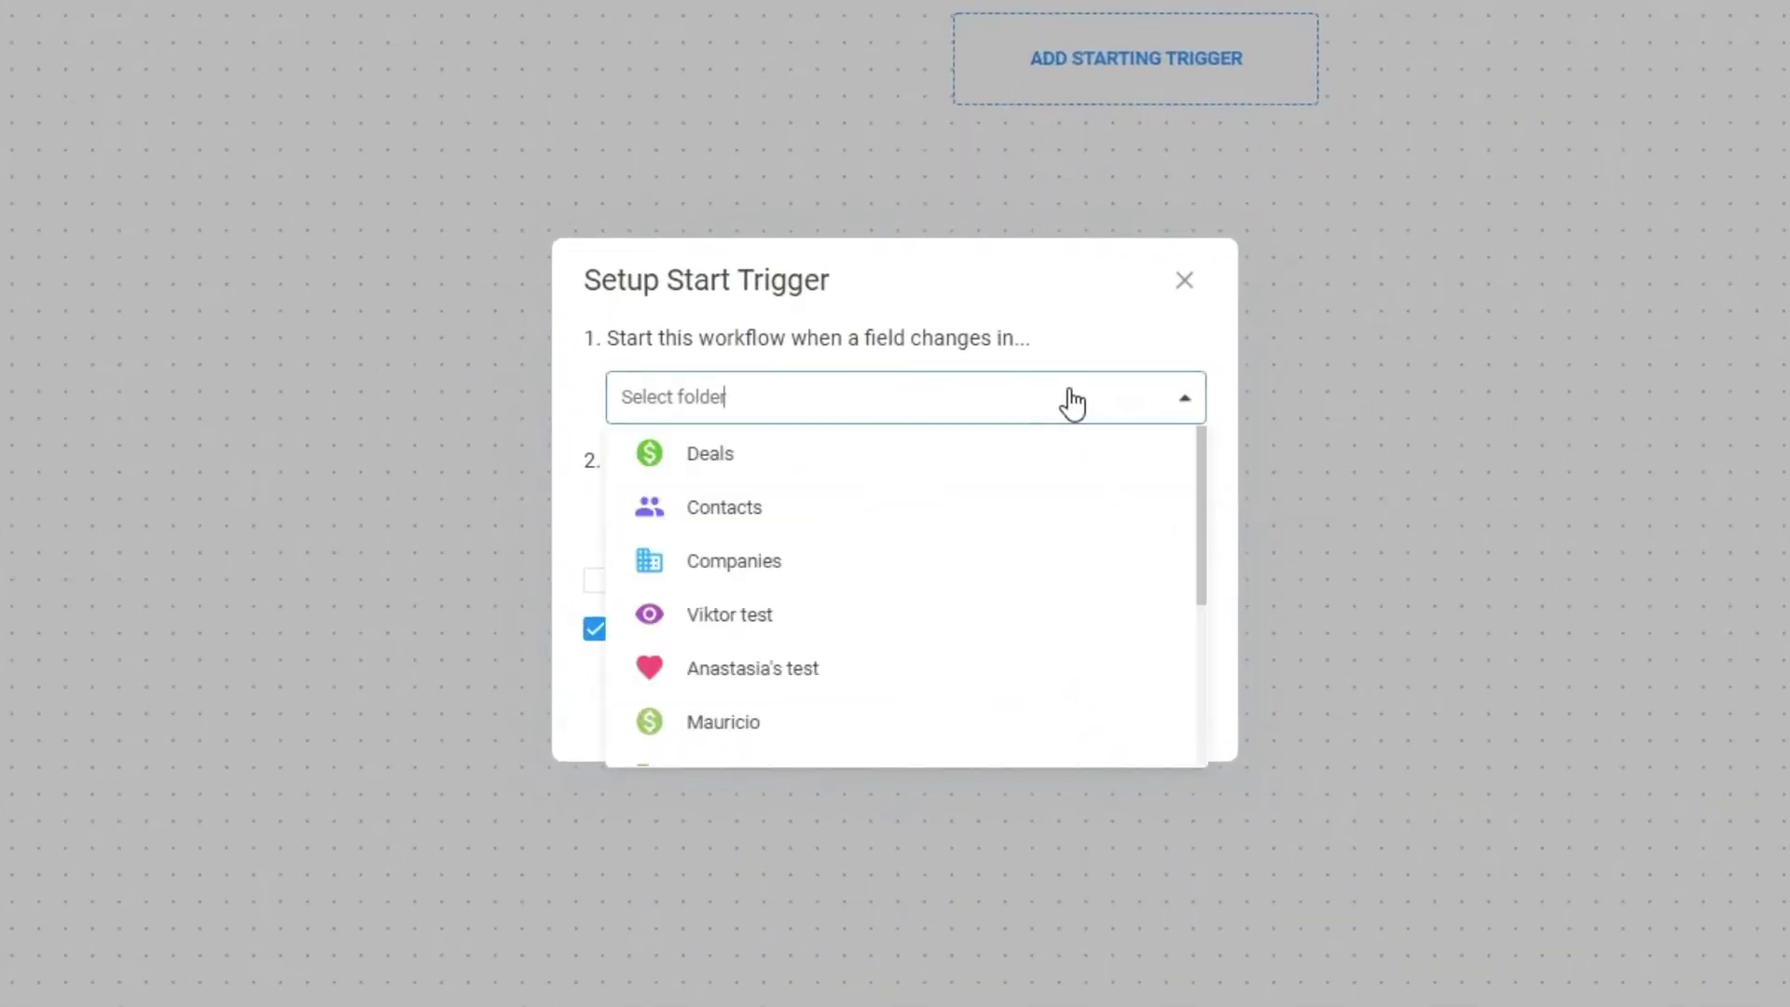
left_click(897, 507)
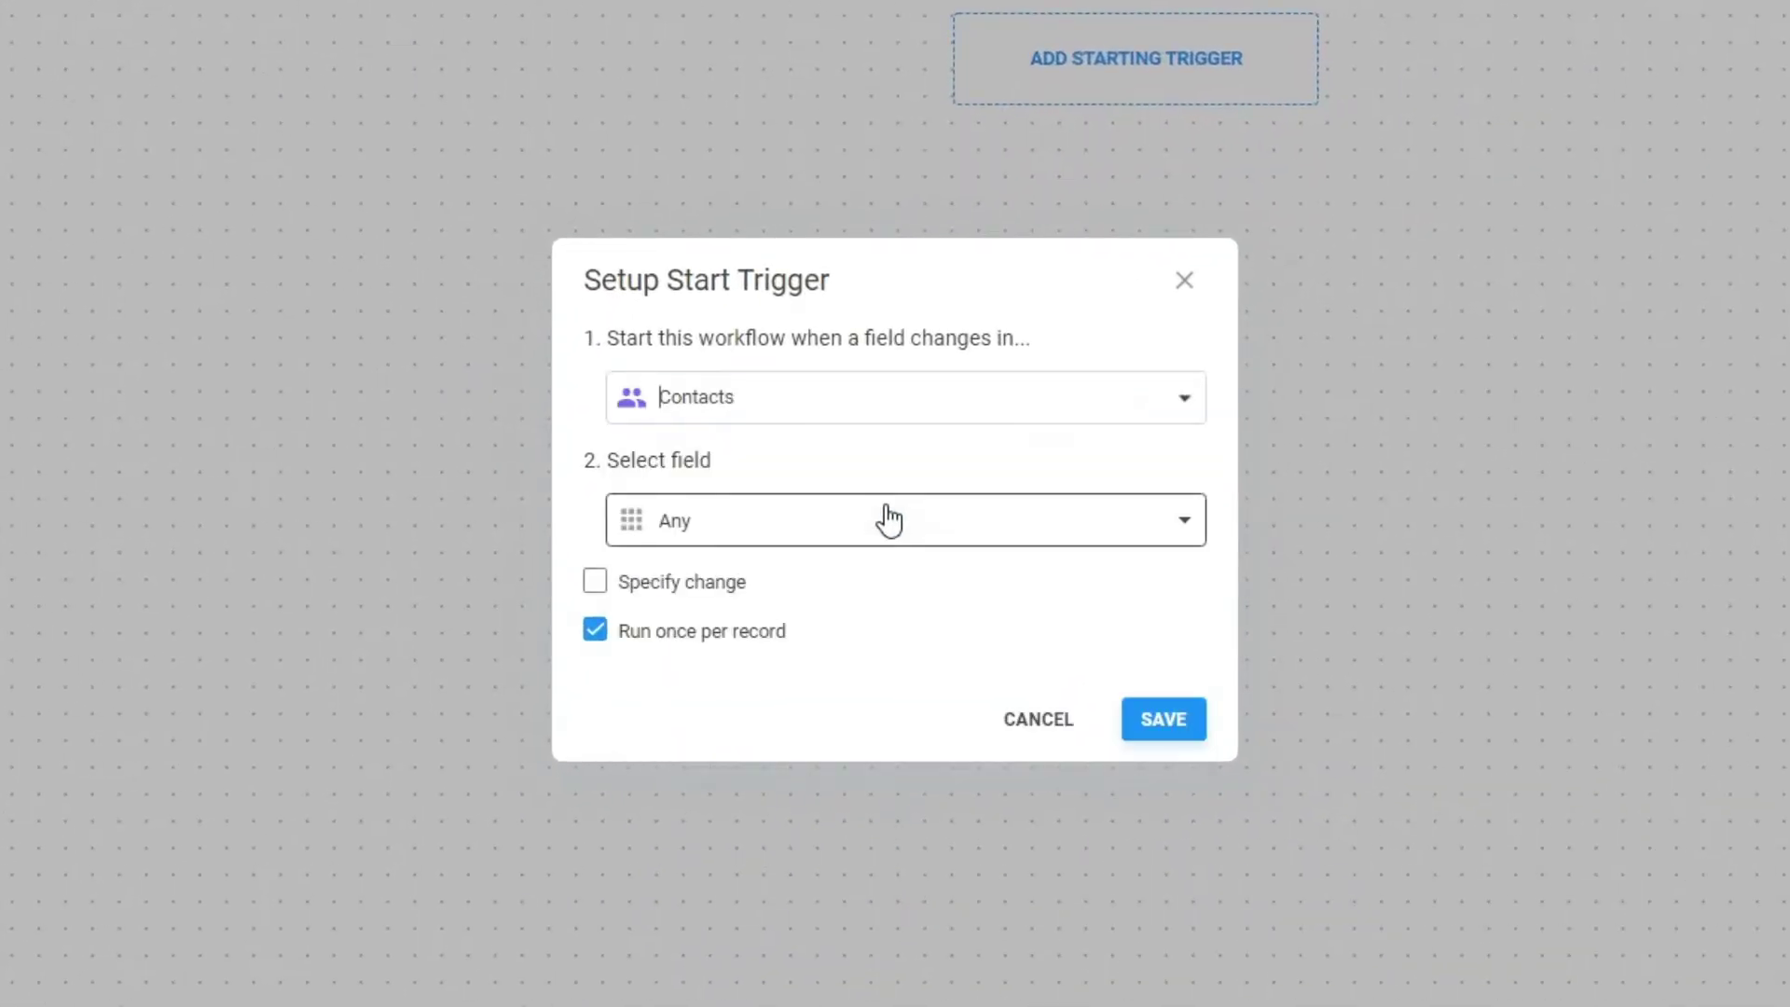
left_click(890, 524)
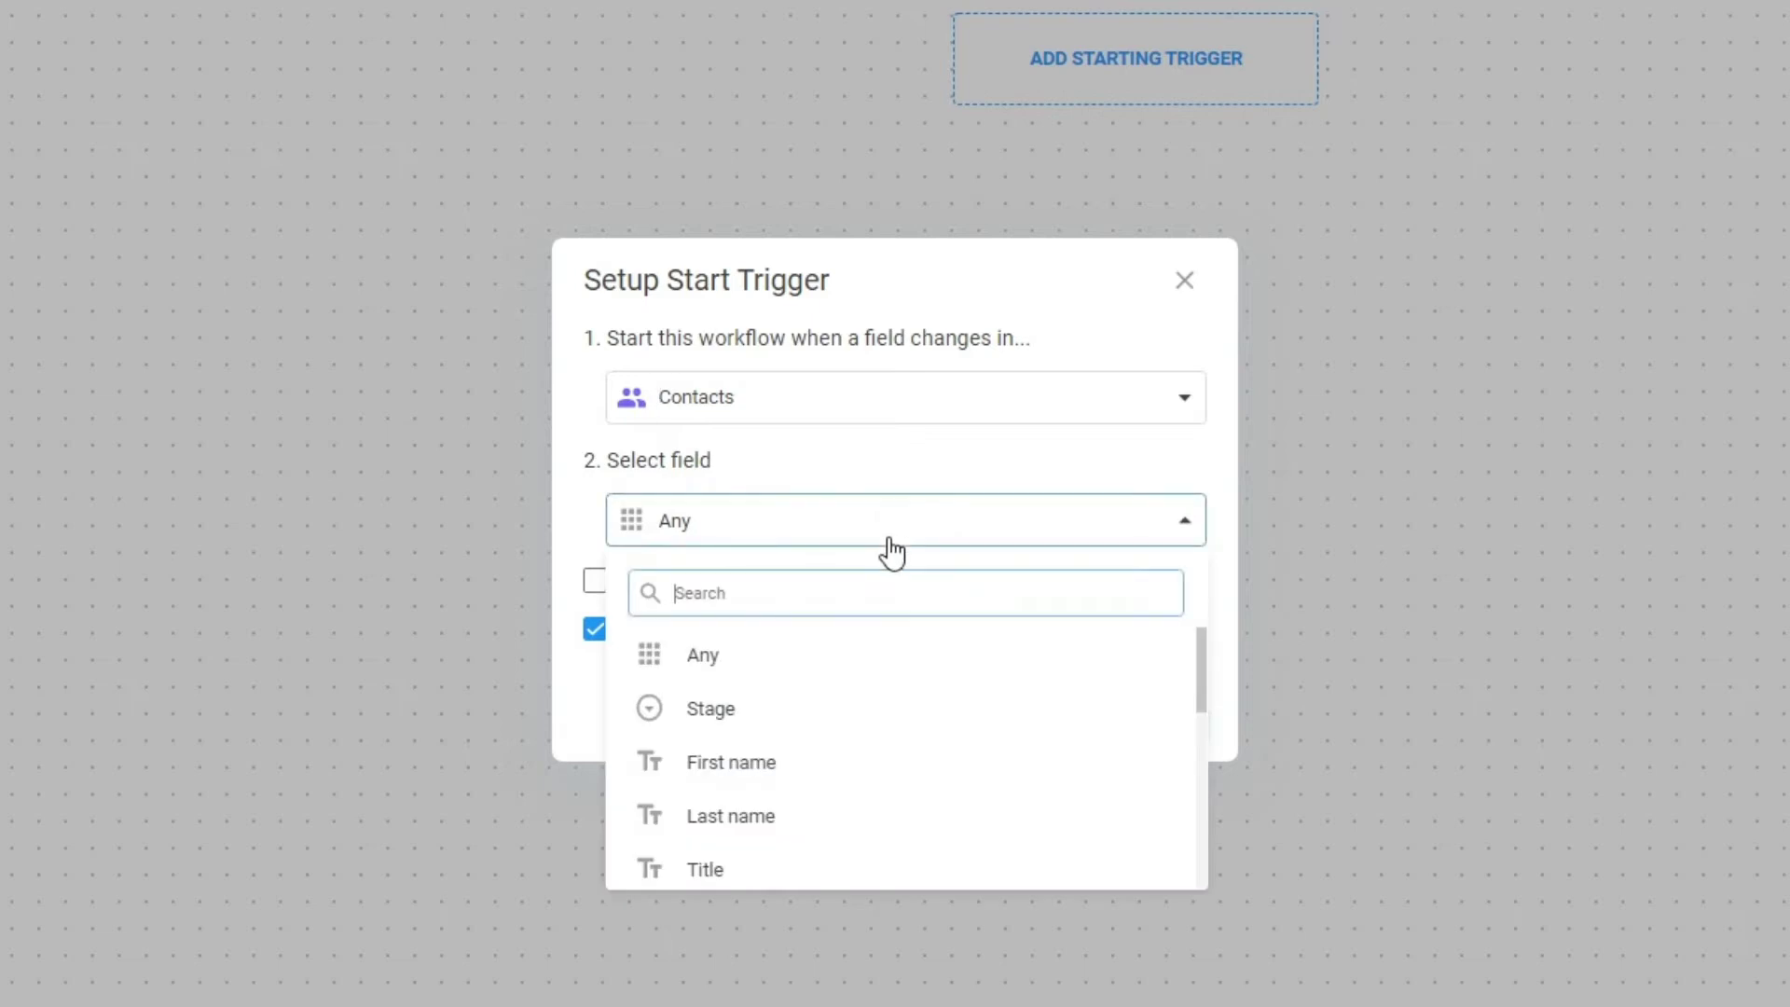
left_click(803, 729)
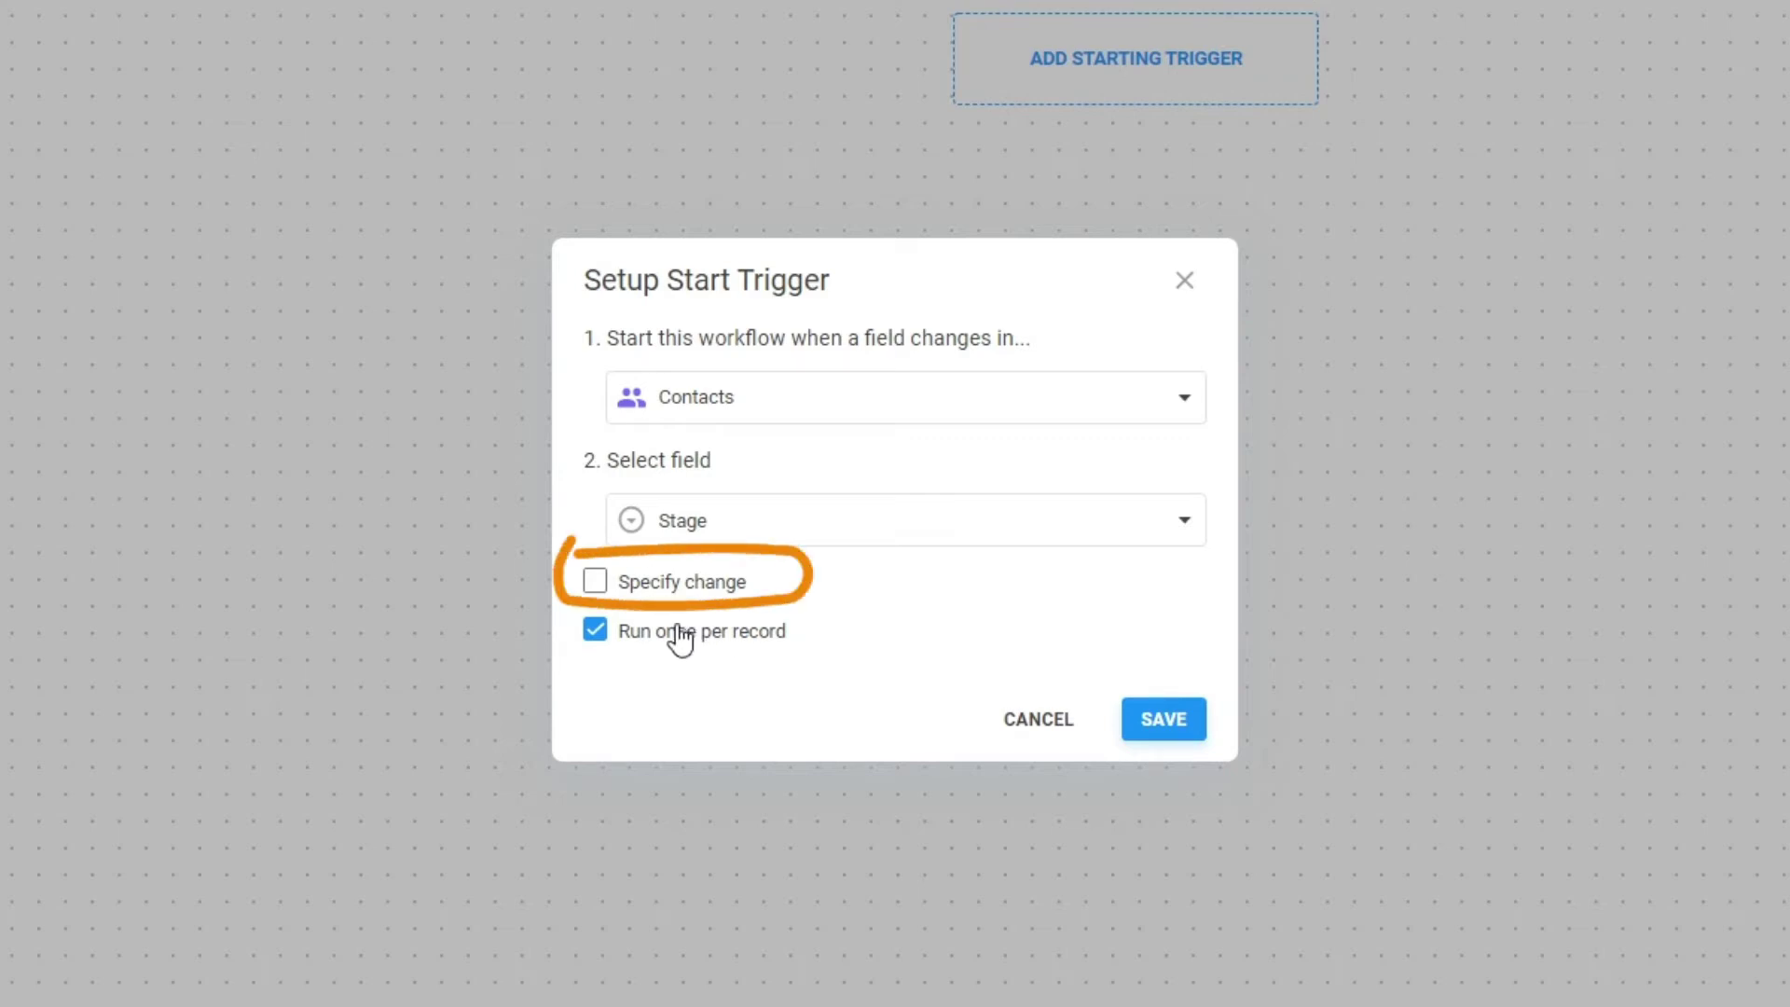
Restrict the trigger to Stage changing from New to Lead and save it
left_click(601, 584)
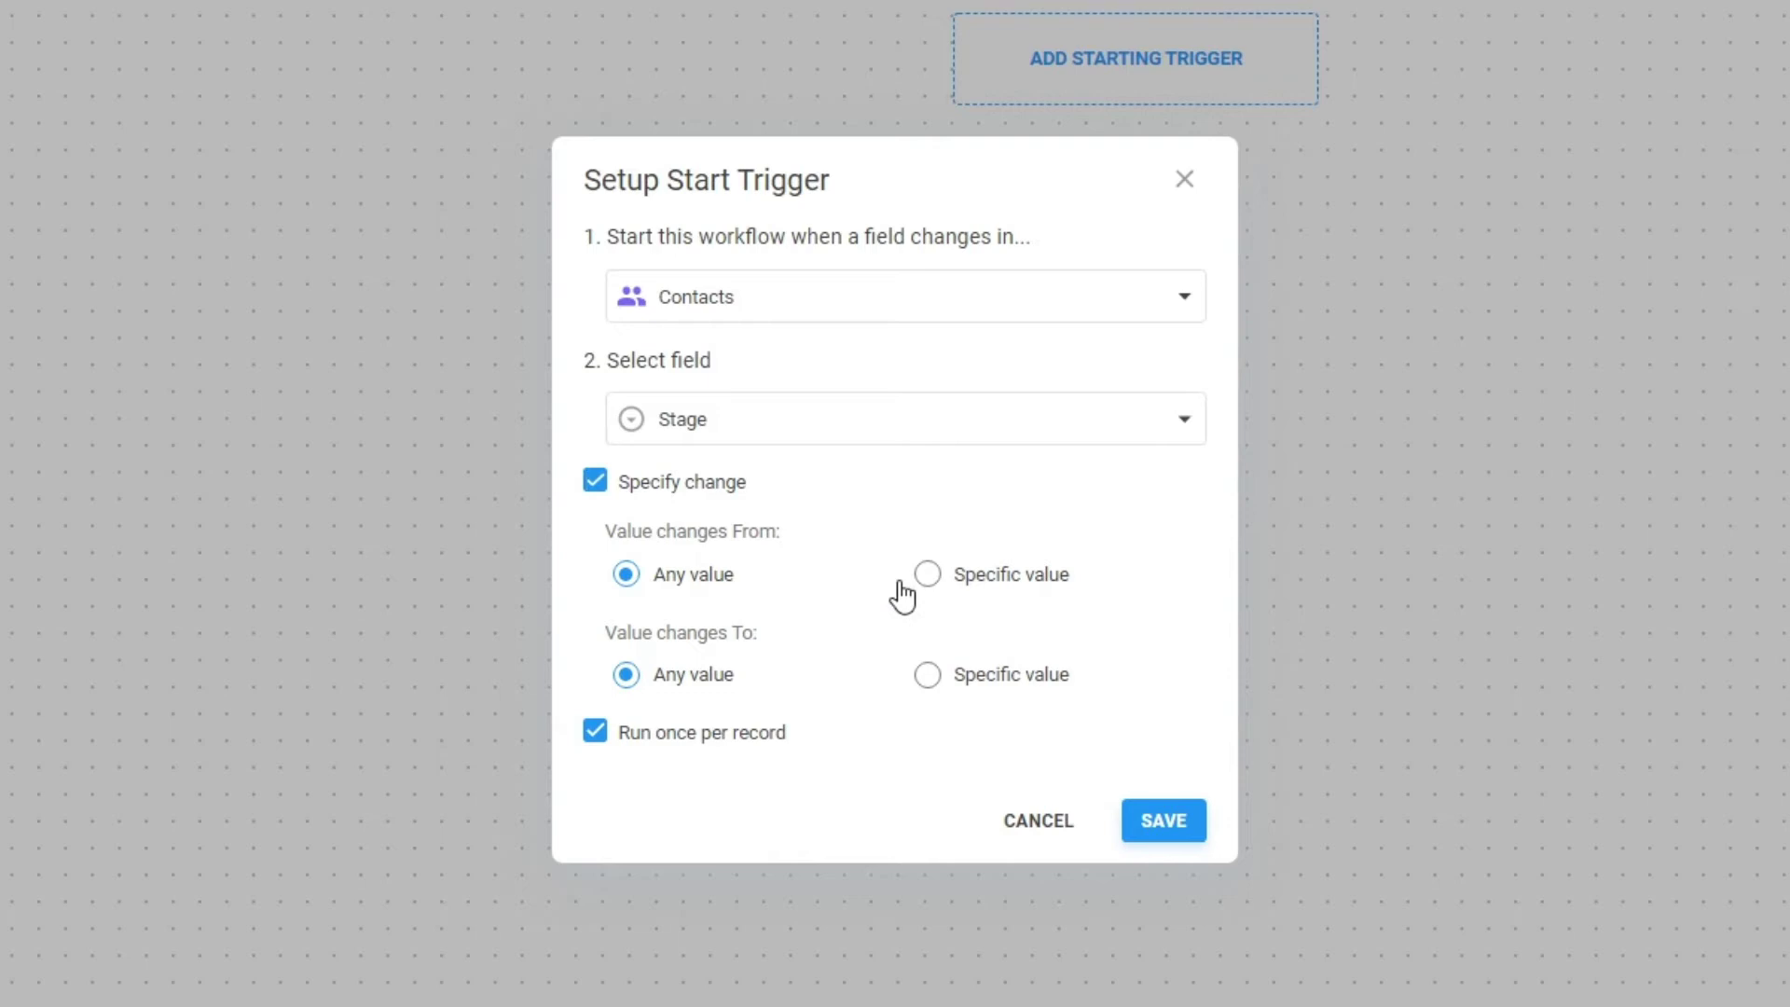
left_click(926, 574)
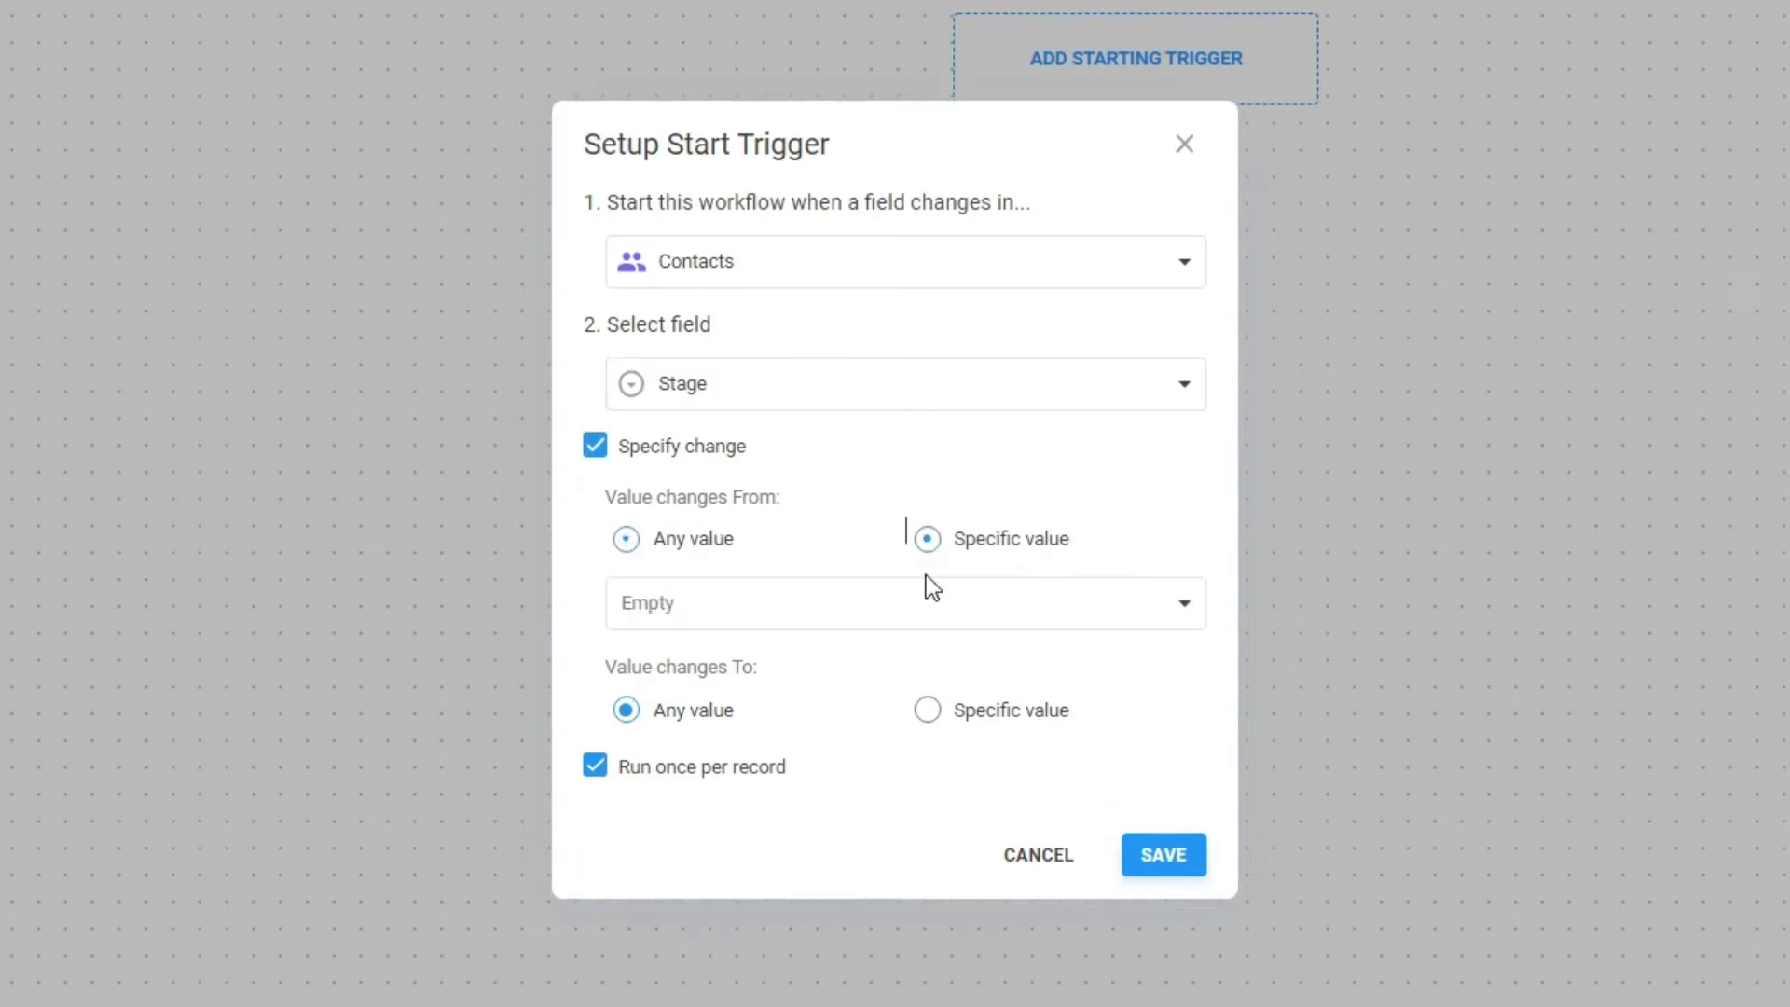
left_click(877, 605)
left_click(837, 653)
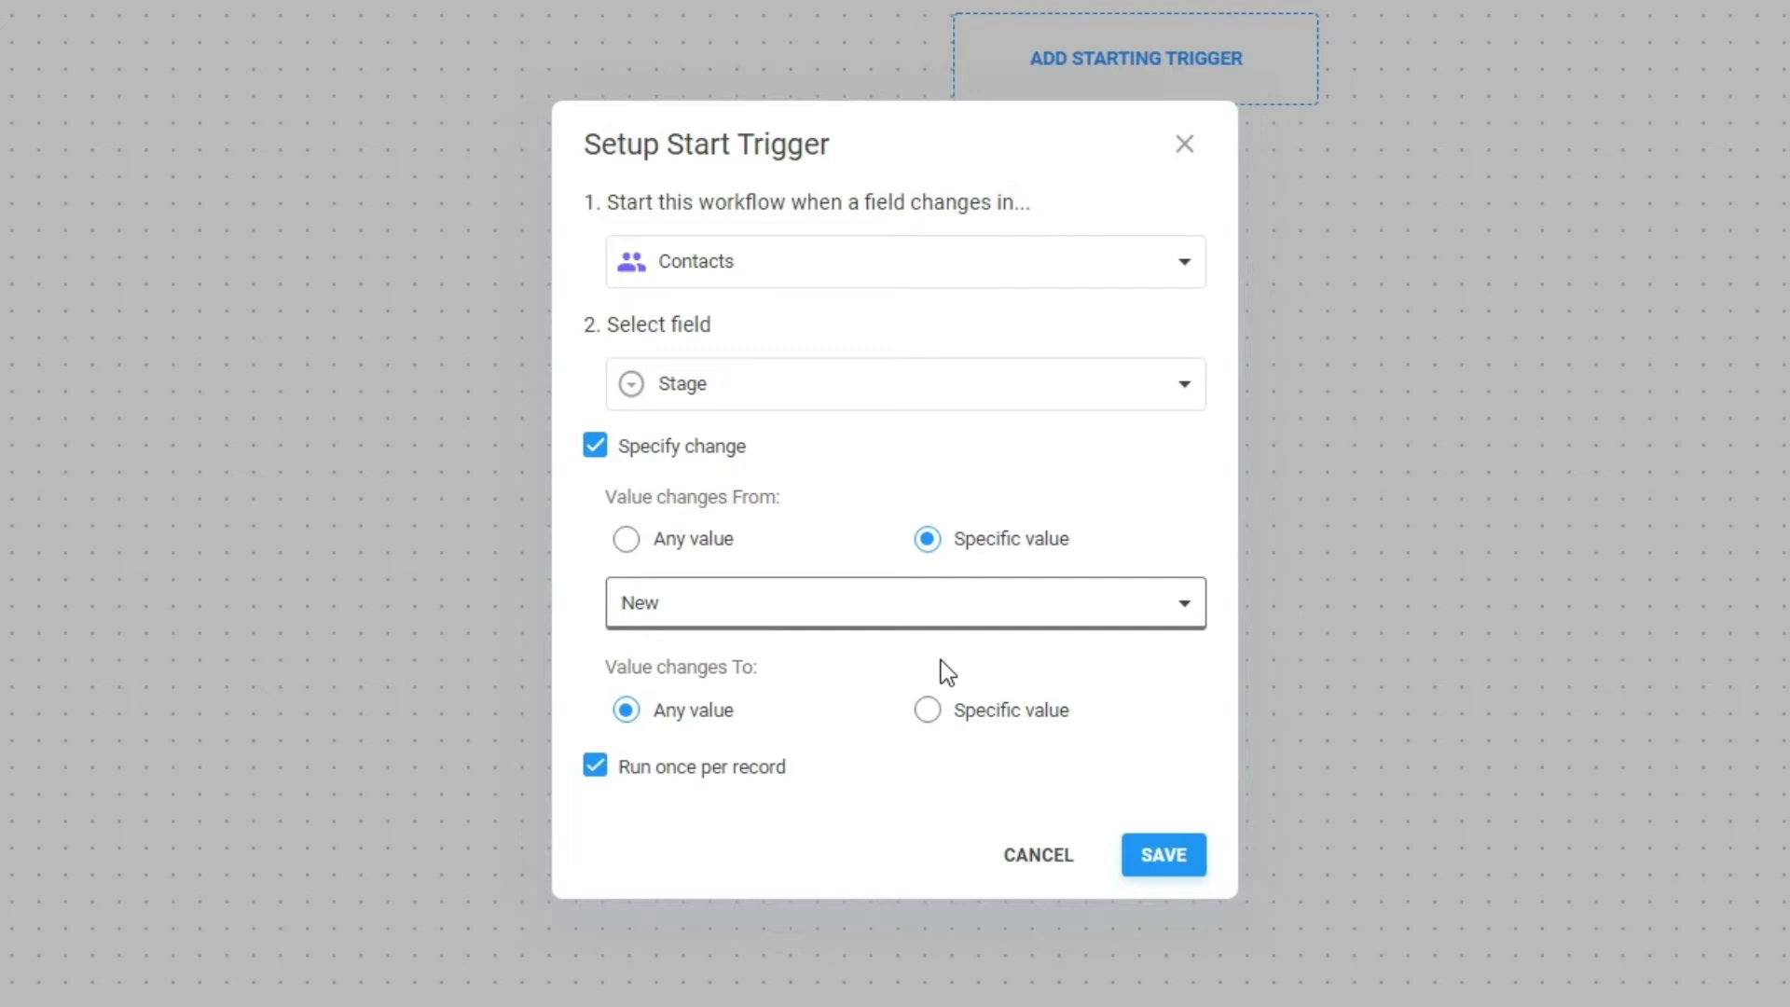
left_click(929, 711)
left_click(914, 757)
left_click(804, 847)
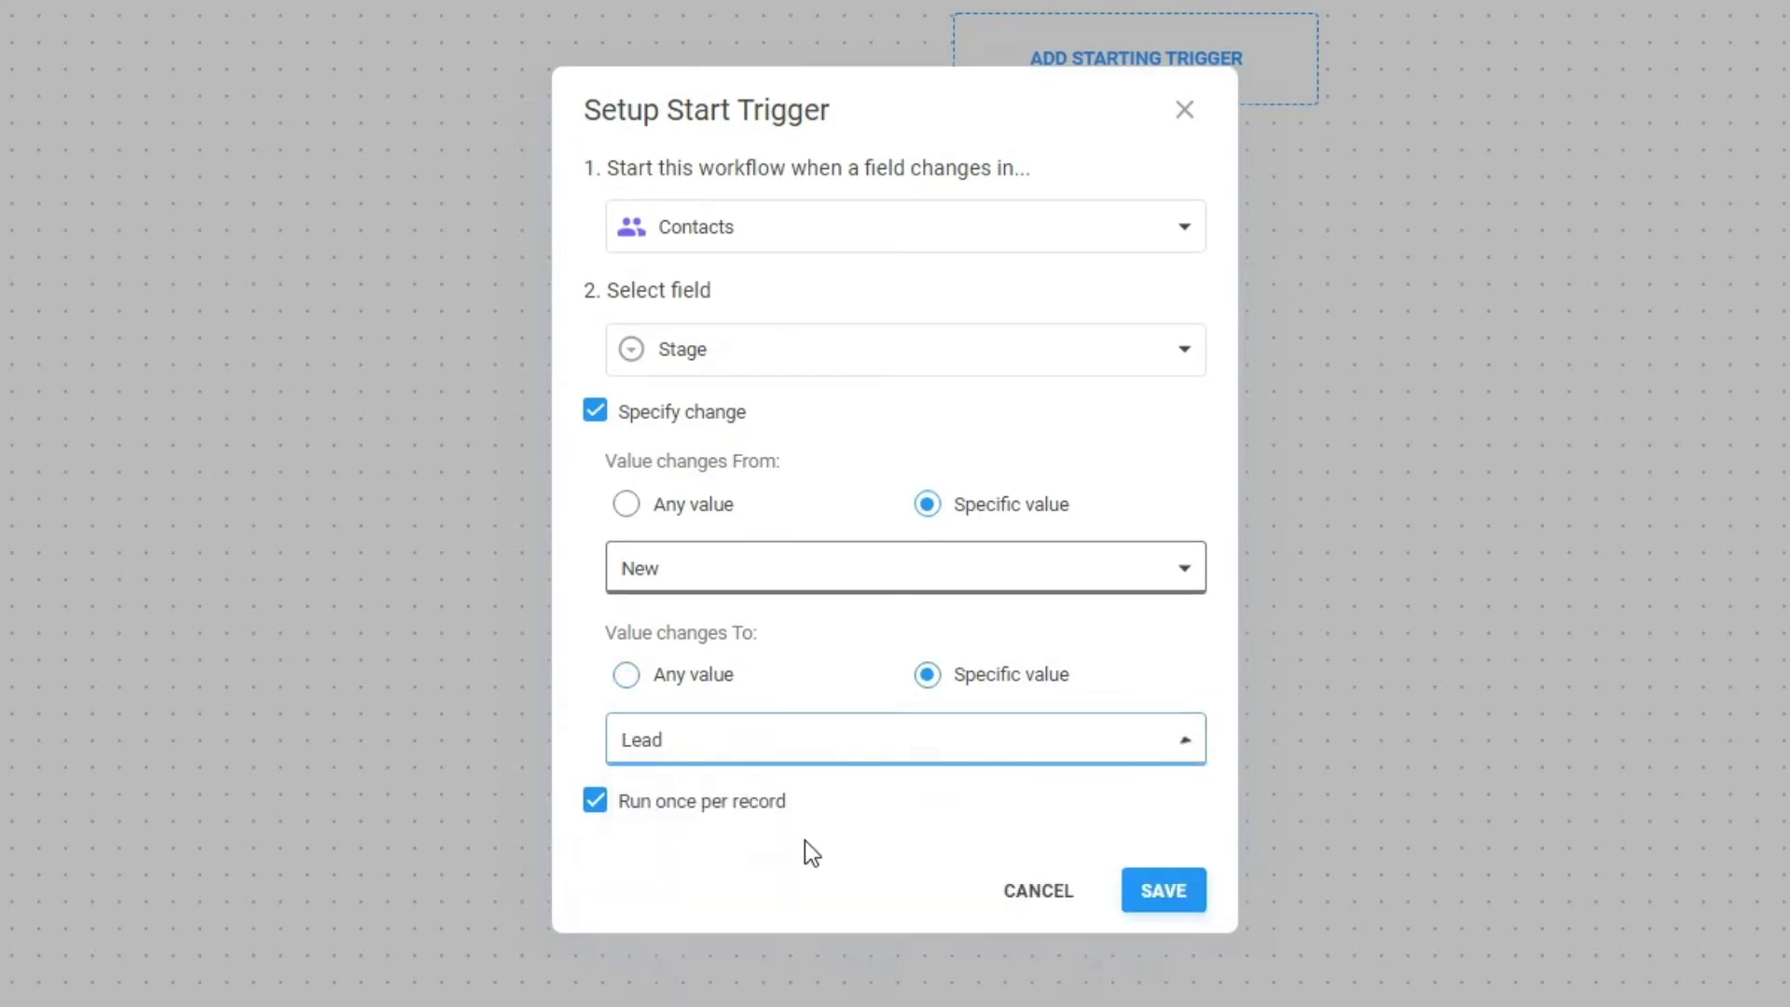
left_click(1162, 890)
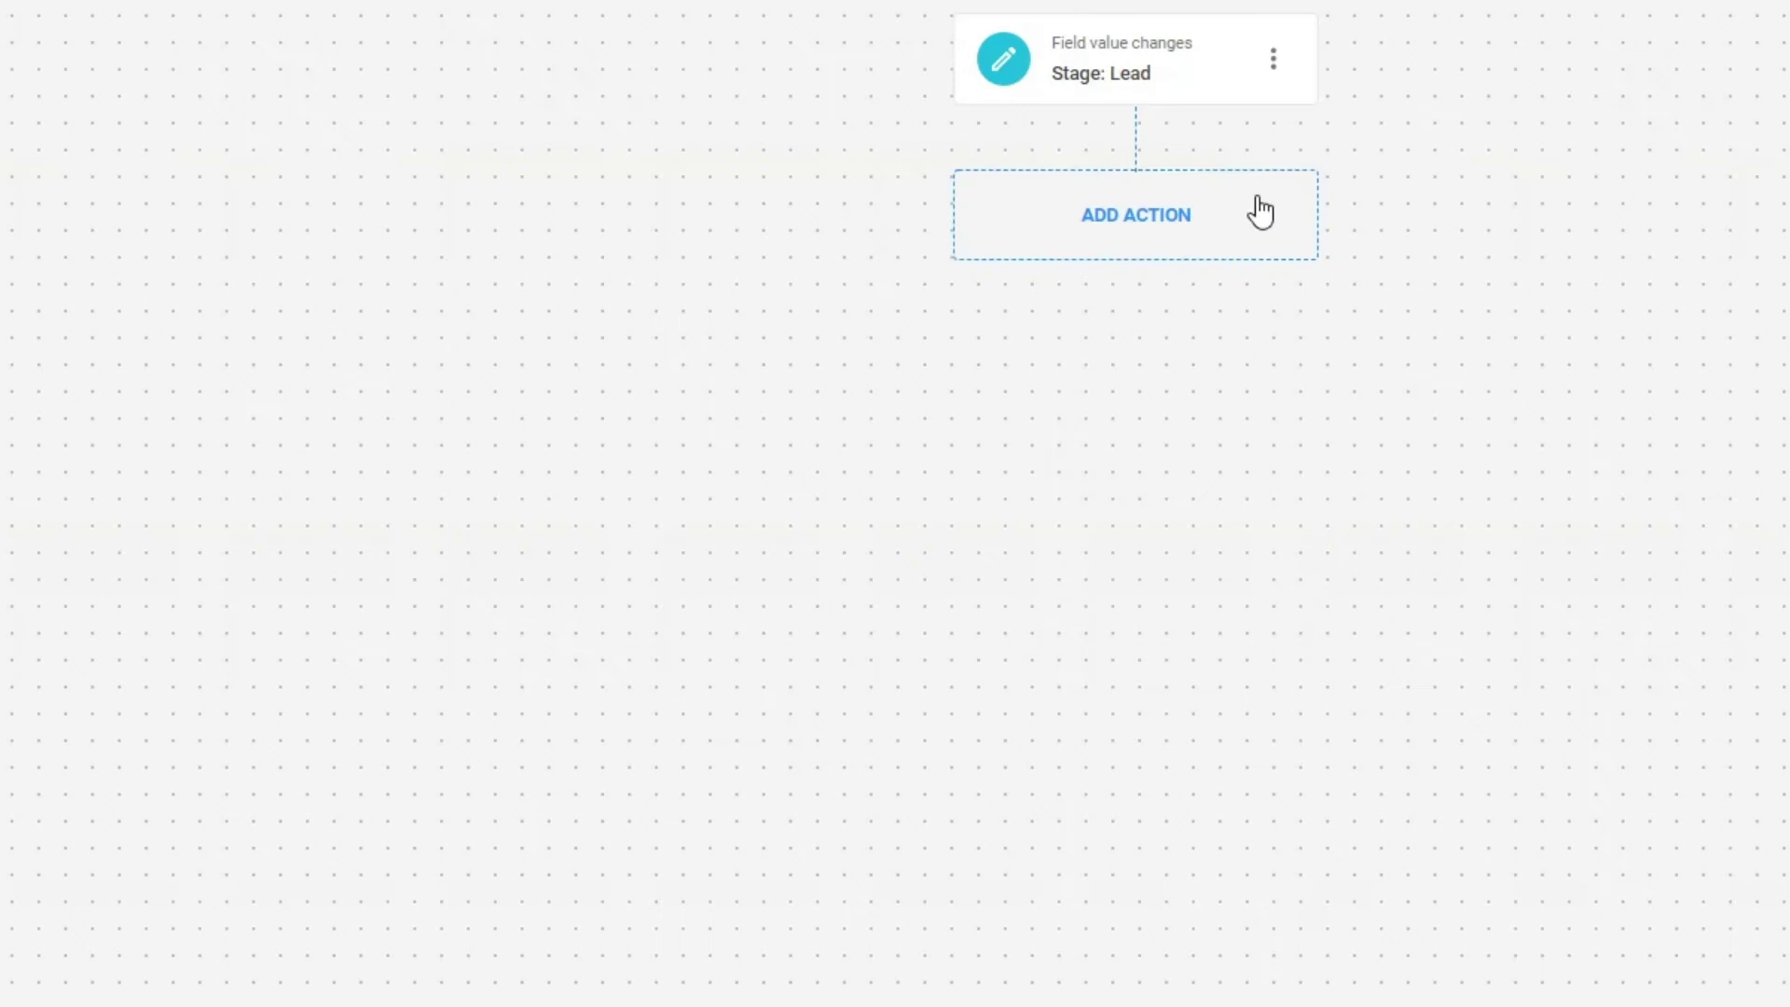
left_click(1273, 60)
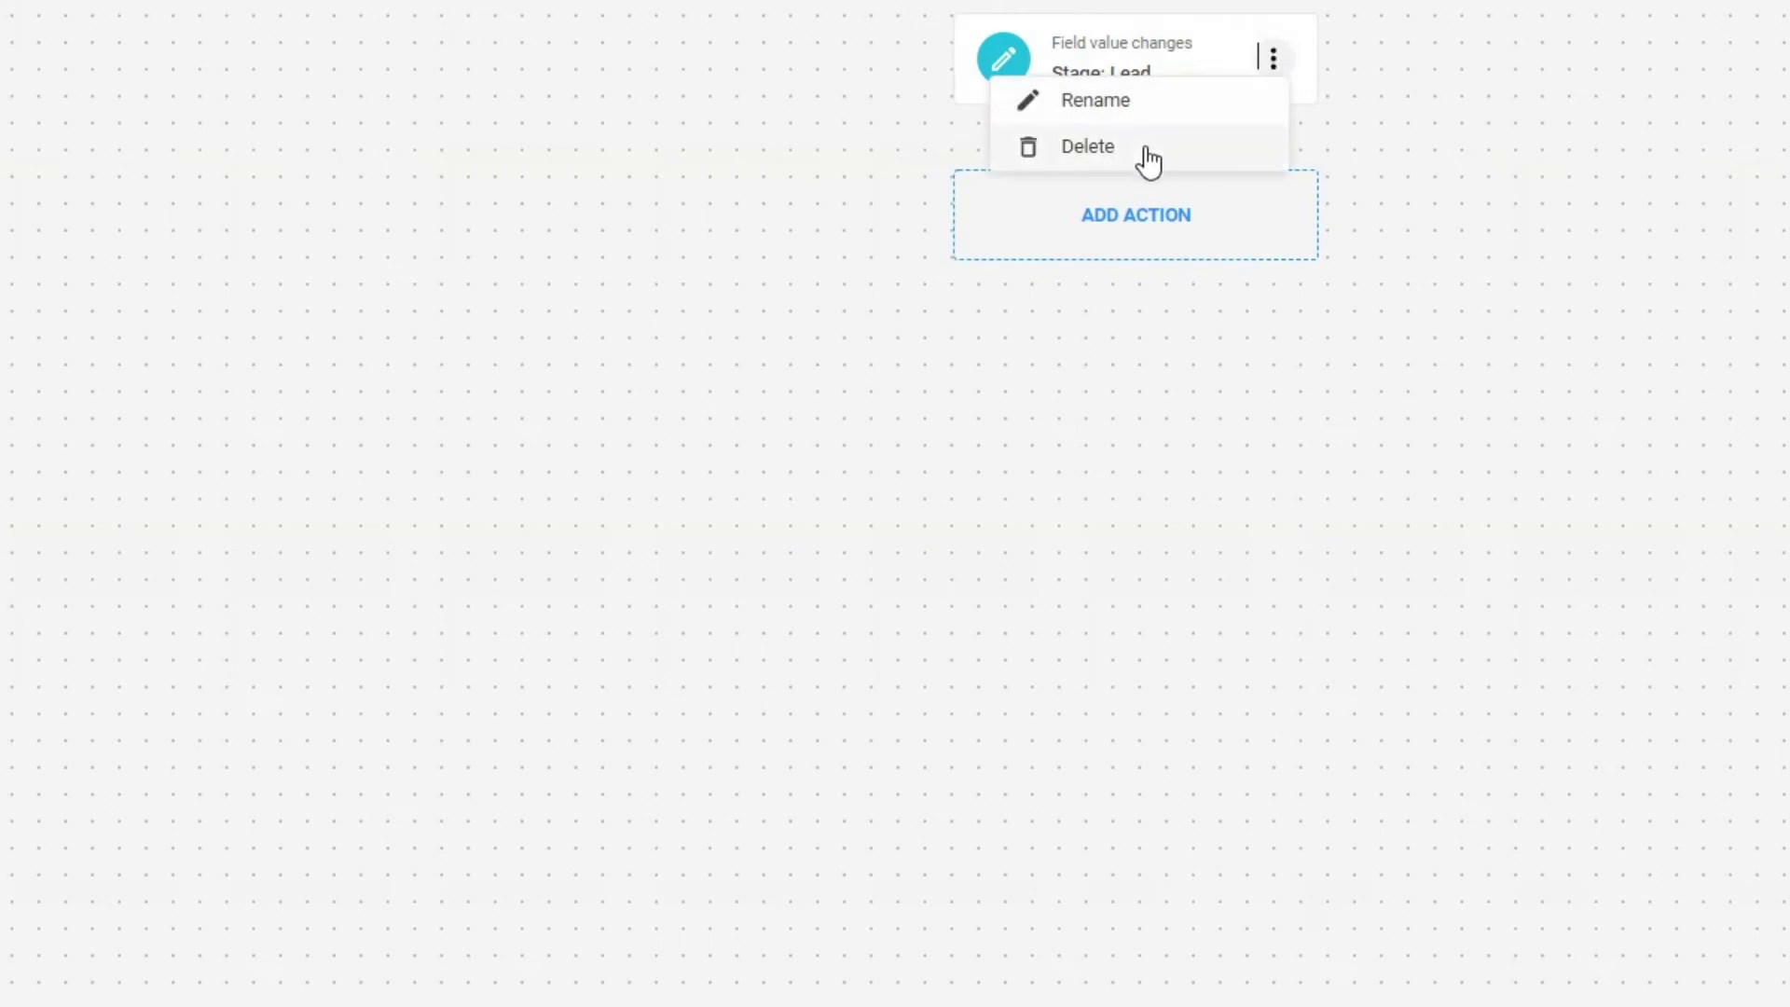
left_click(1392, 28)
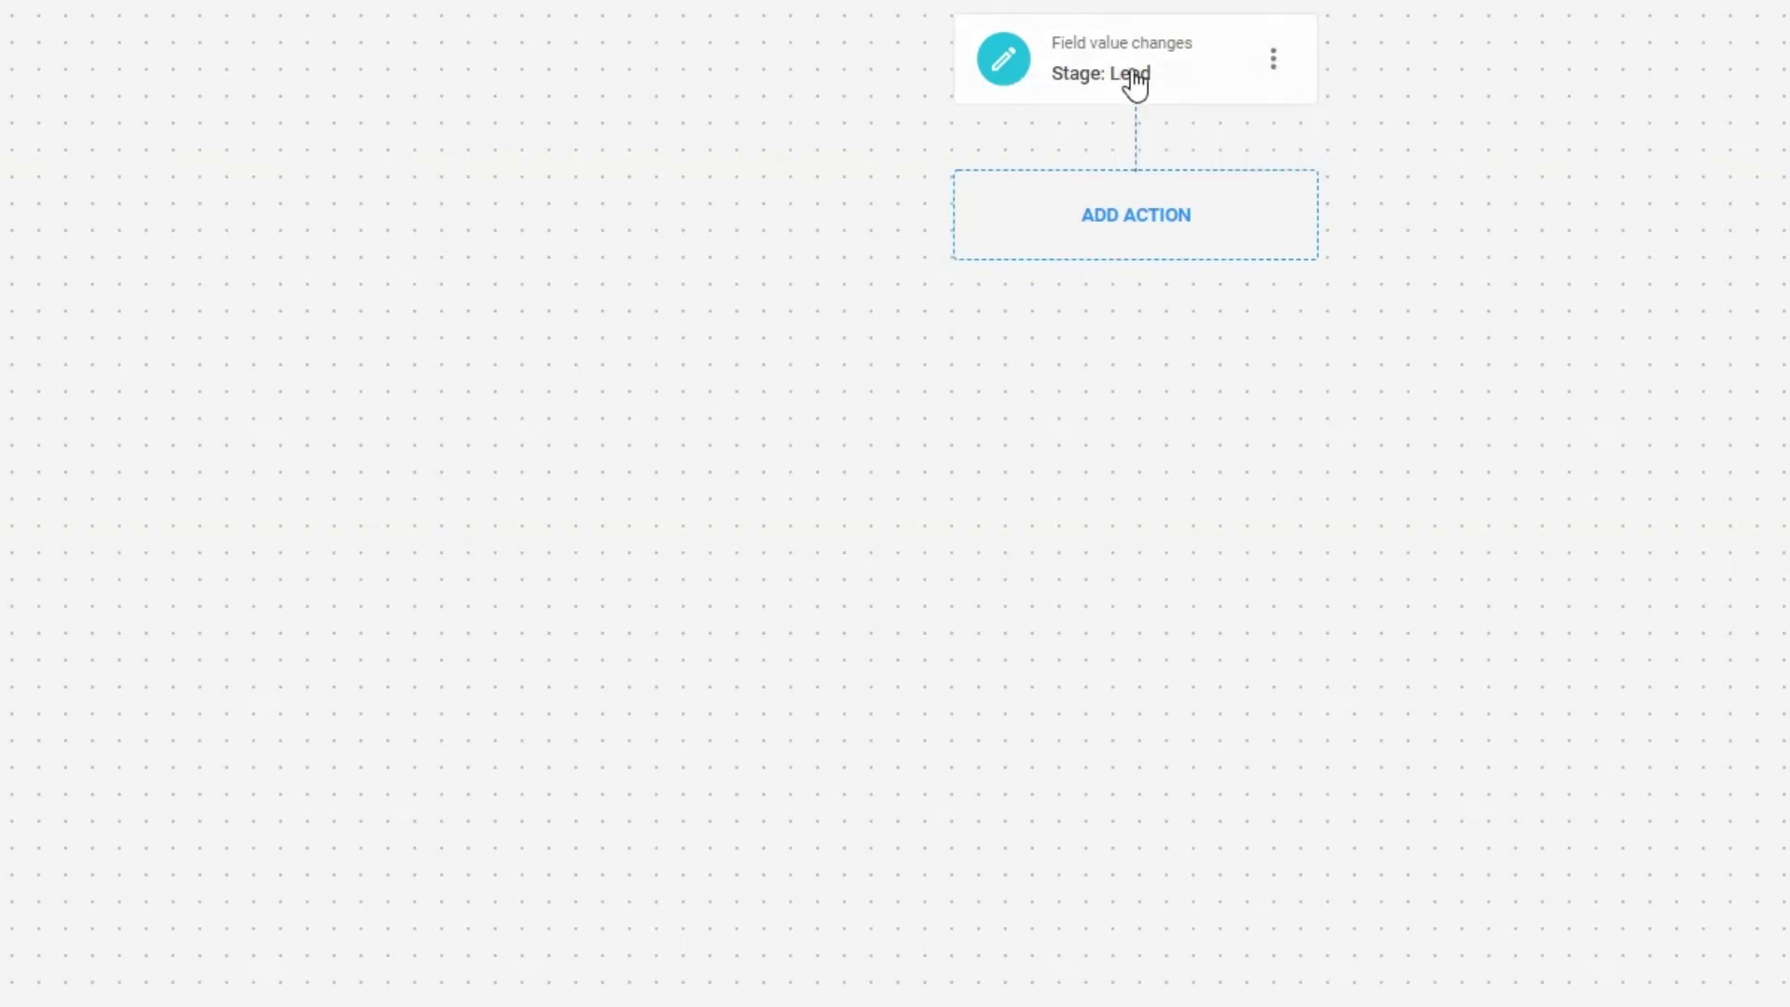
left_click(1088, 71)
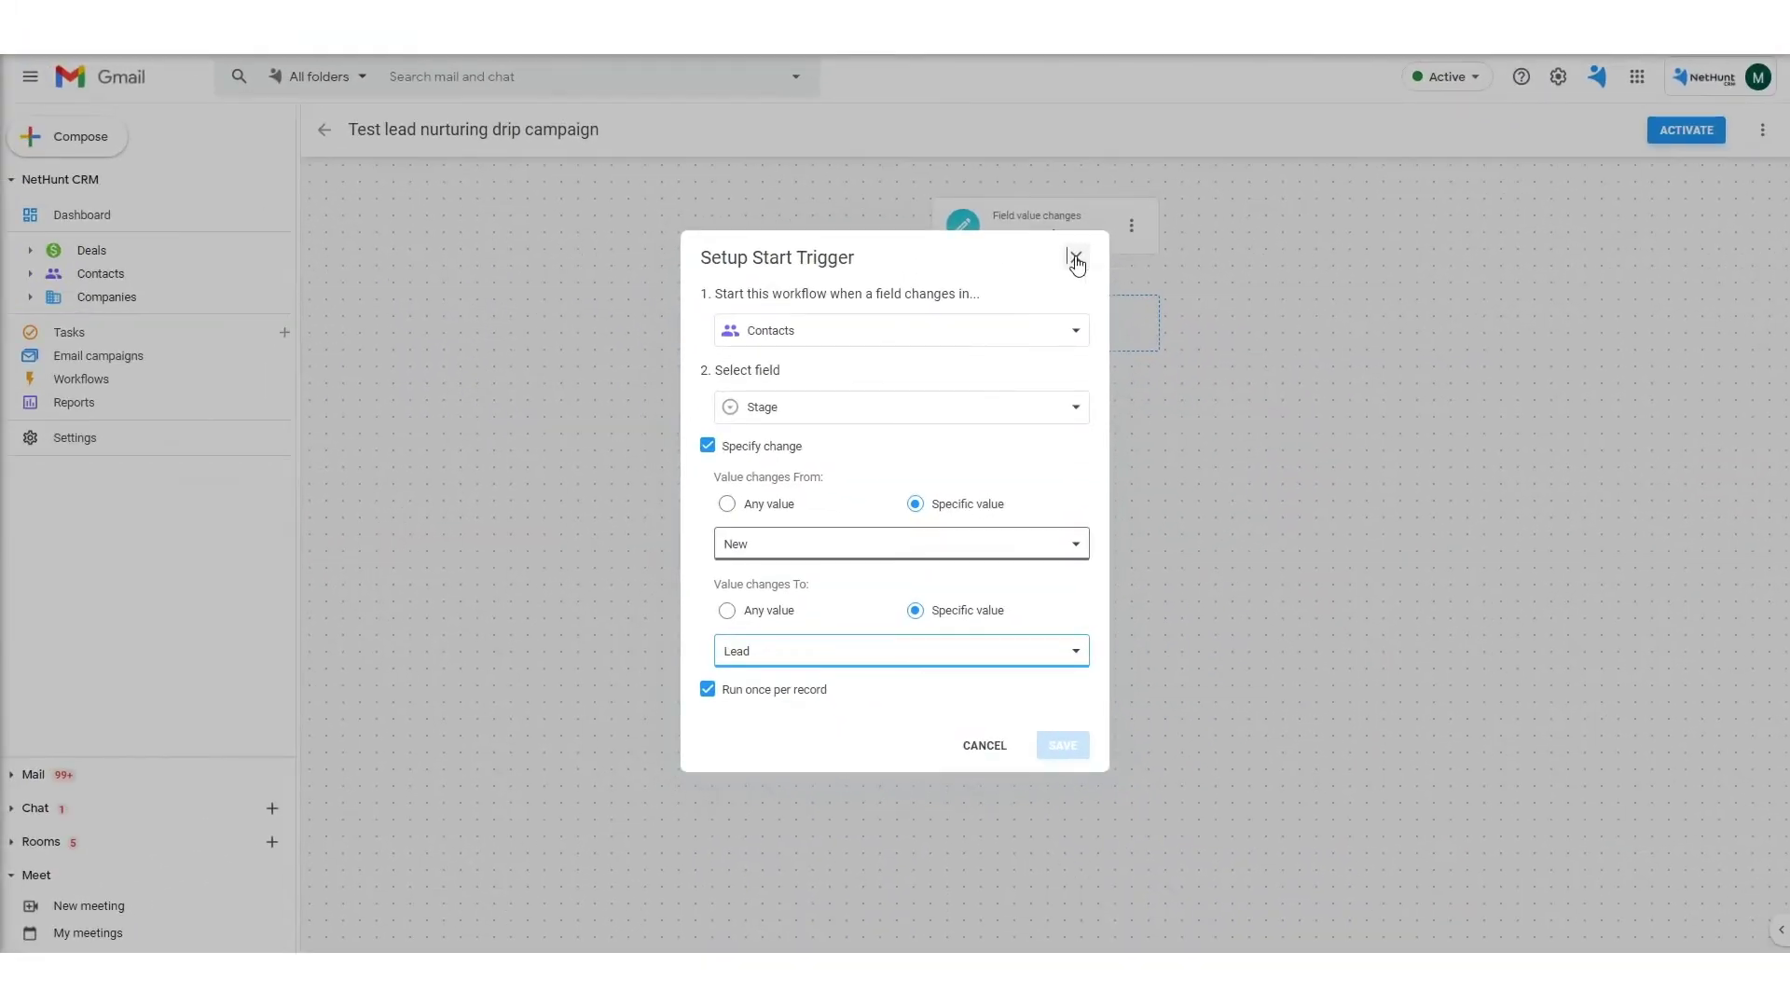
left_click(1076, 259)
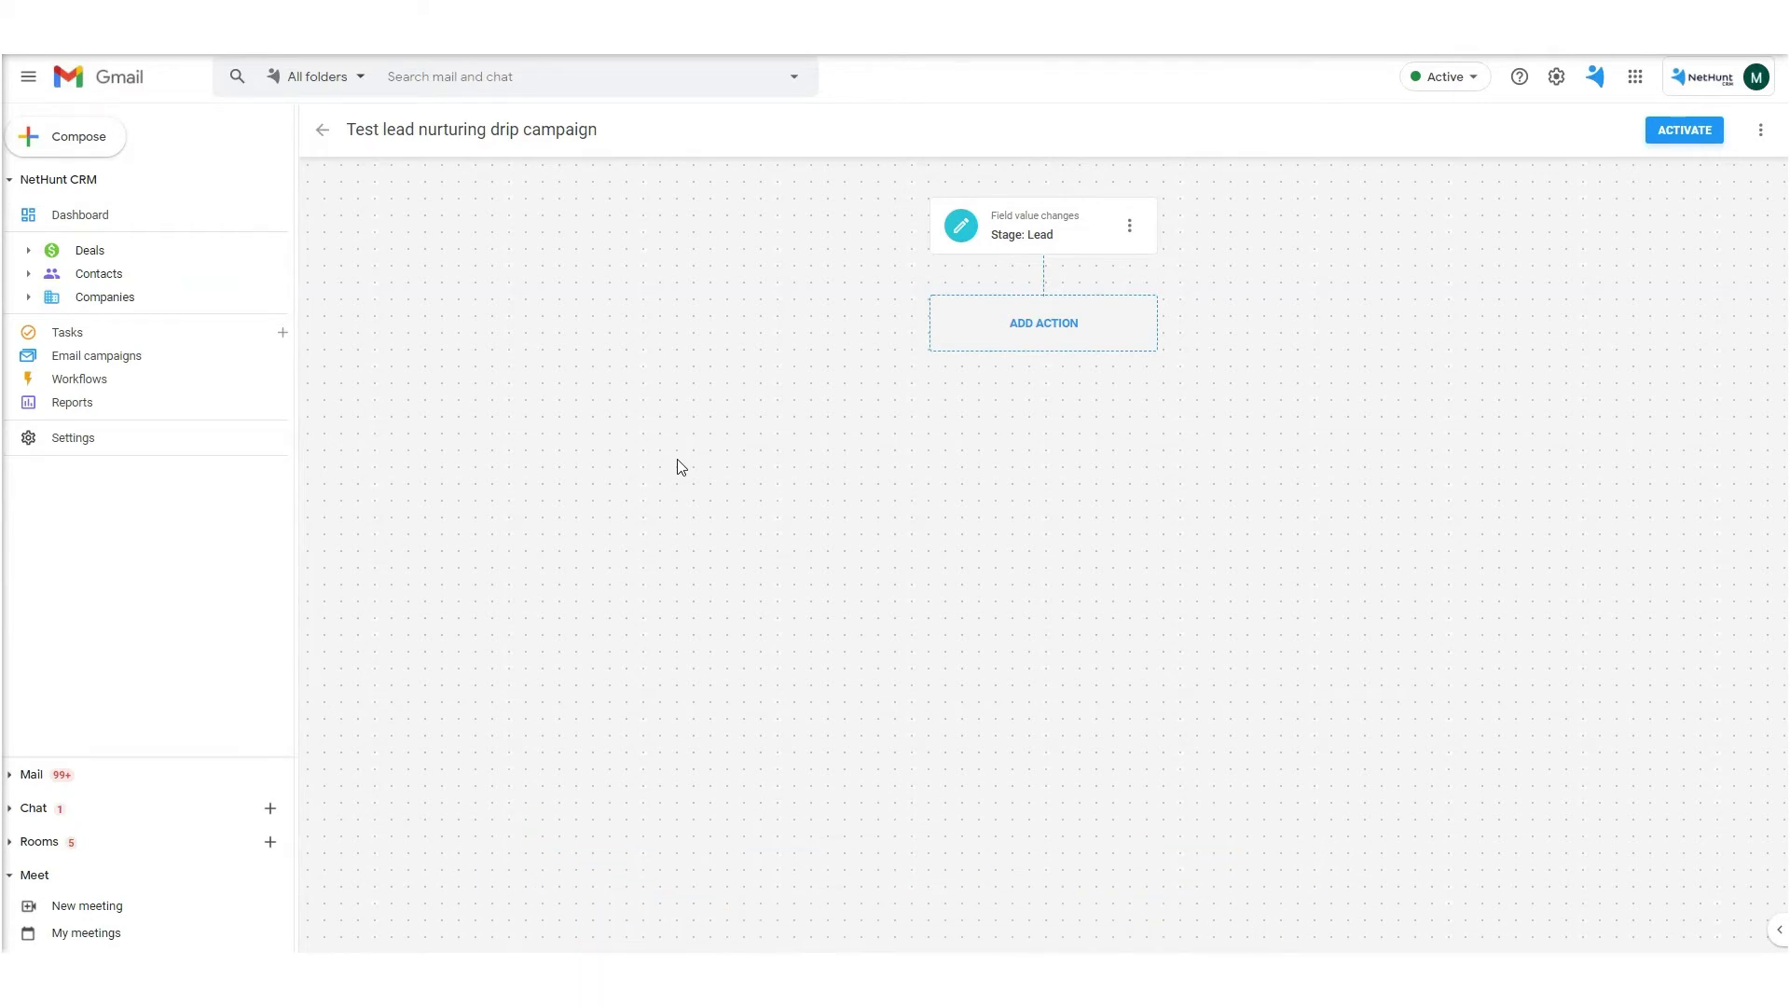
Add a Split path after the trigger and create a third branch, Branch C
left_click(1067, 329)
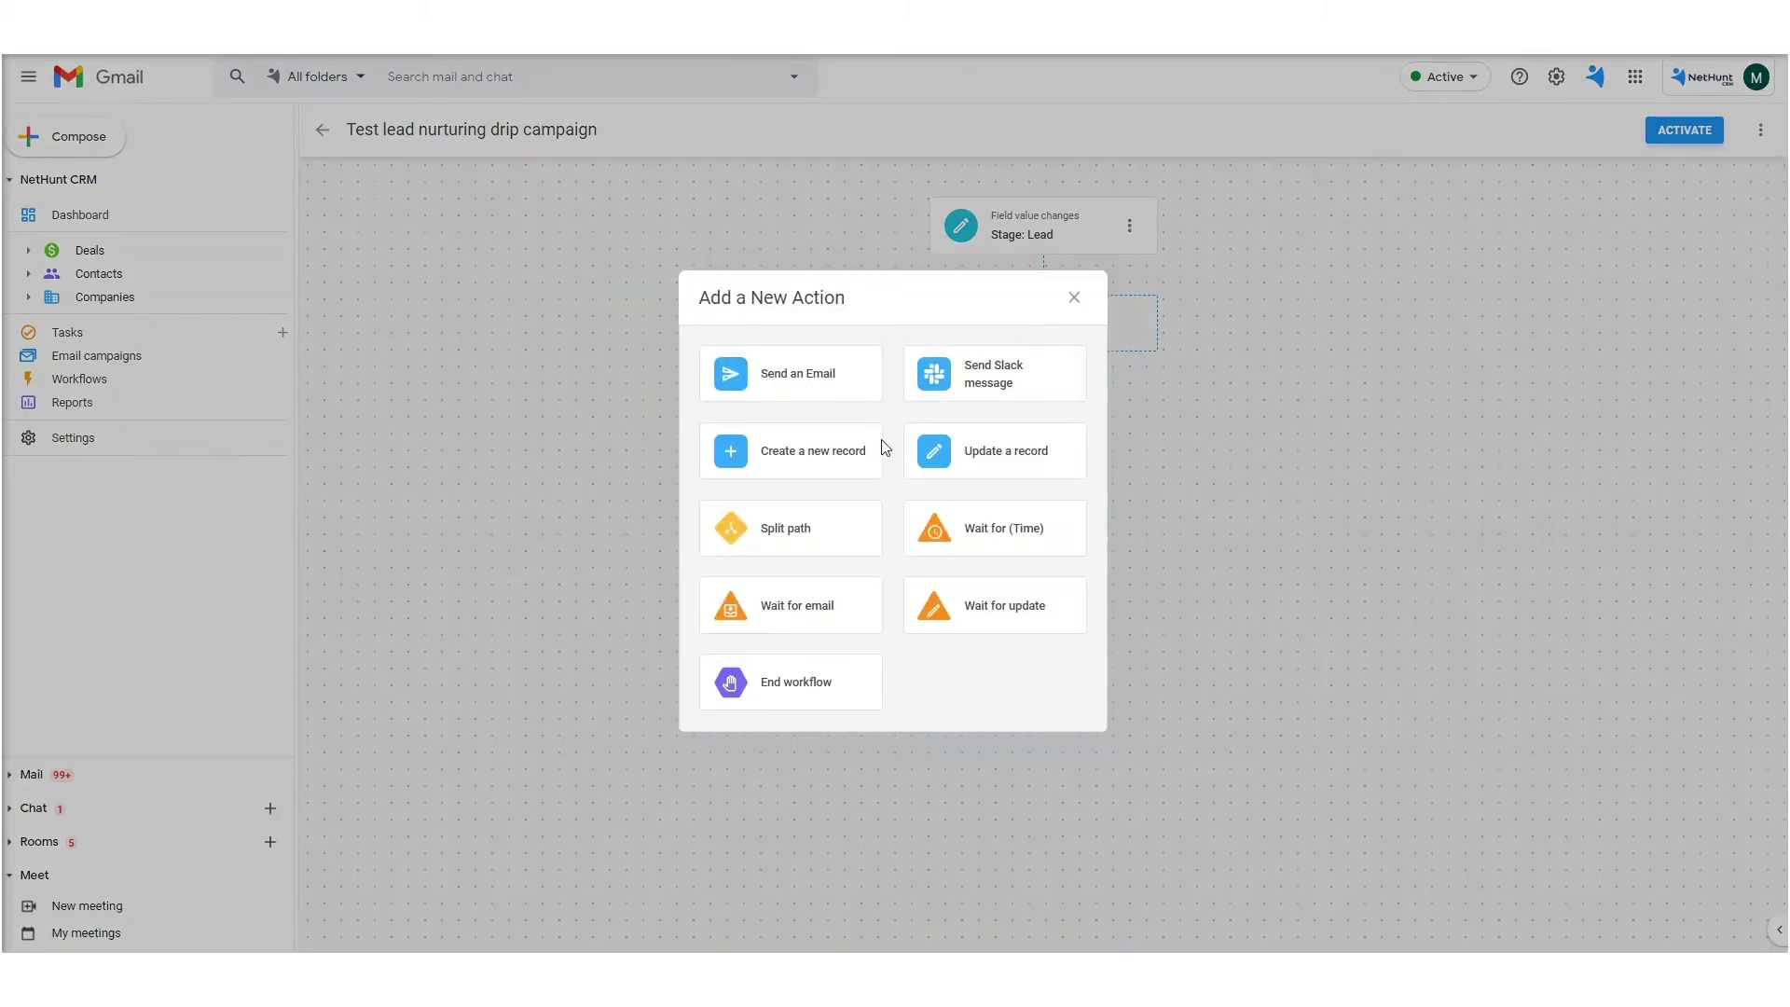
left_click(842, 538)
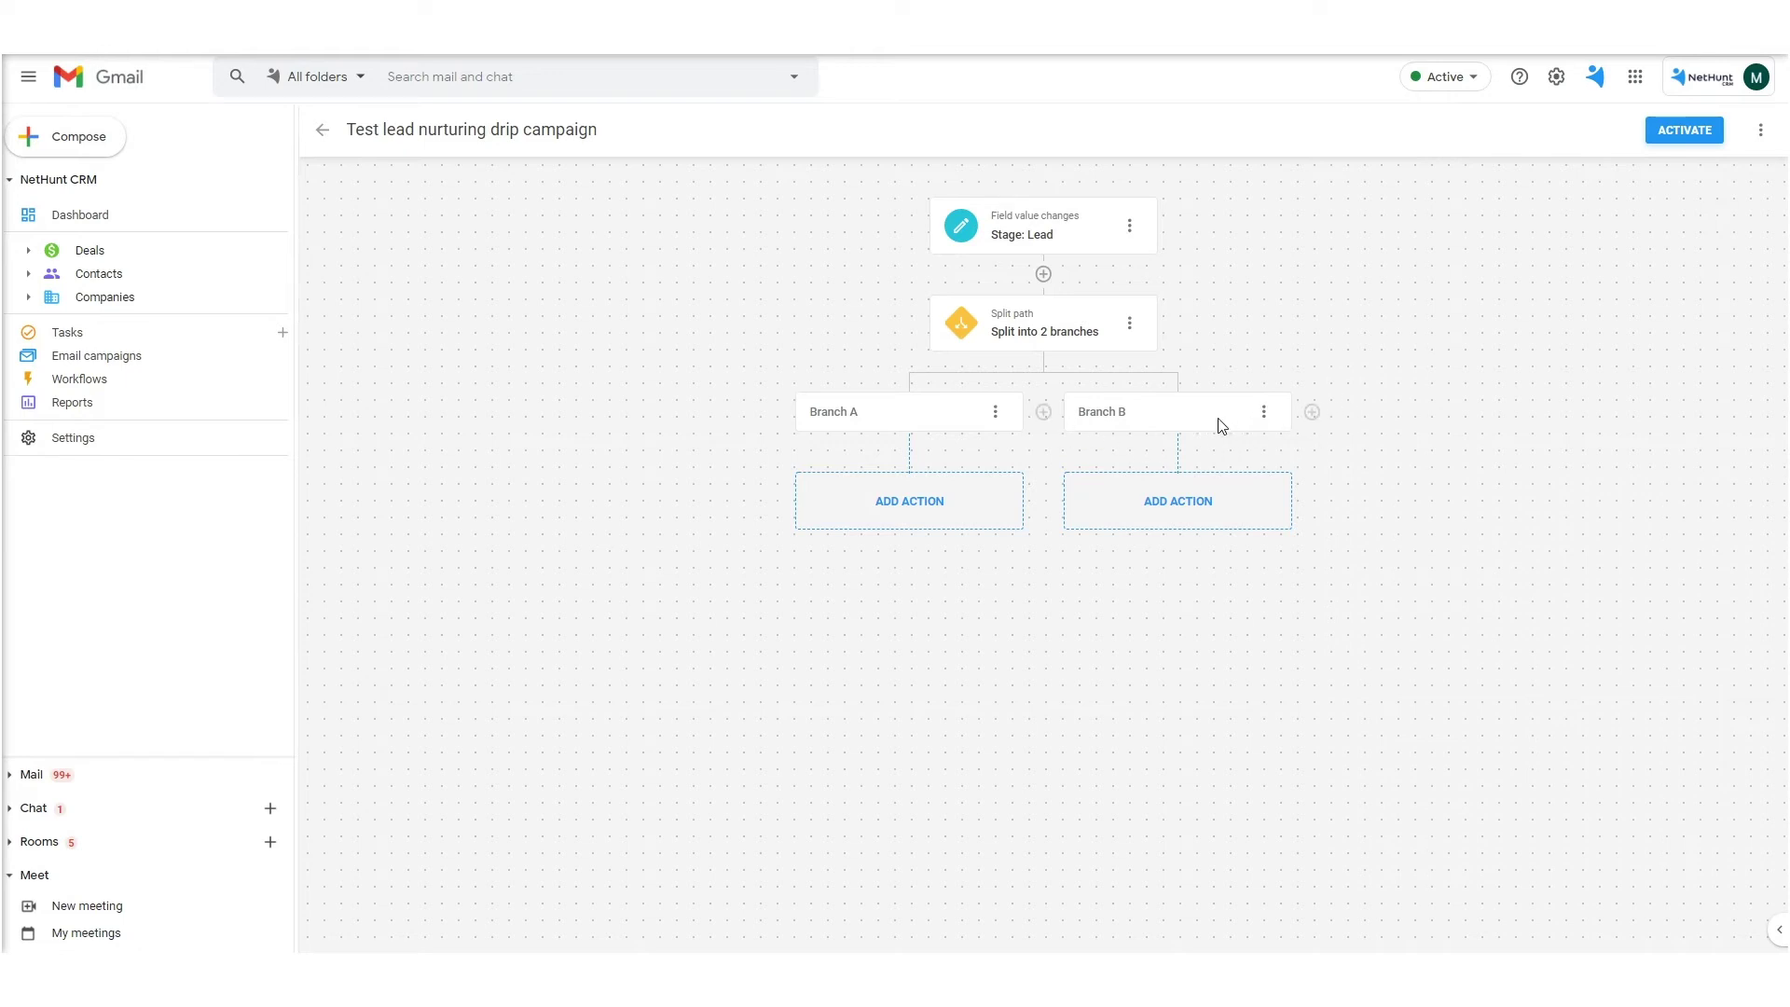
left_click(1312, 412)
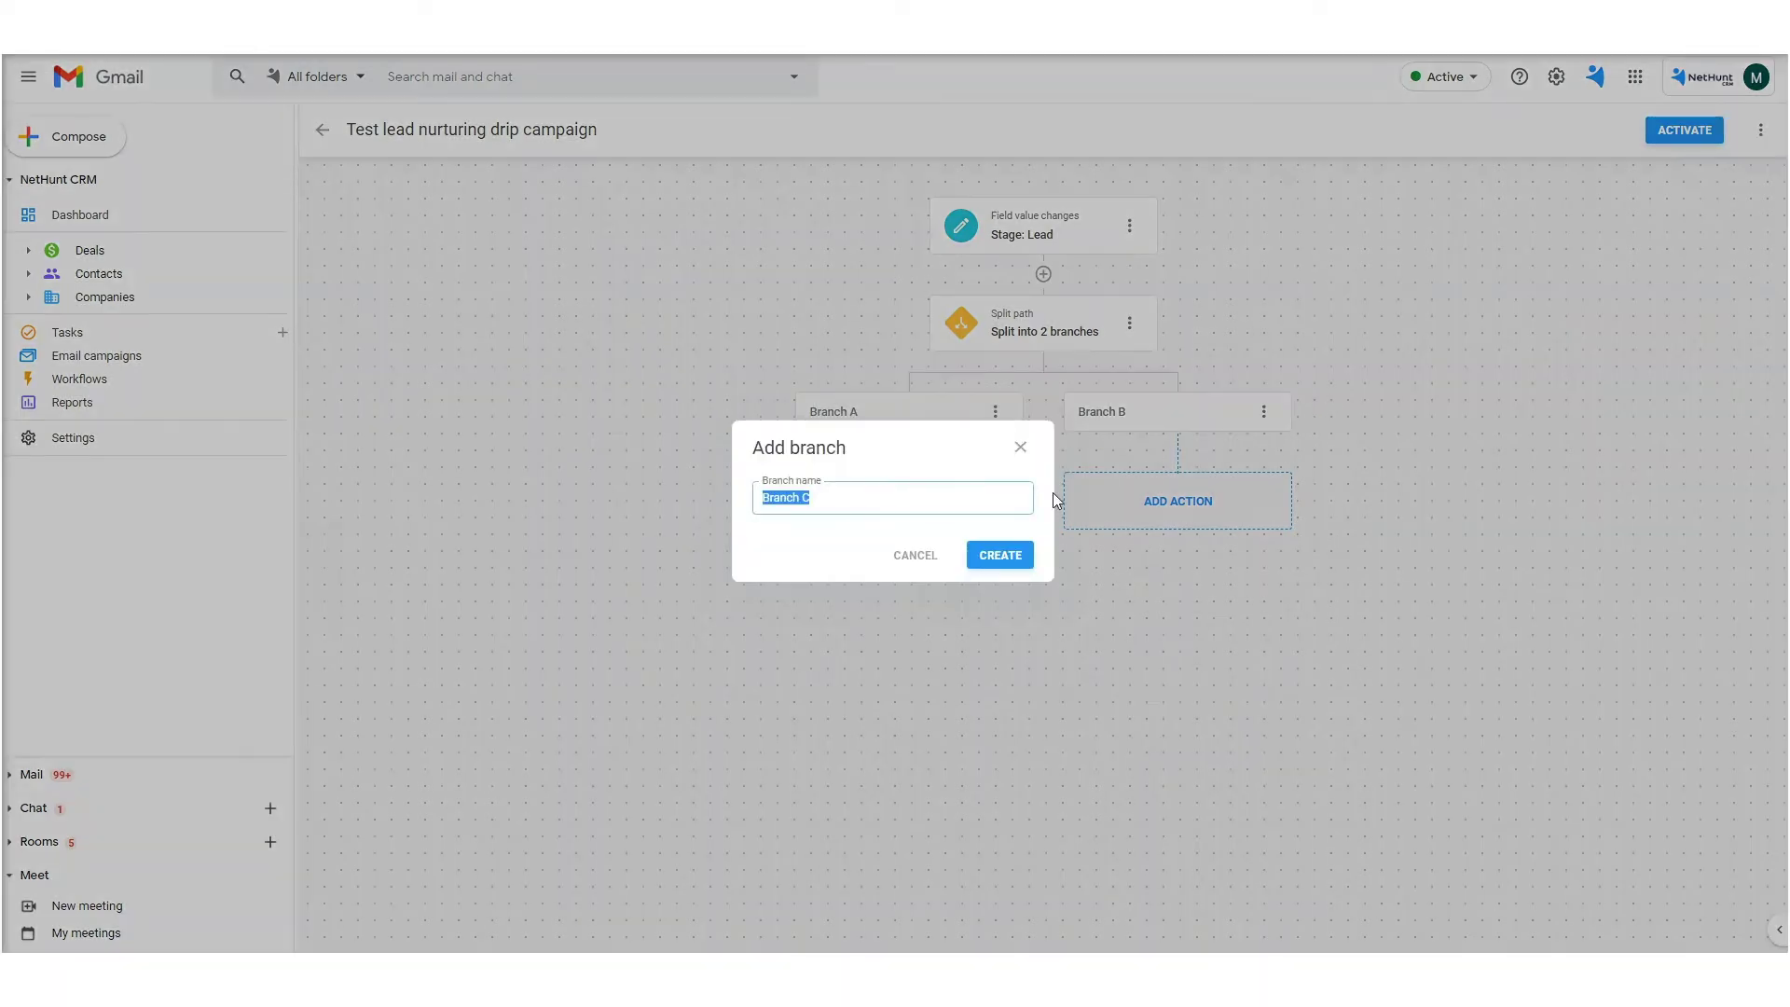
left_click(999, 557)
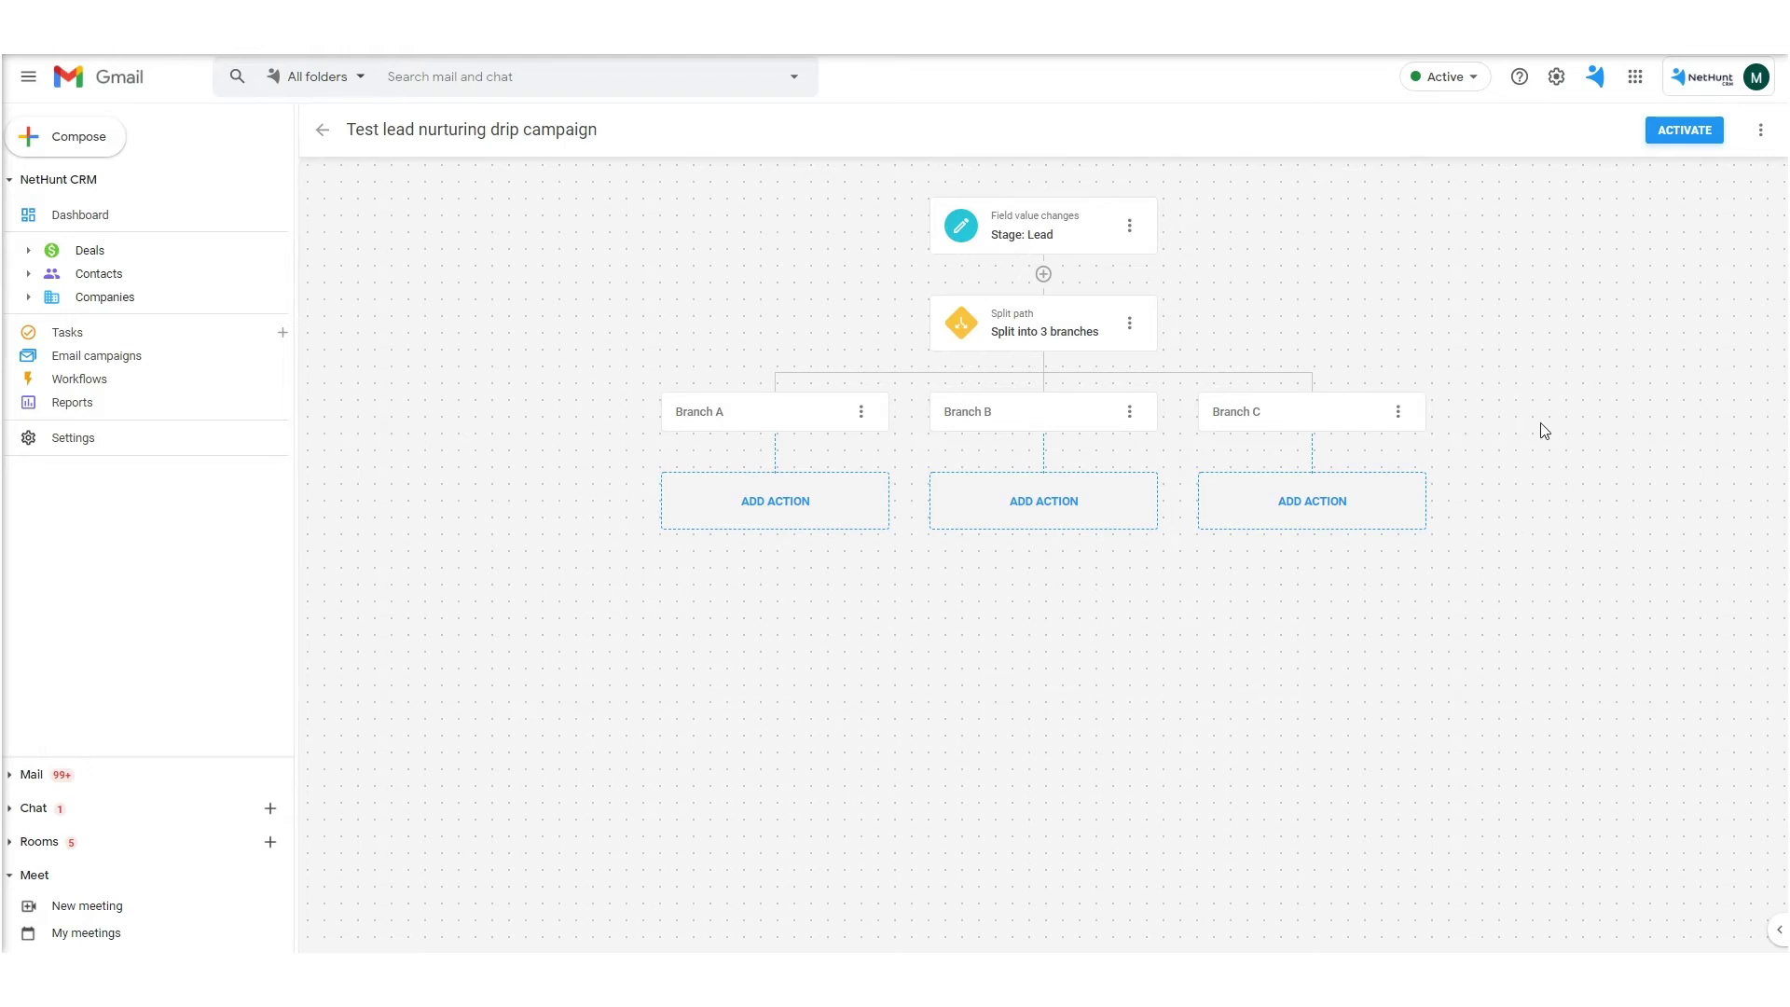
Make Branch B wait until an email is received
left_click(1044, 503)
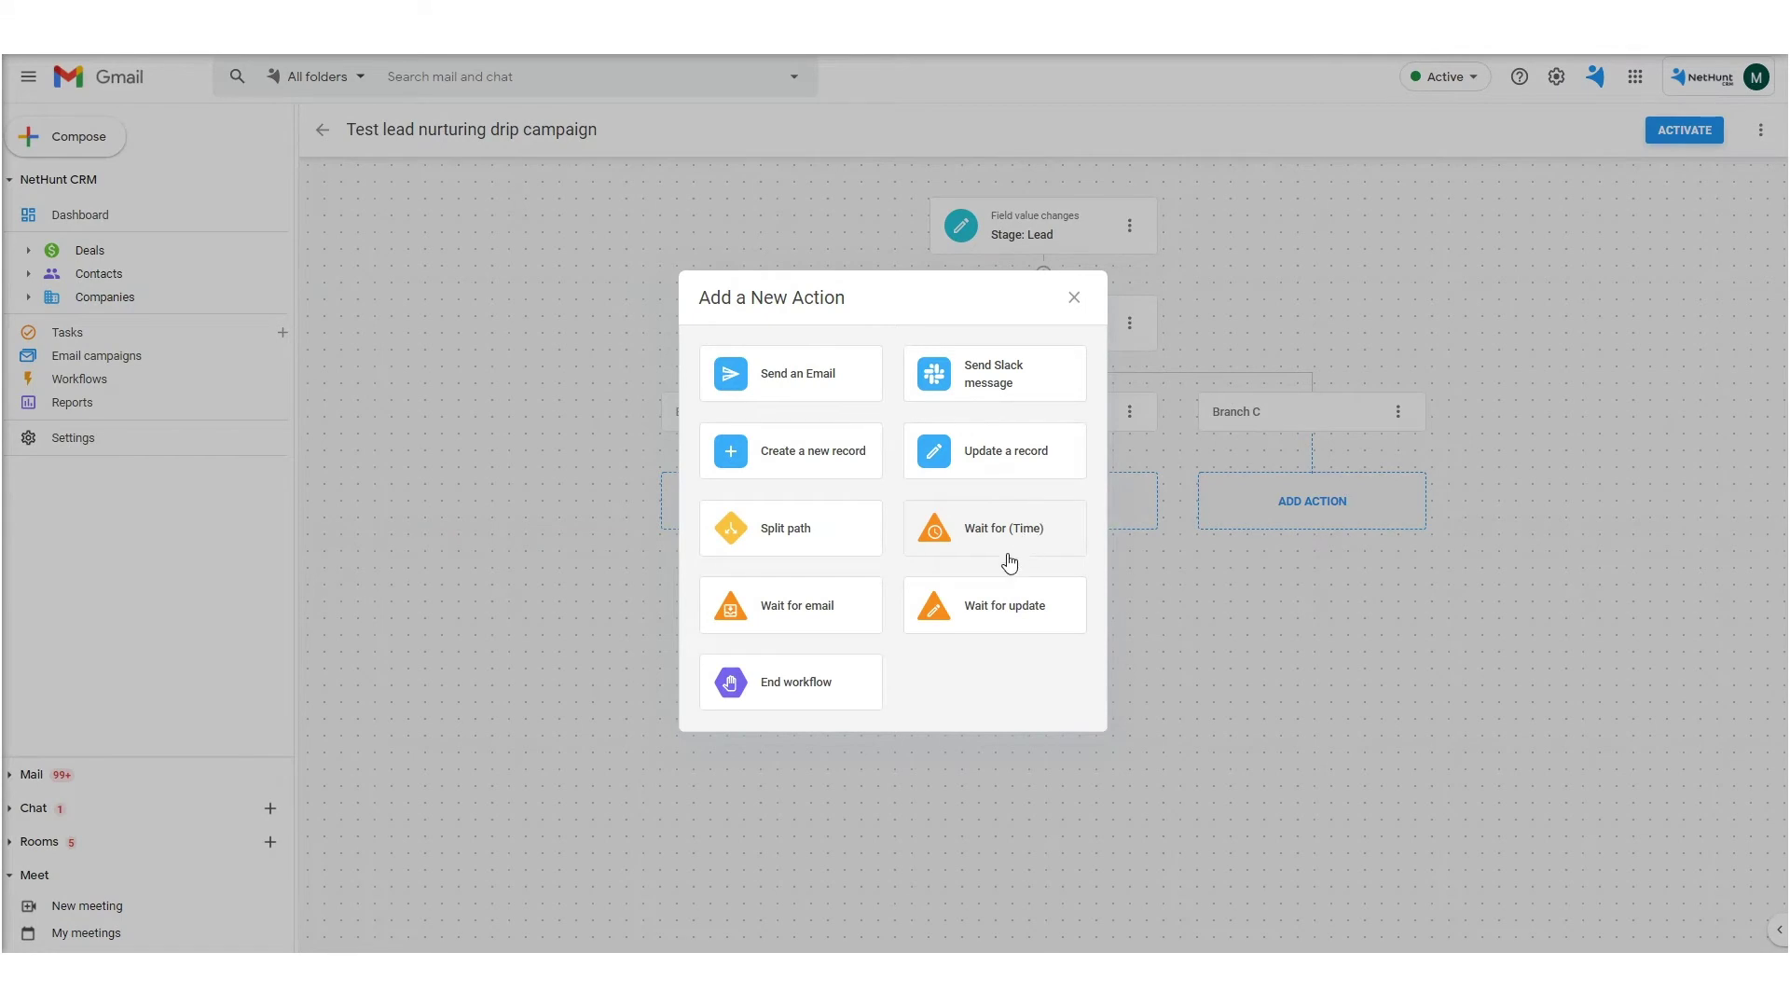
left_click(811, 611)
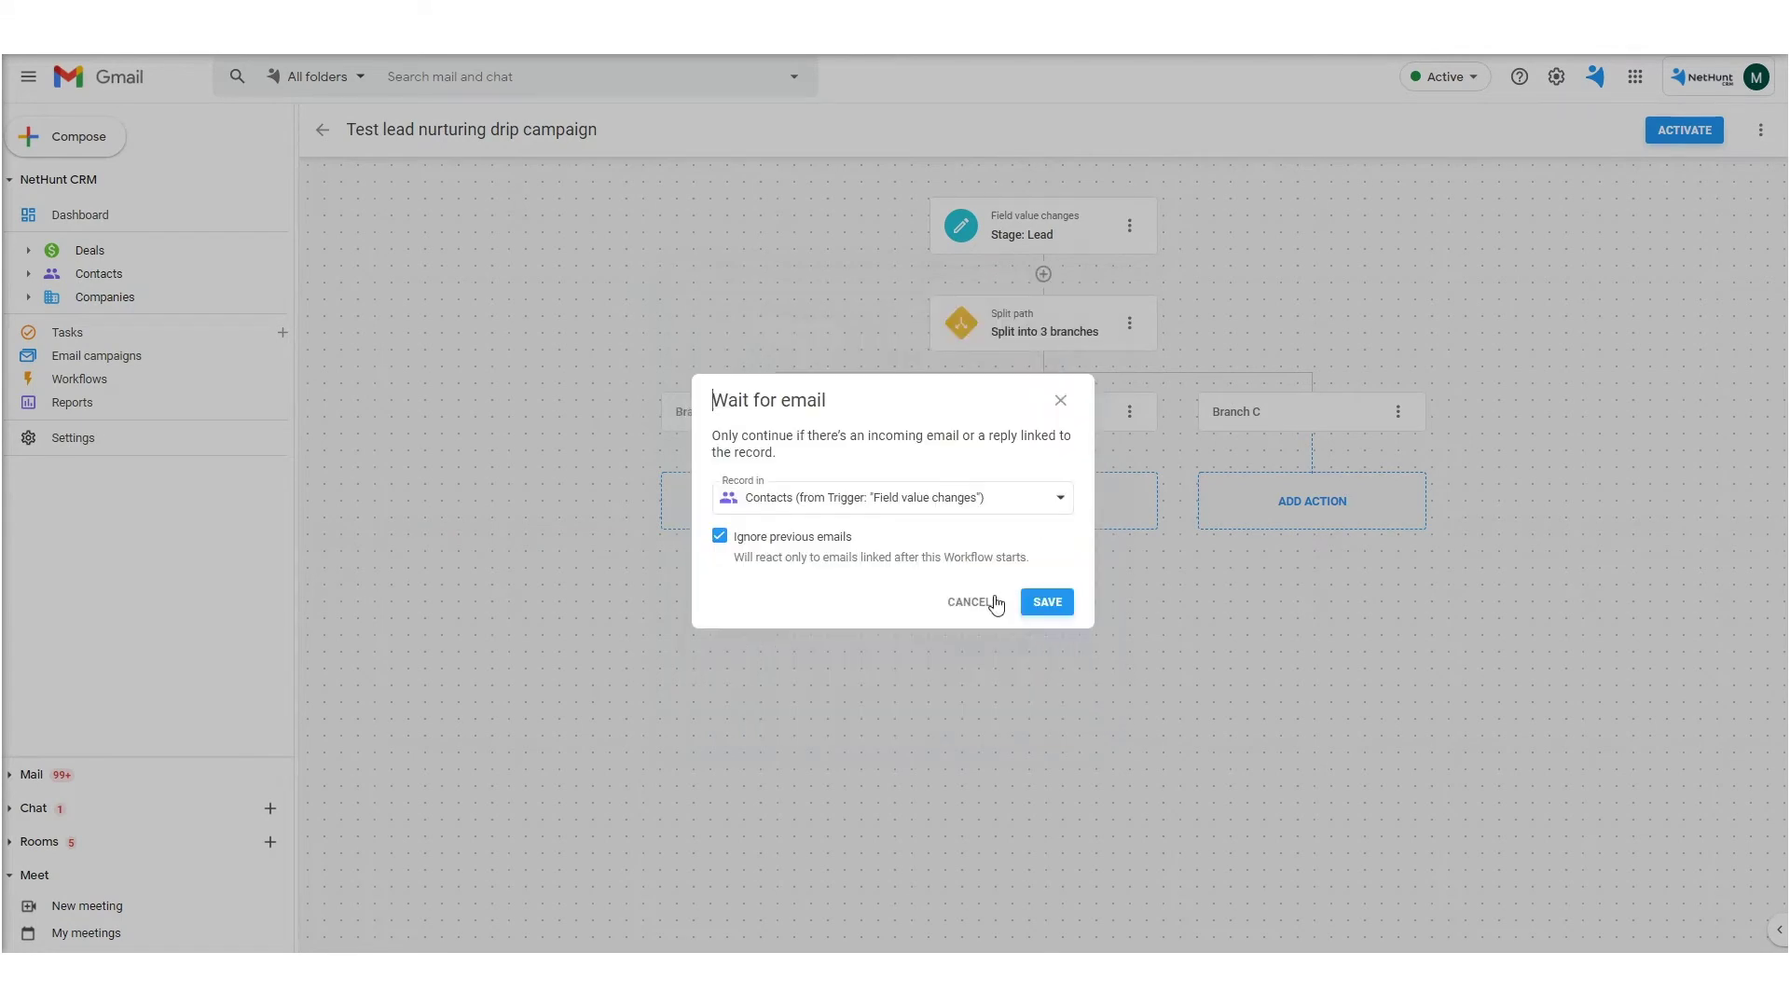
left_click(1046, 602)
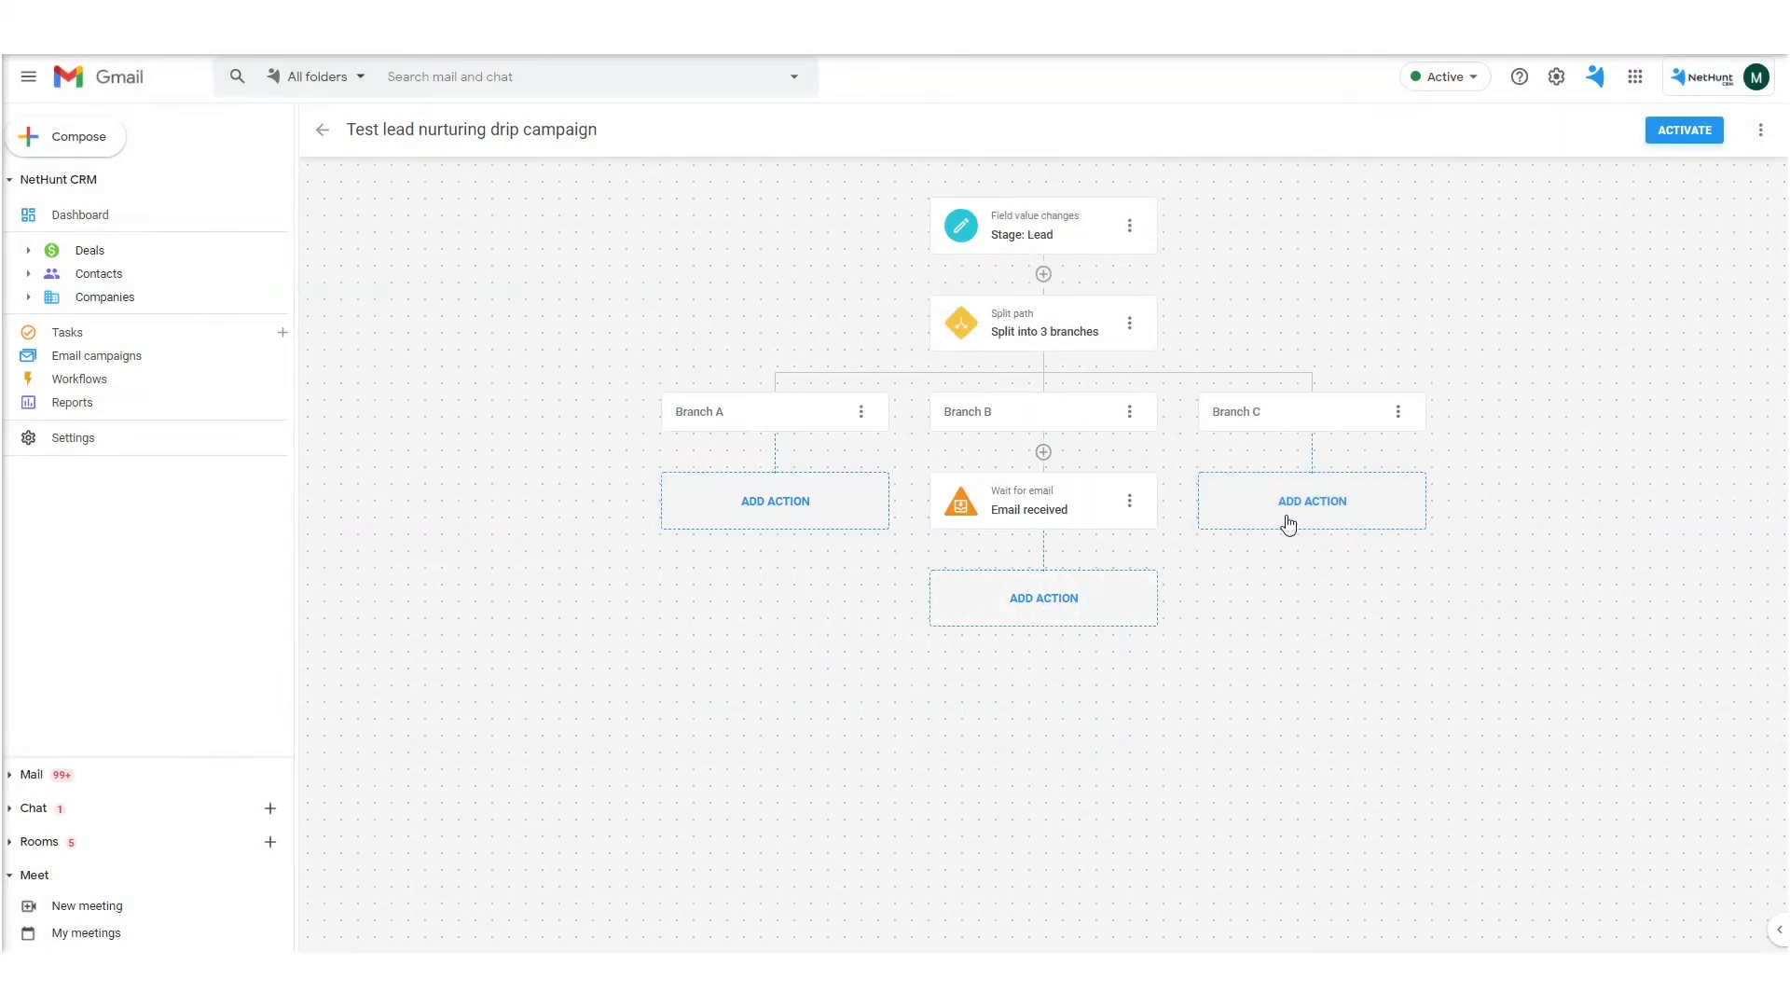
Make Branch C wait for a Stage update away from the specific value New
left_click(1287, 500)
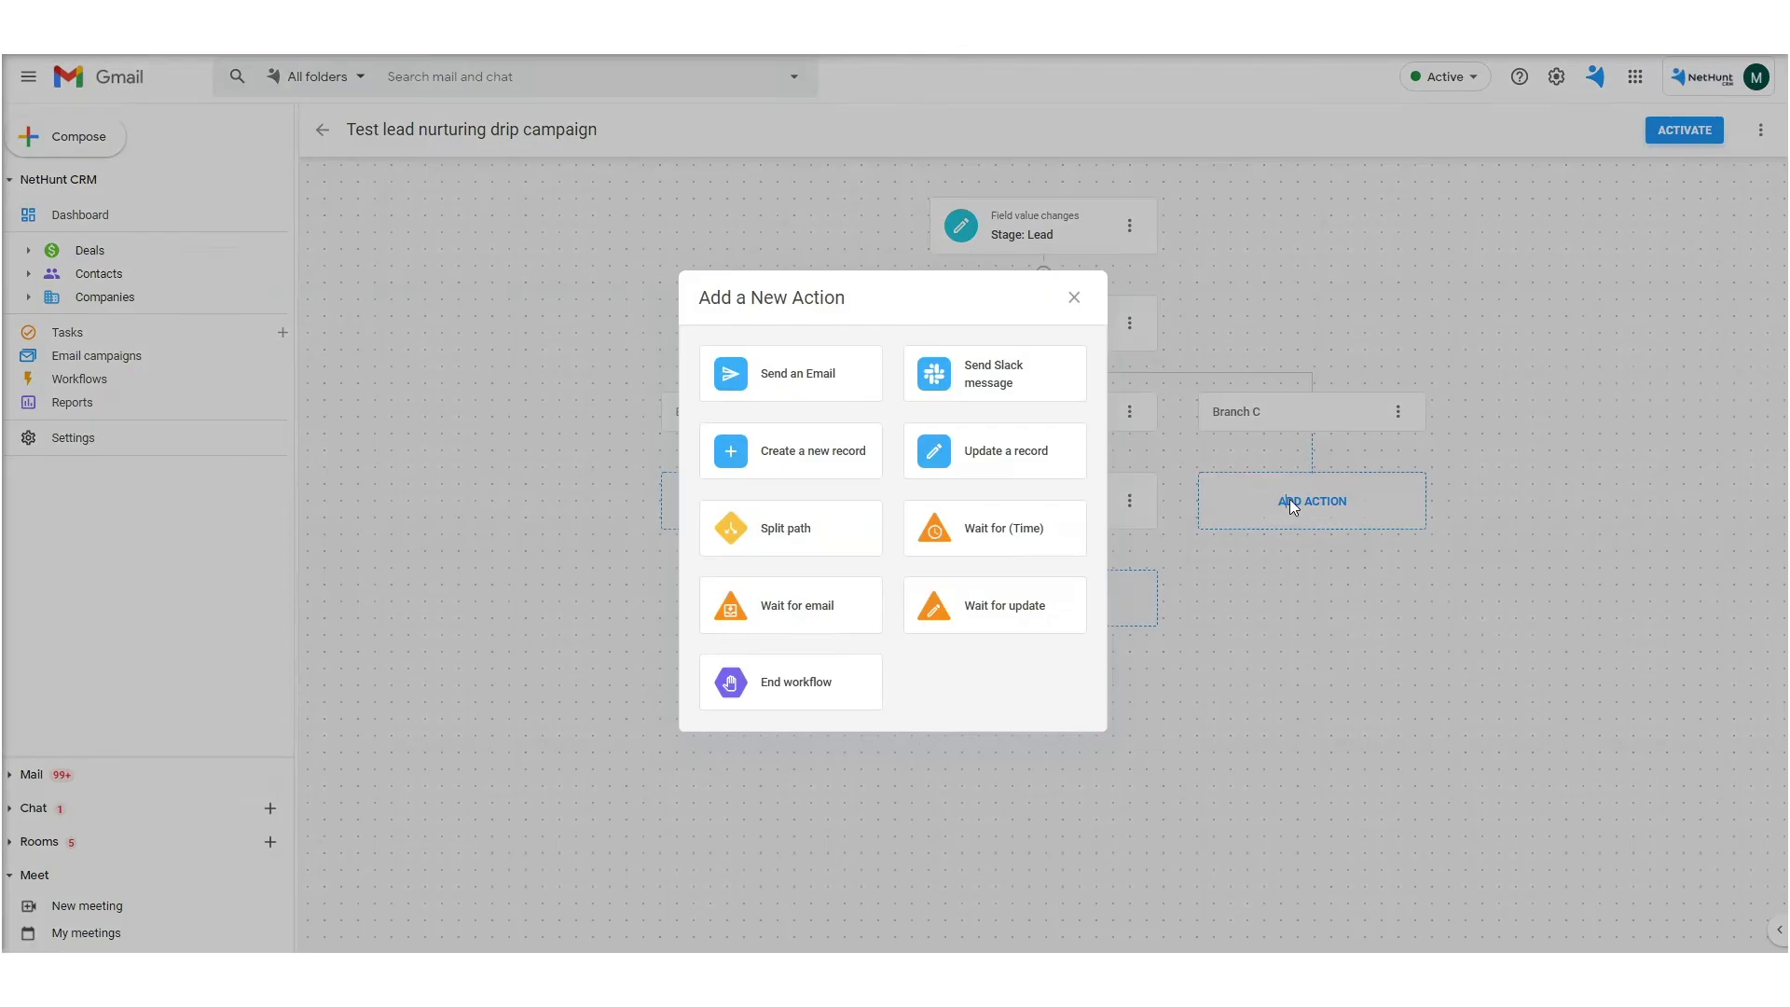
left_click(1016, 606)
left_click(947, 532)
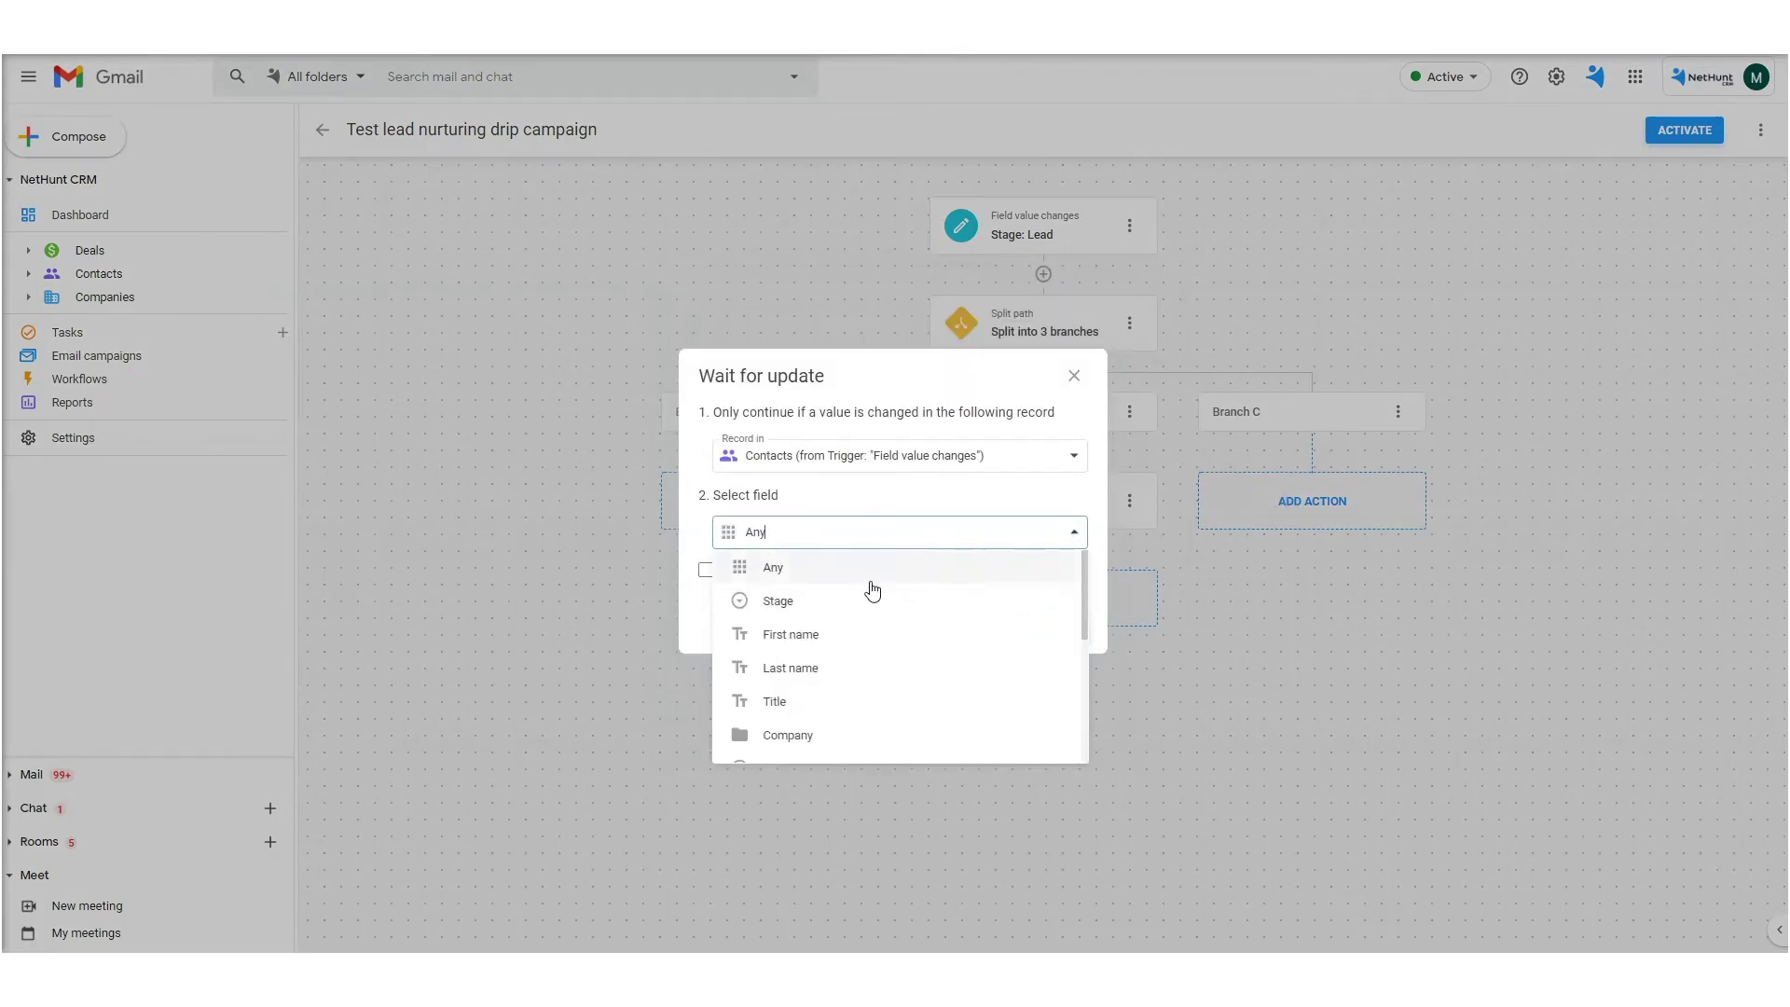
left_click(811, 600)
left_click(755, 572)
left_click(912, 565)
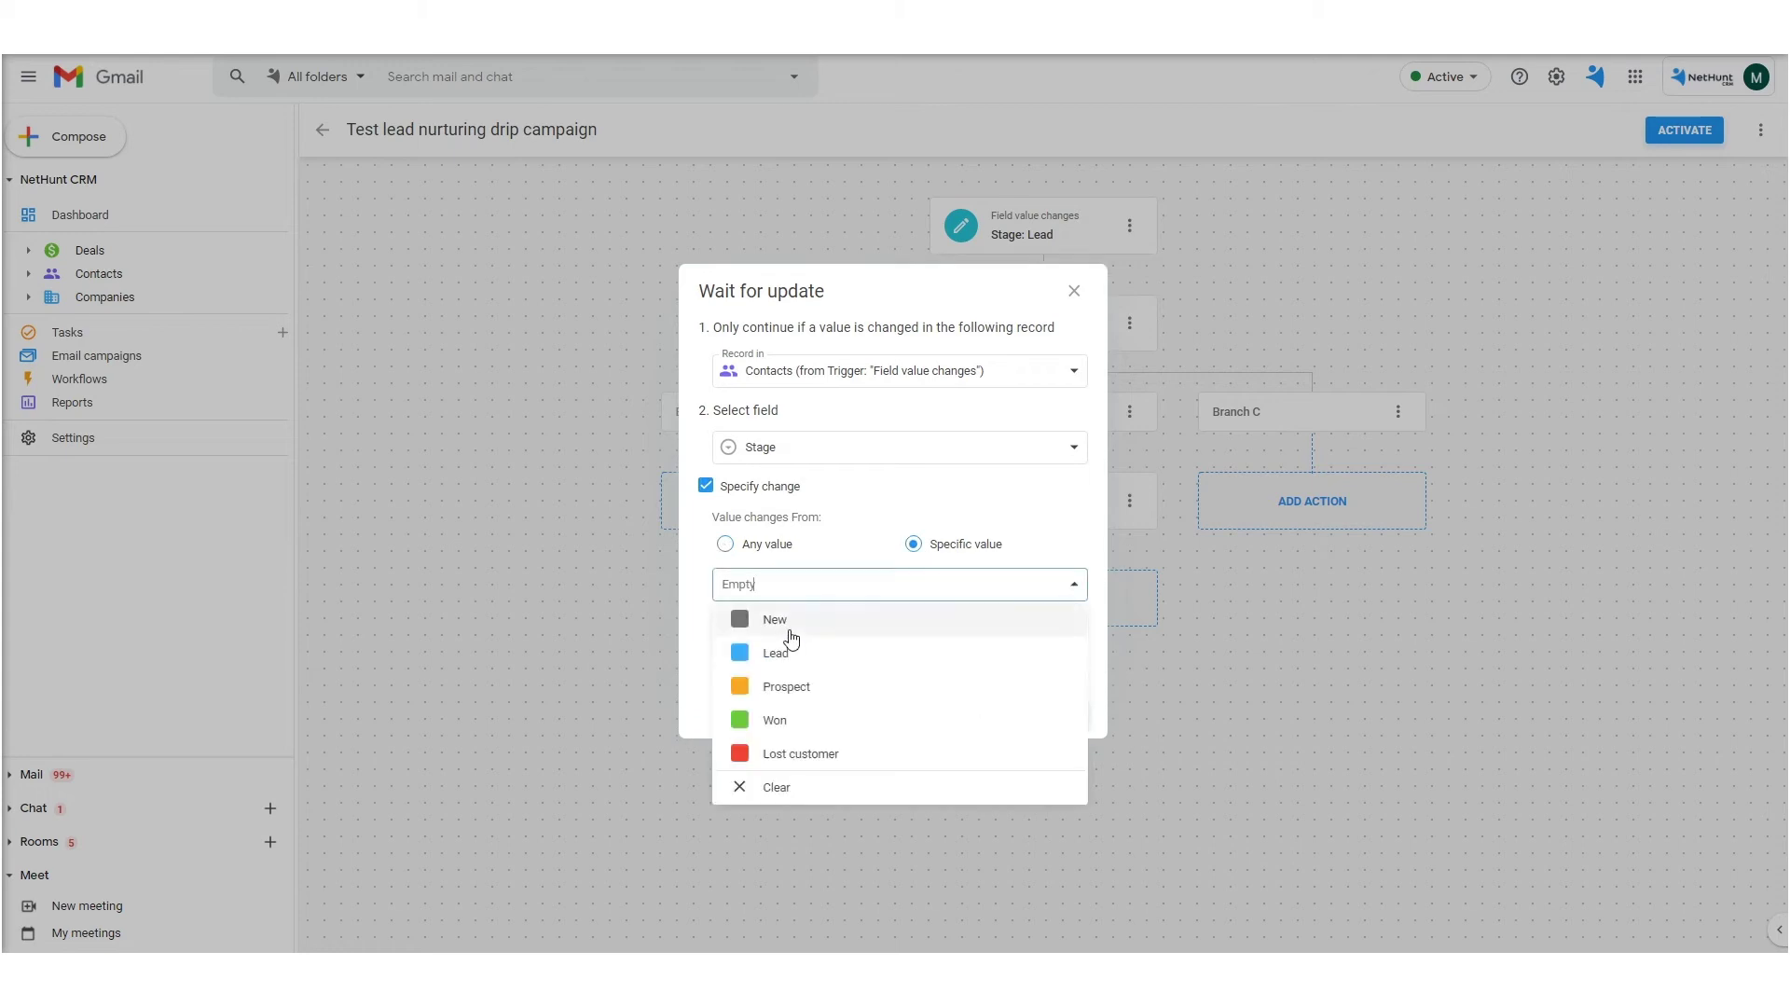
left_click(791, 632)
left_click(1068, 720)
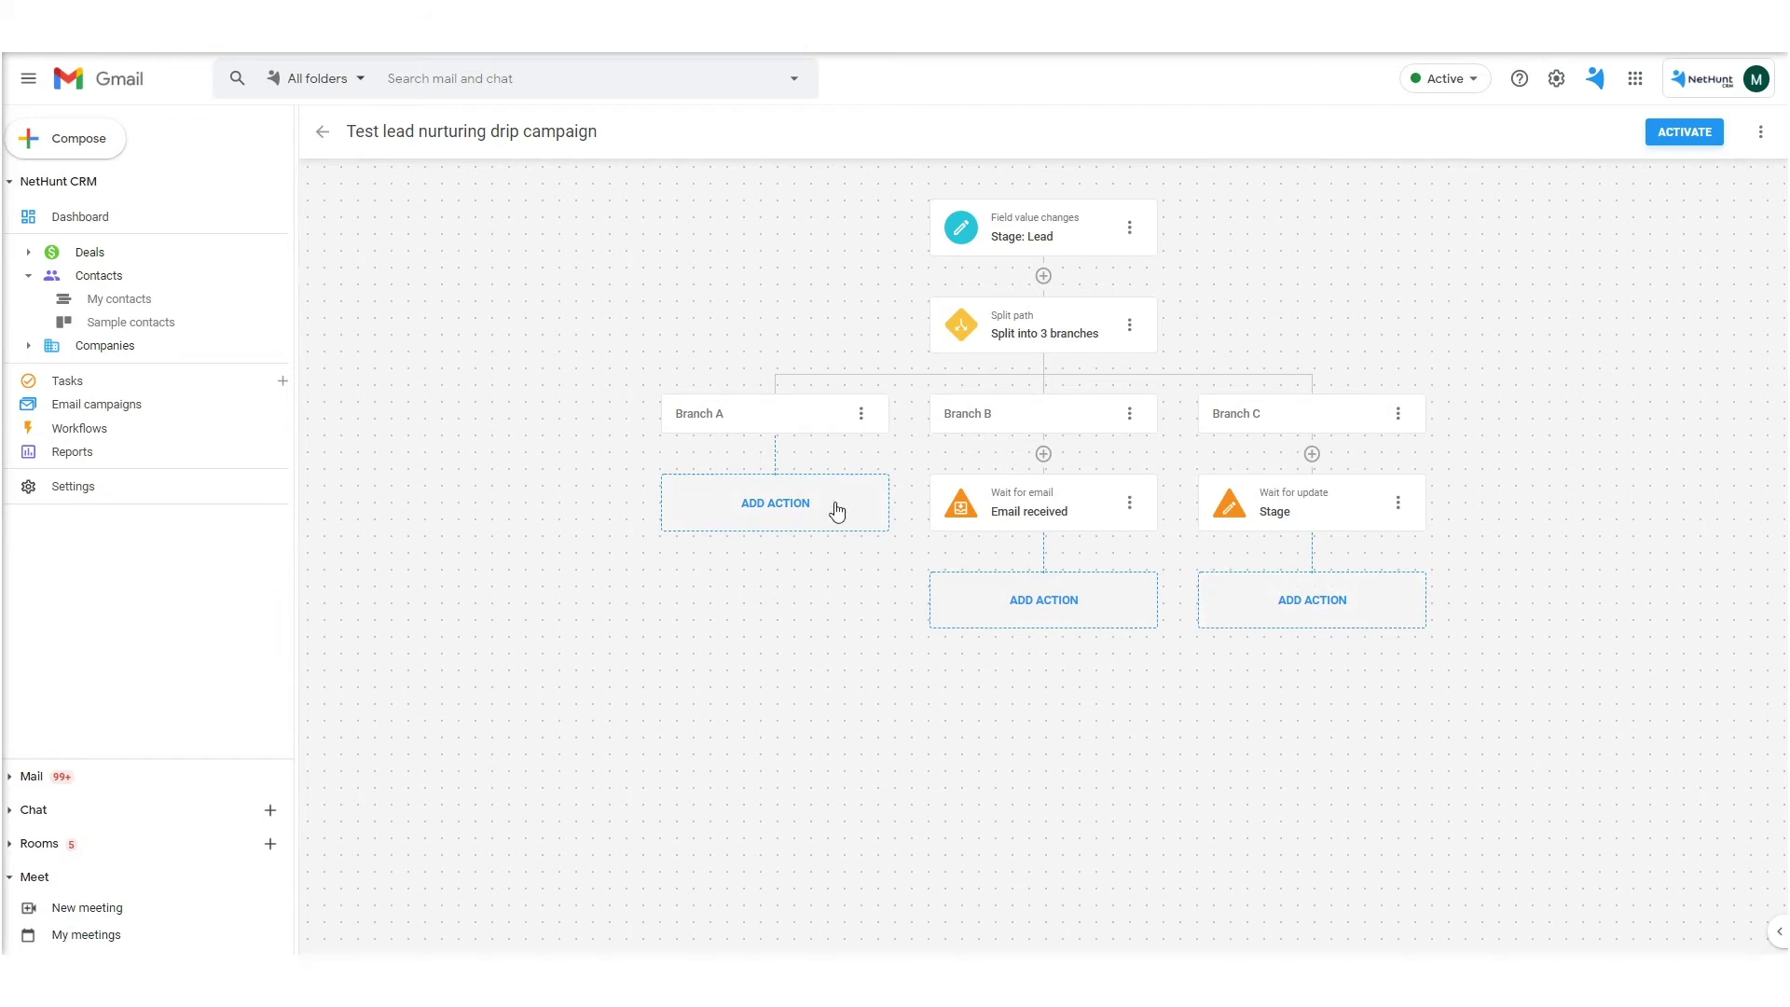
Add a Send an Email step to Branch A, sent by the contact's manager to their Email
left_click(788, 512)
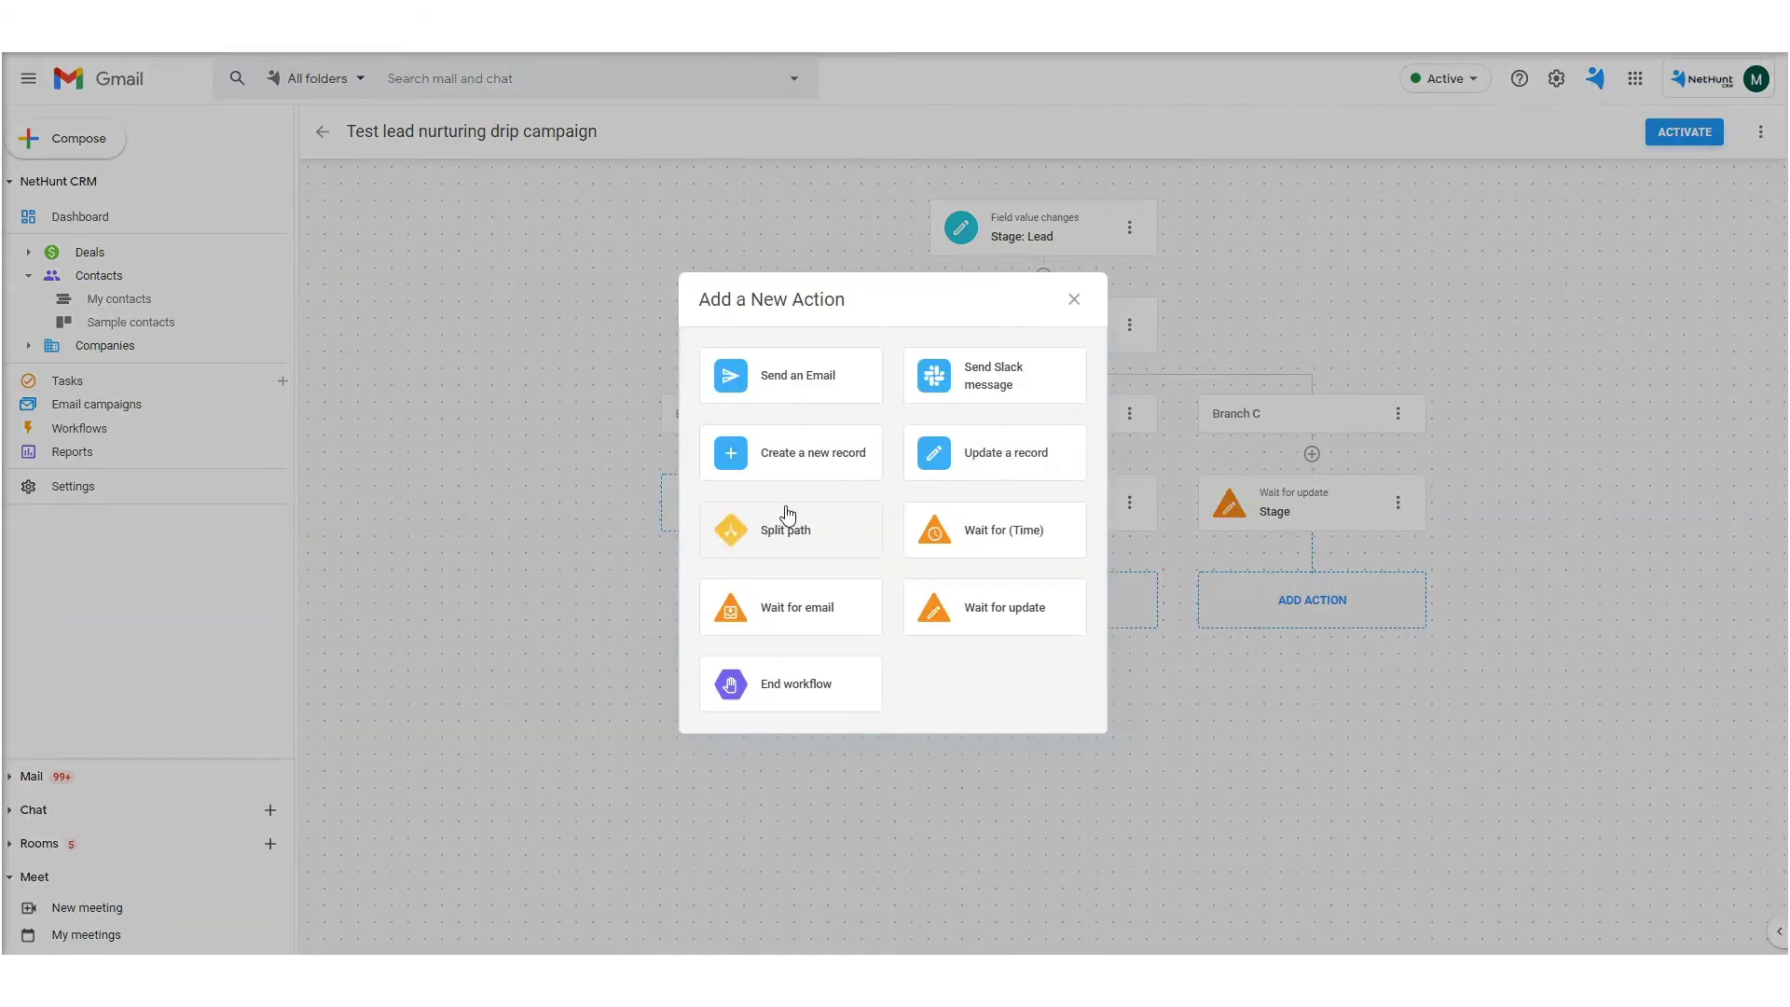
left_click(808, 377)
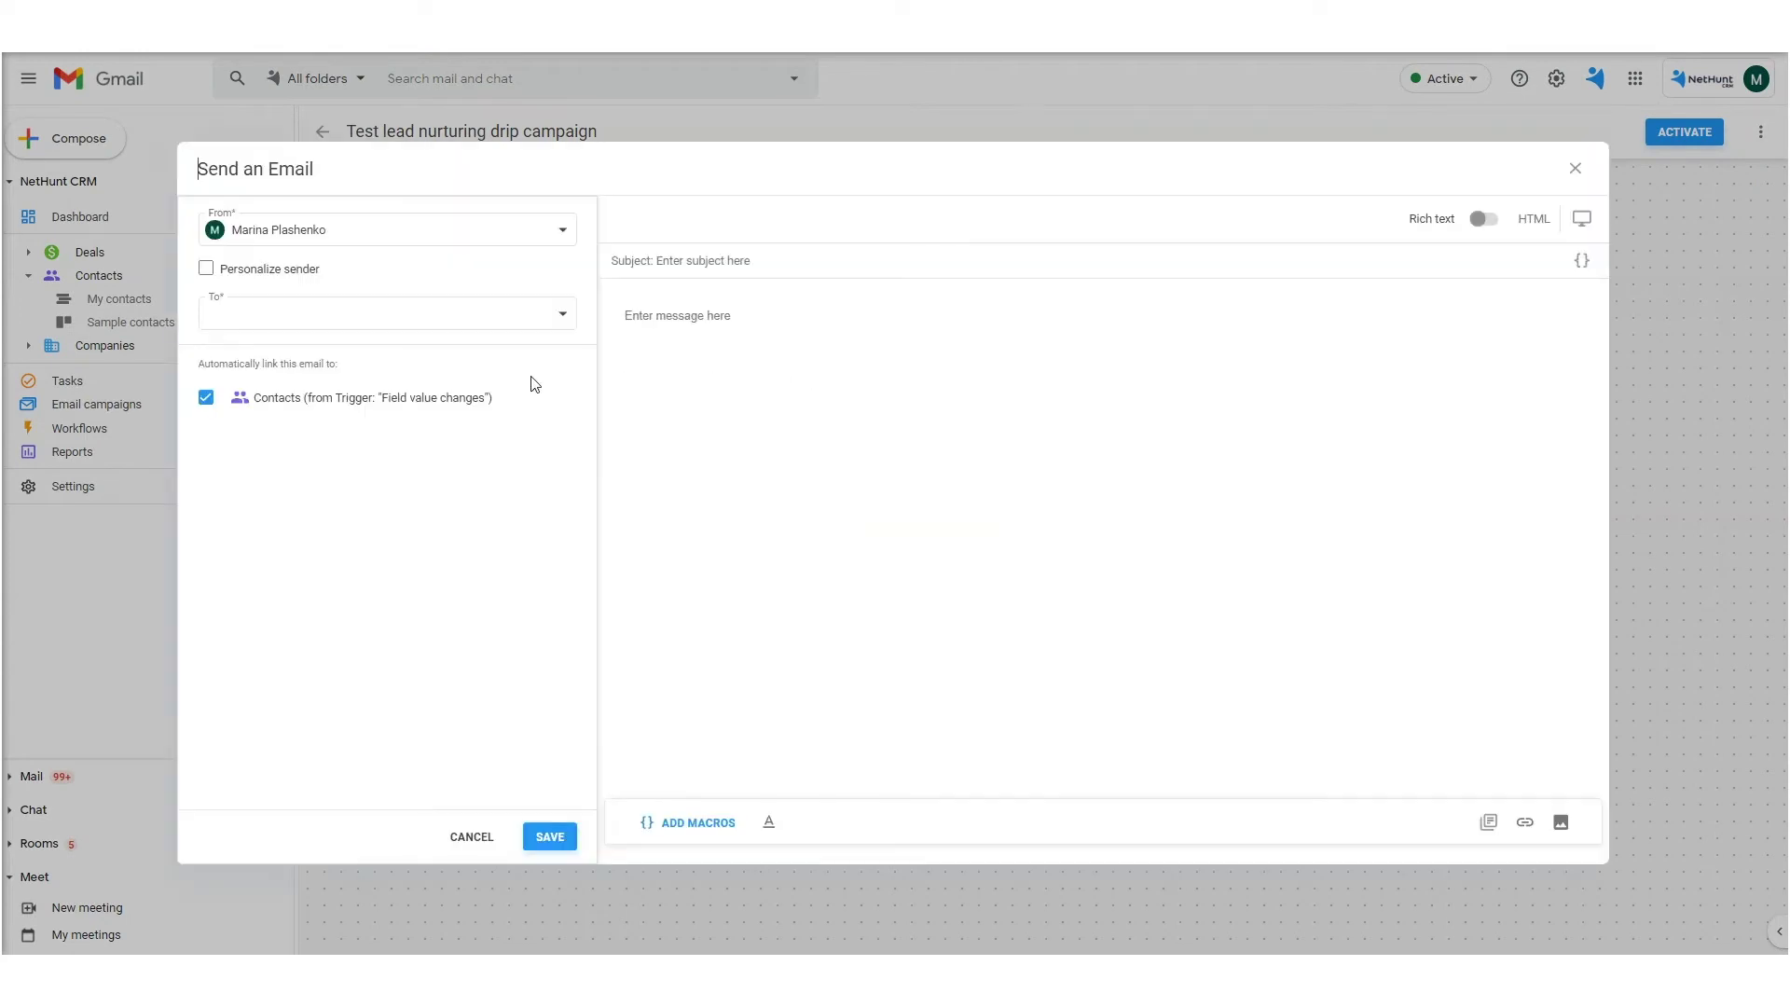
left_click(454, 240)
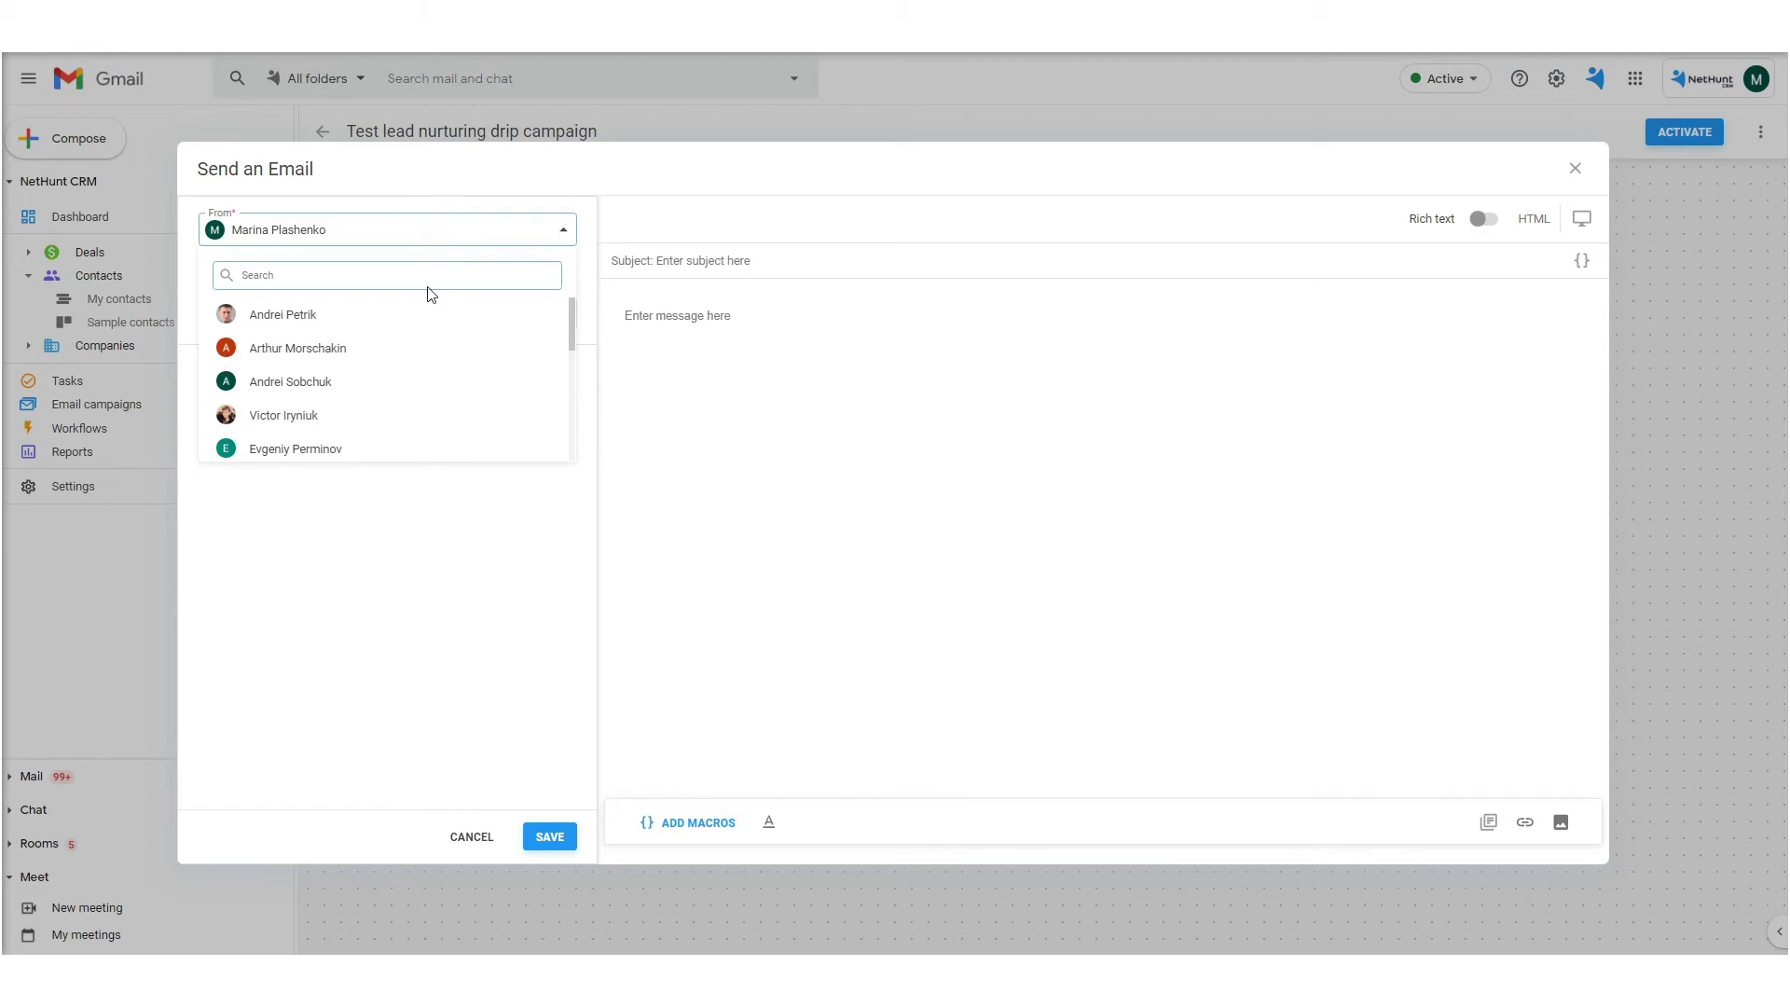
scroll(396, 359, "down", 3)
scroll(383, 373, "down", 3)
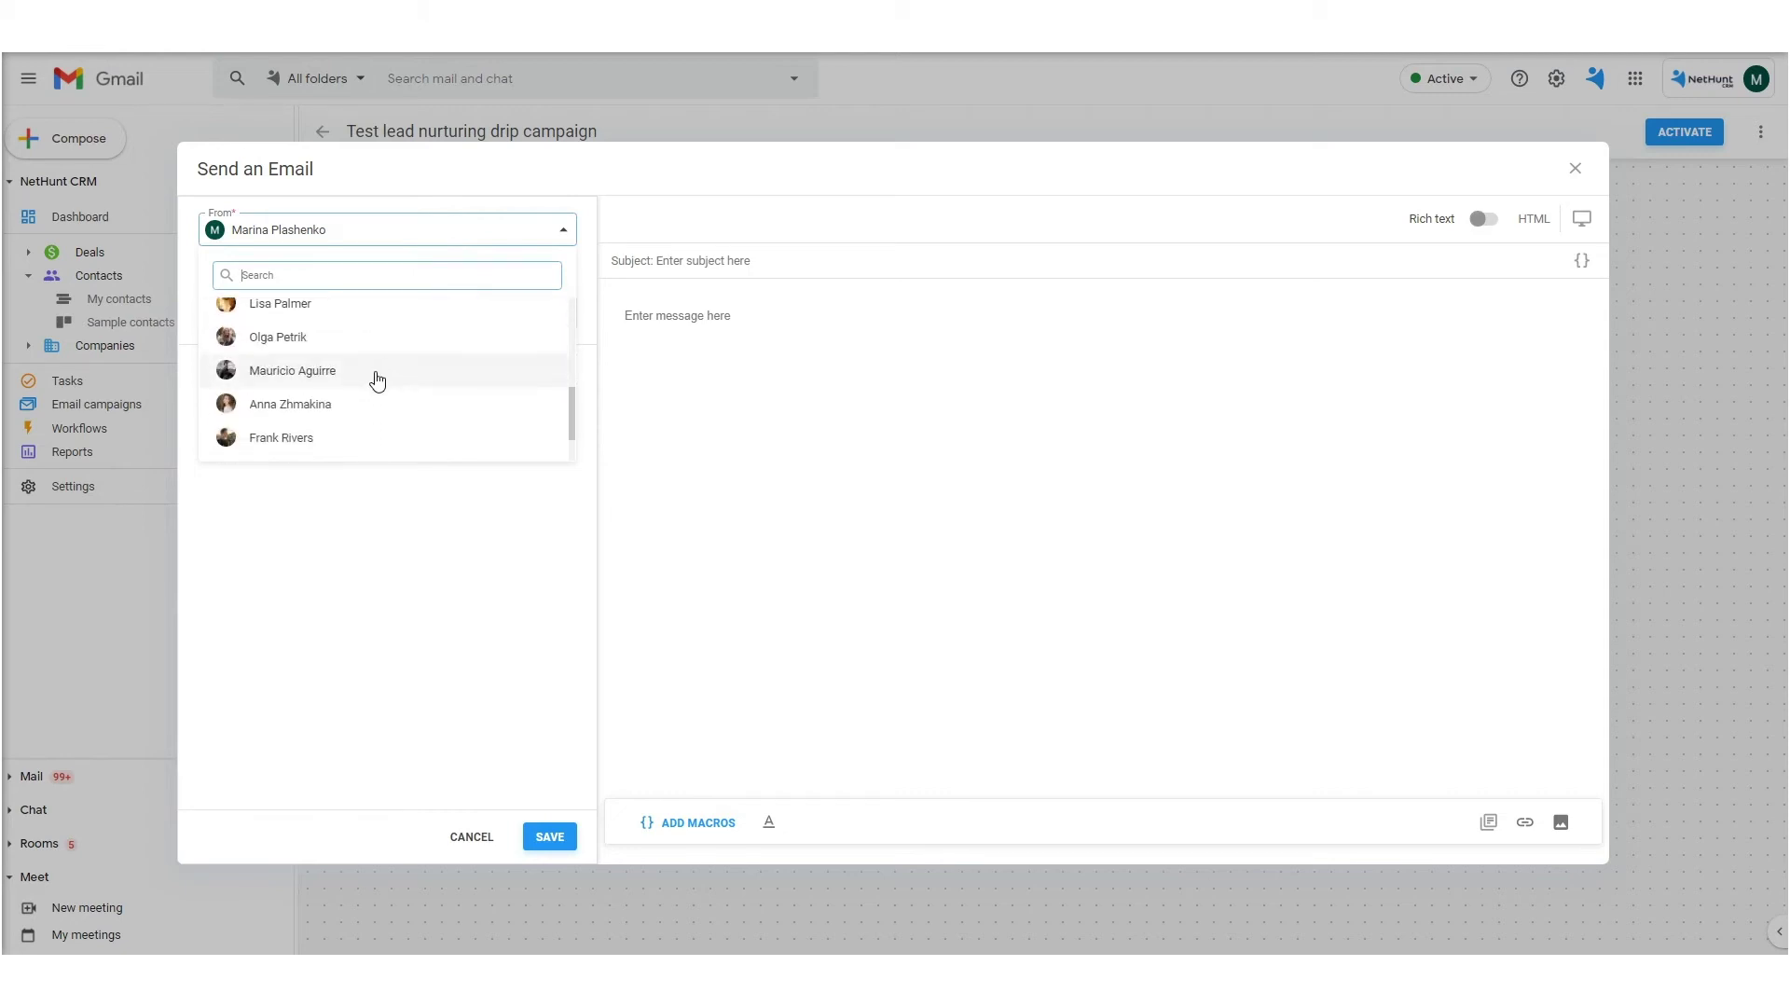
left_click(344, 411)
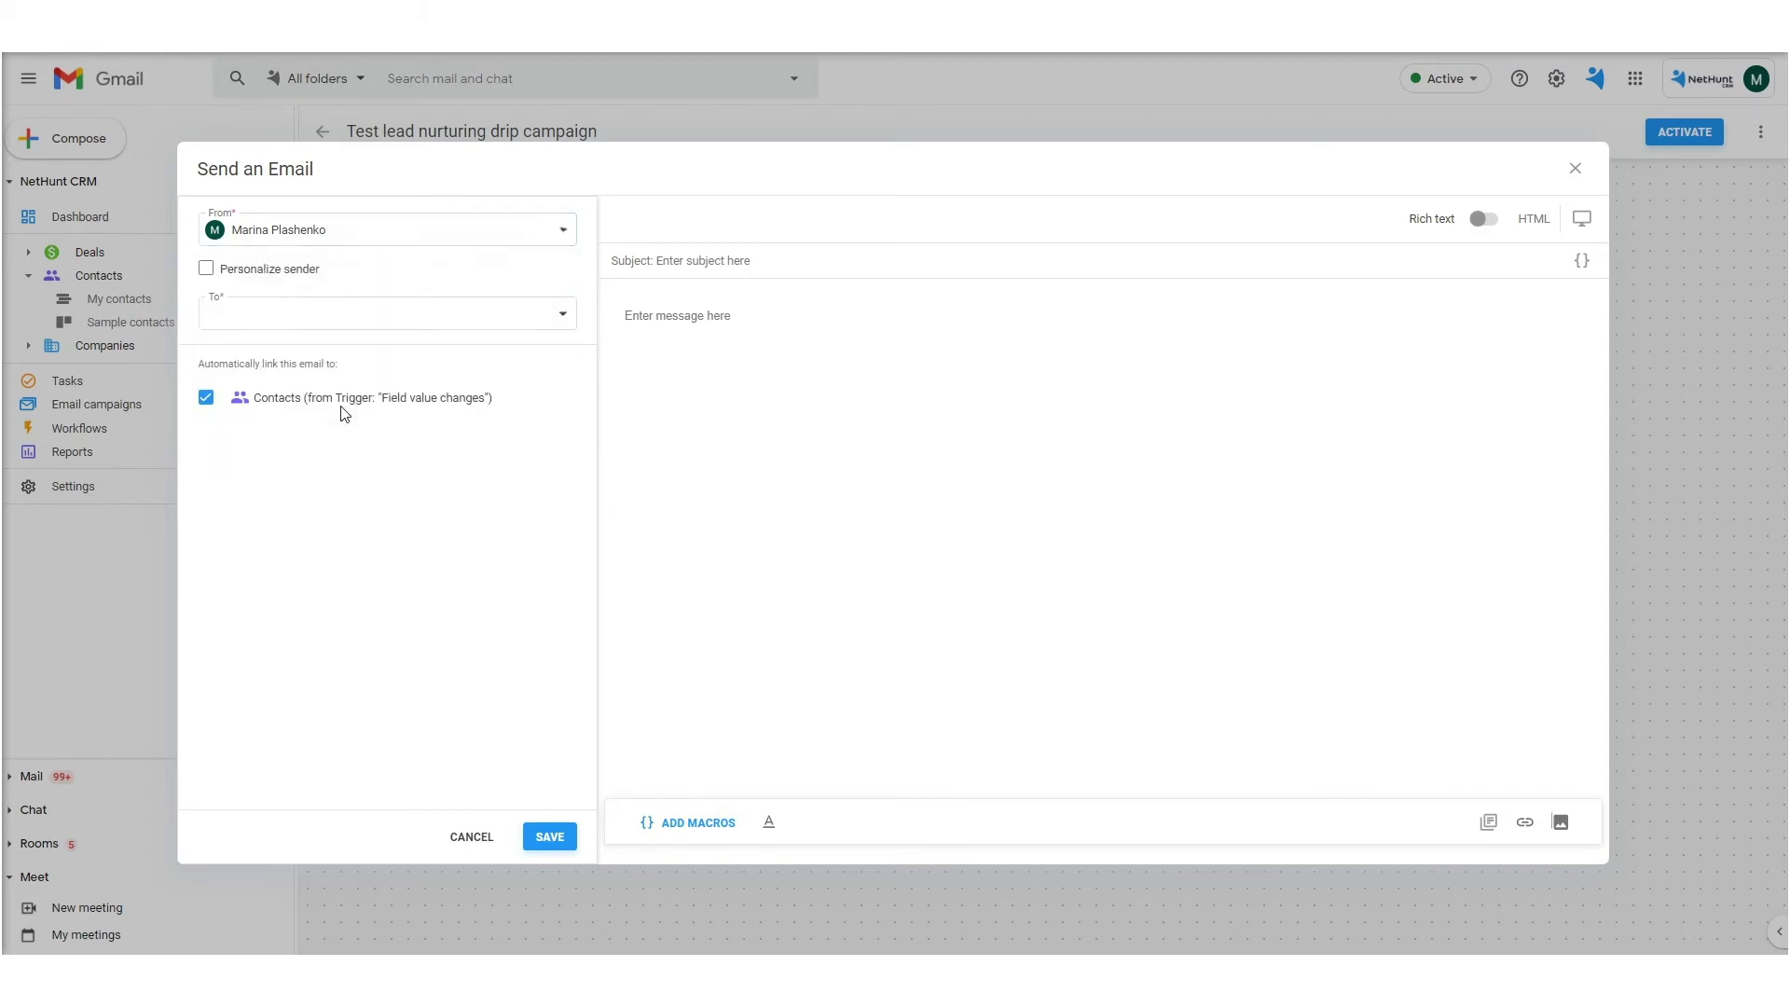
left_click(206, 271)
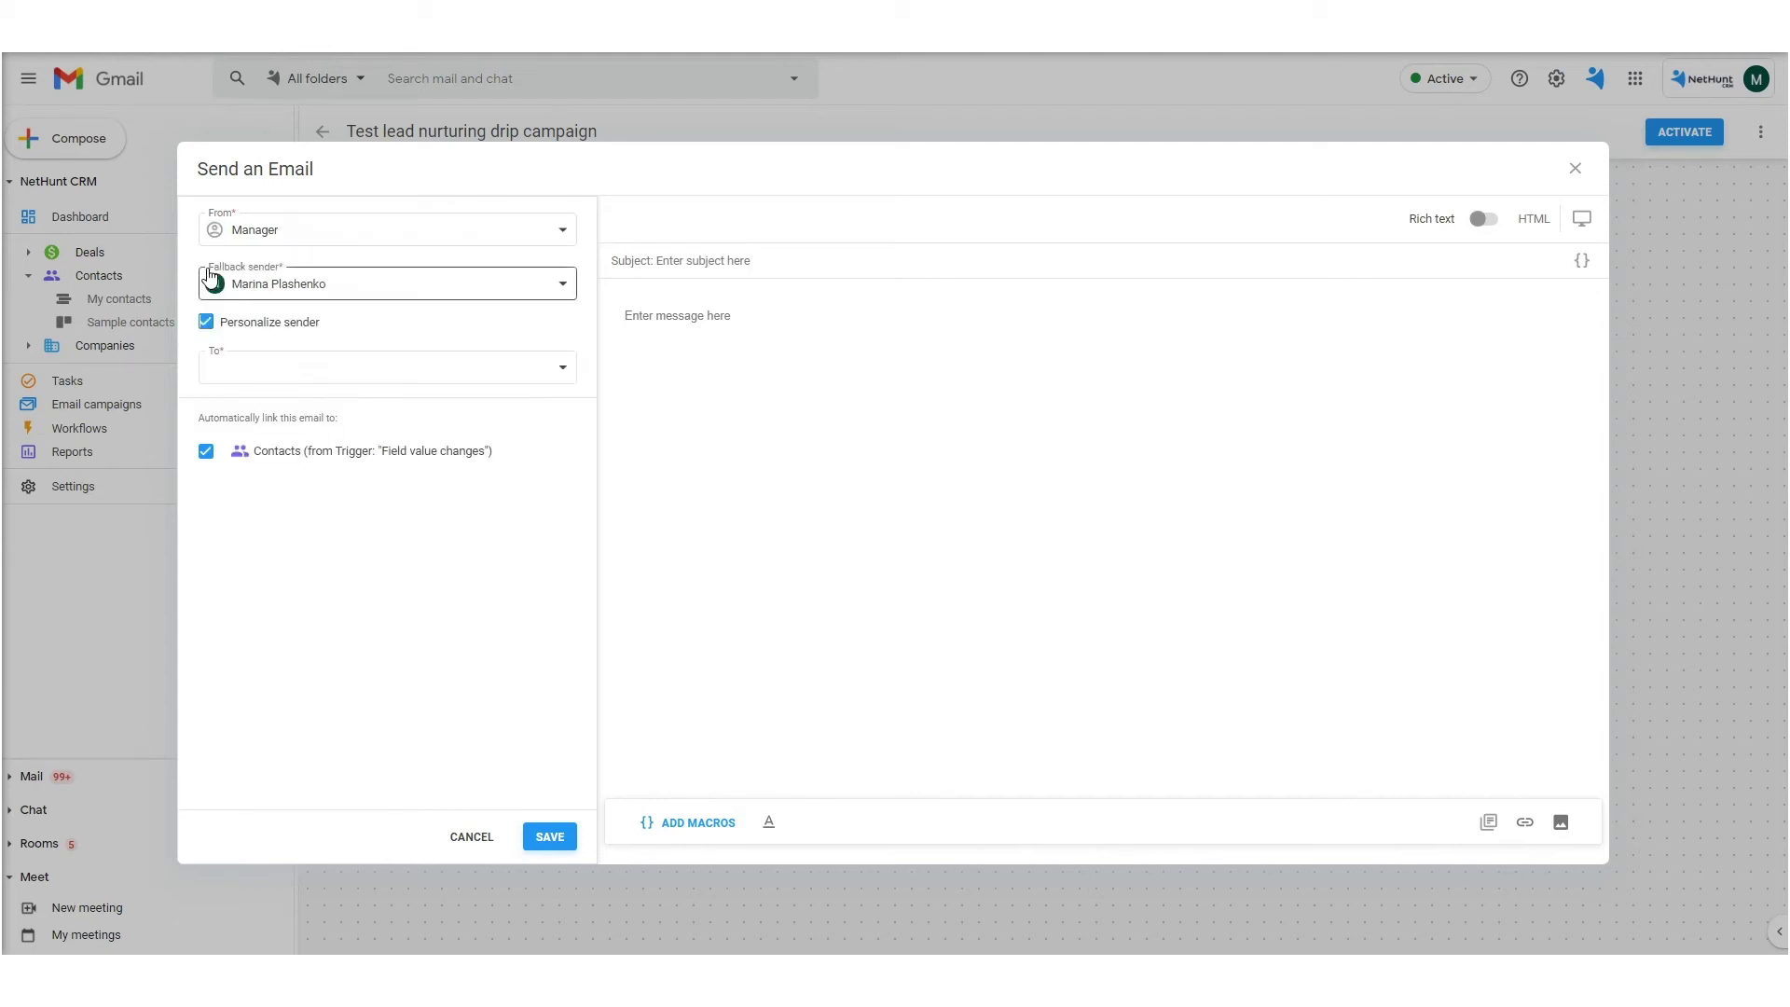
left_click(304, 292)
scroll(313, 406, "down", 5)
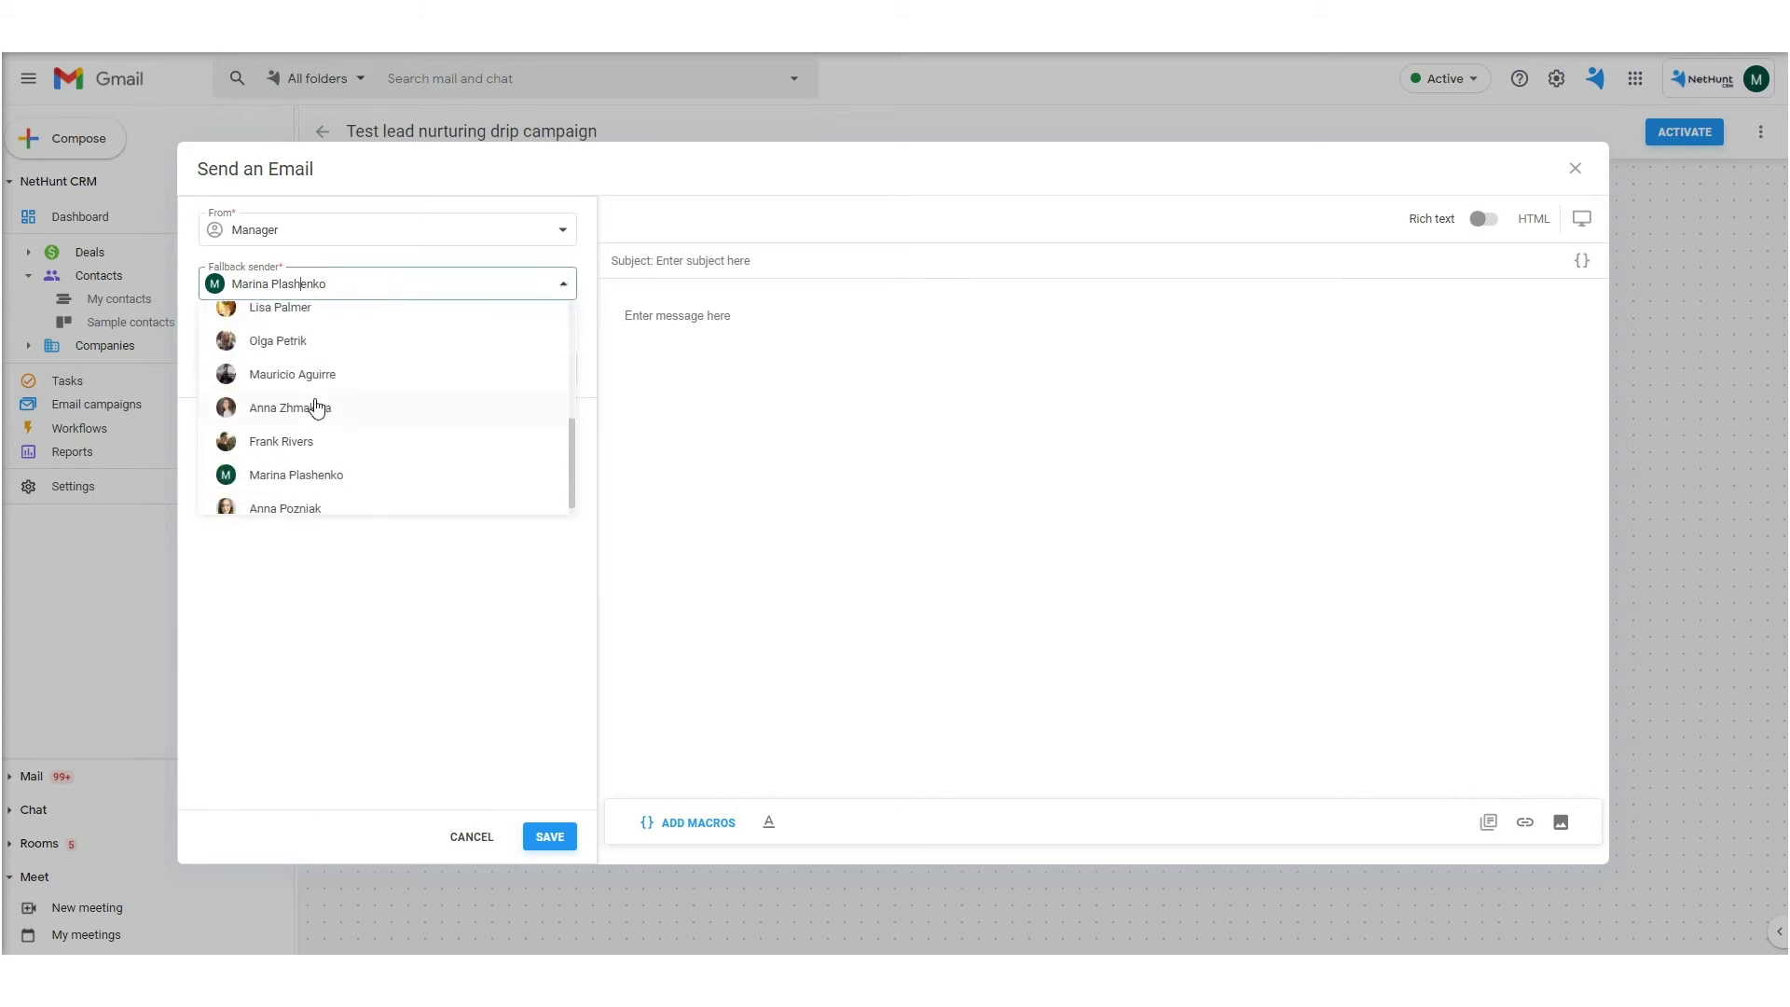
left_click(312, 467)
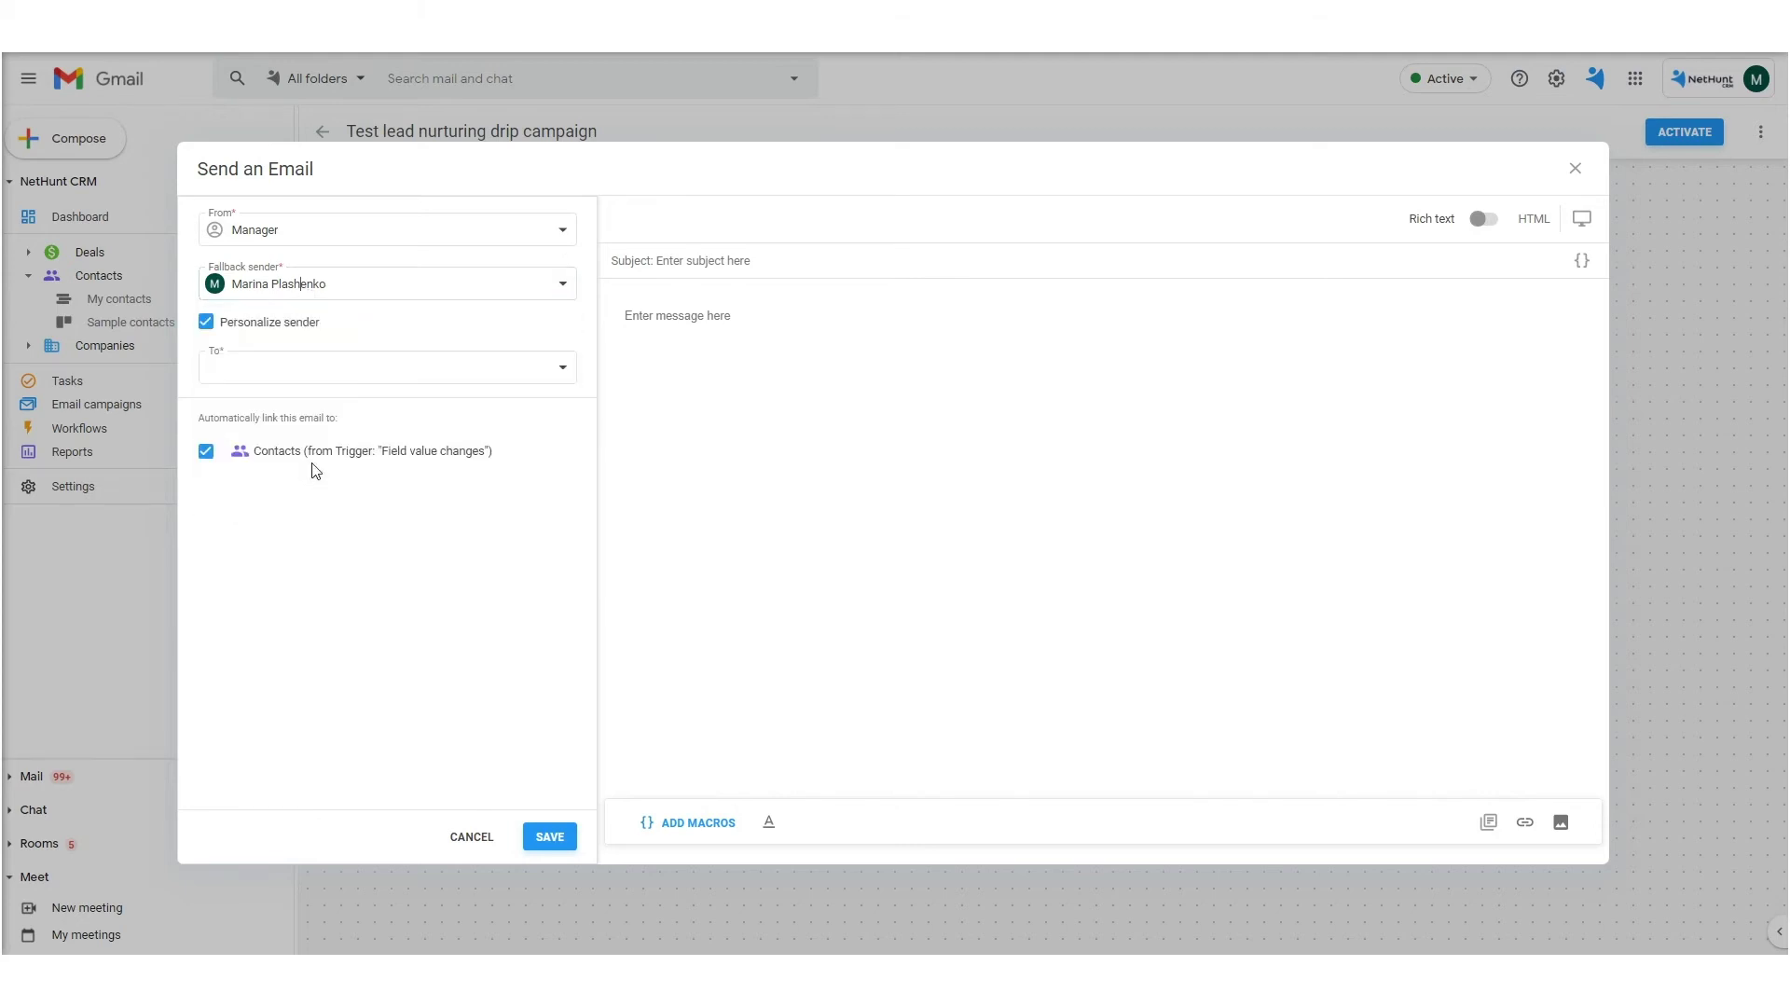
left_click(435, 377)
left_click(319, 519)
Paste the body, use 'test email #1.' as subject, insert a First name greeting, and save
type("Hi,  This is test email #  Cheers, Maryna")
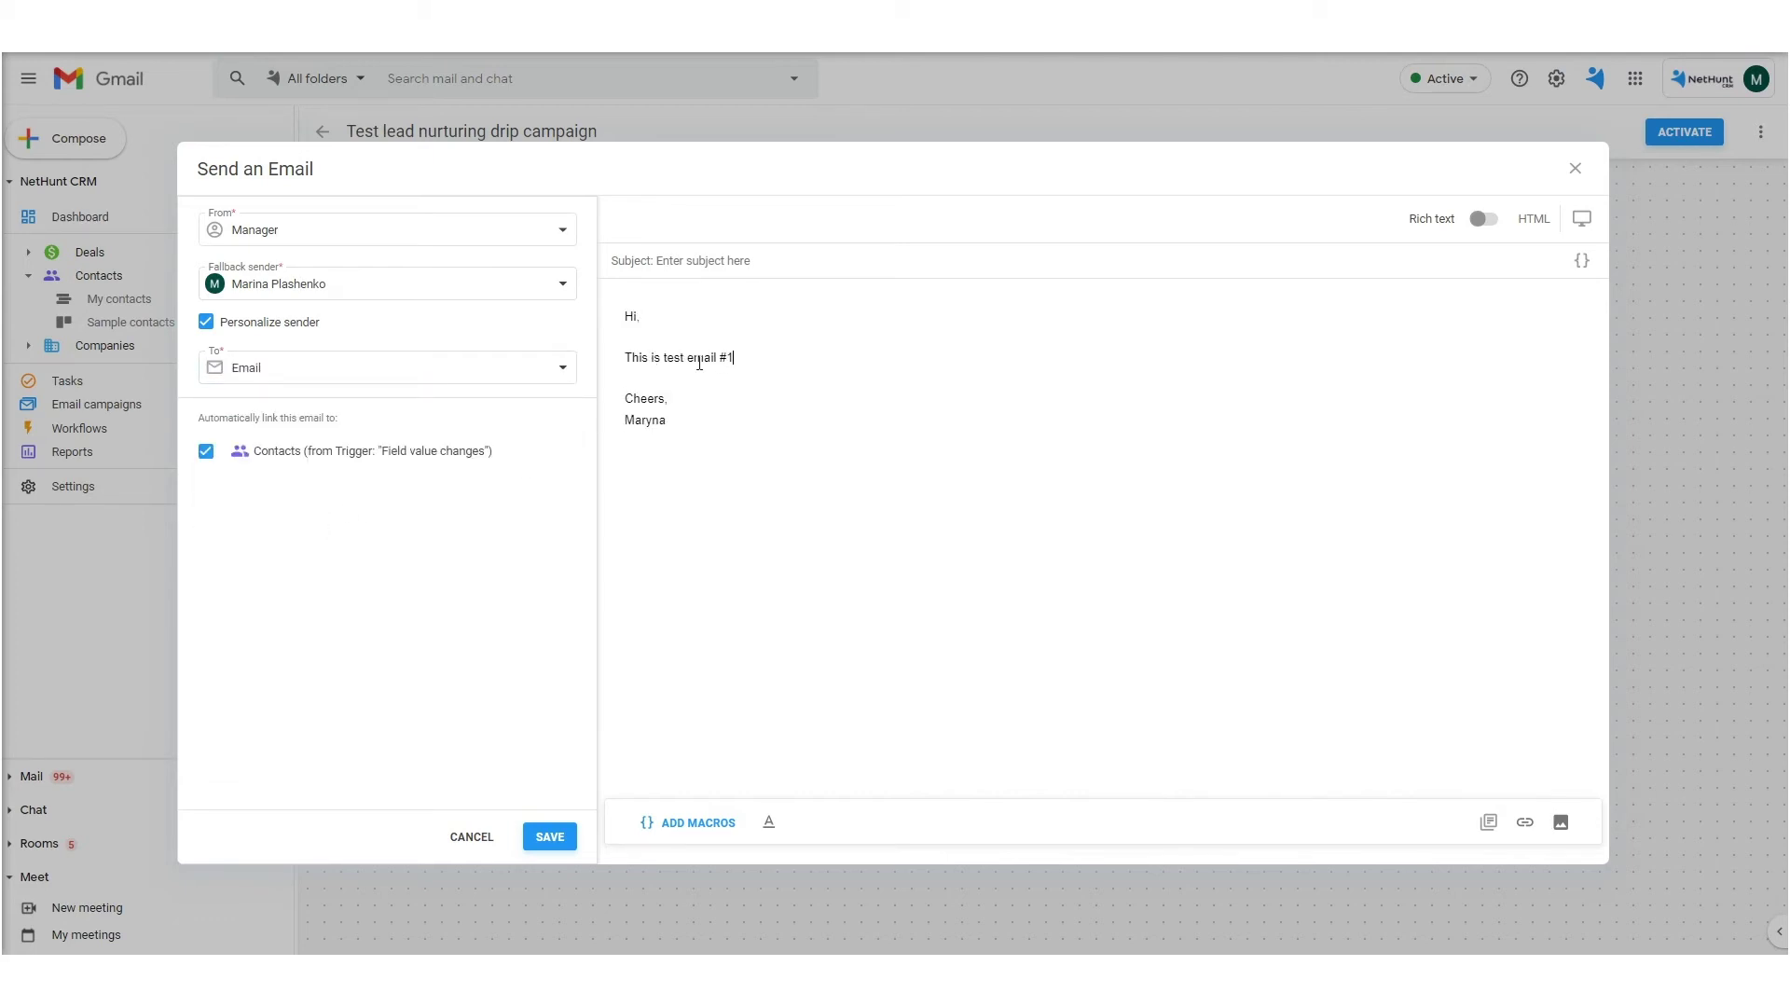
left_click_drag(666, 361, 761, 364)
key("ctrl+c")
left_click(679, 258)
key("ctrl+v")
left_click(663, 314)
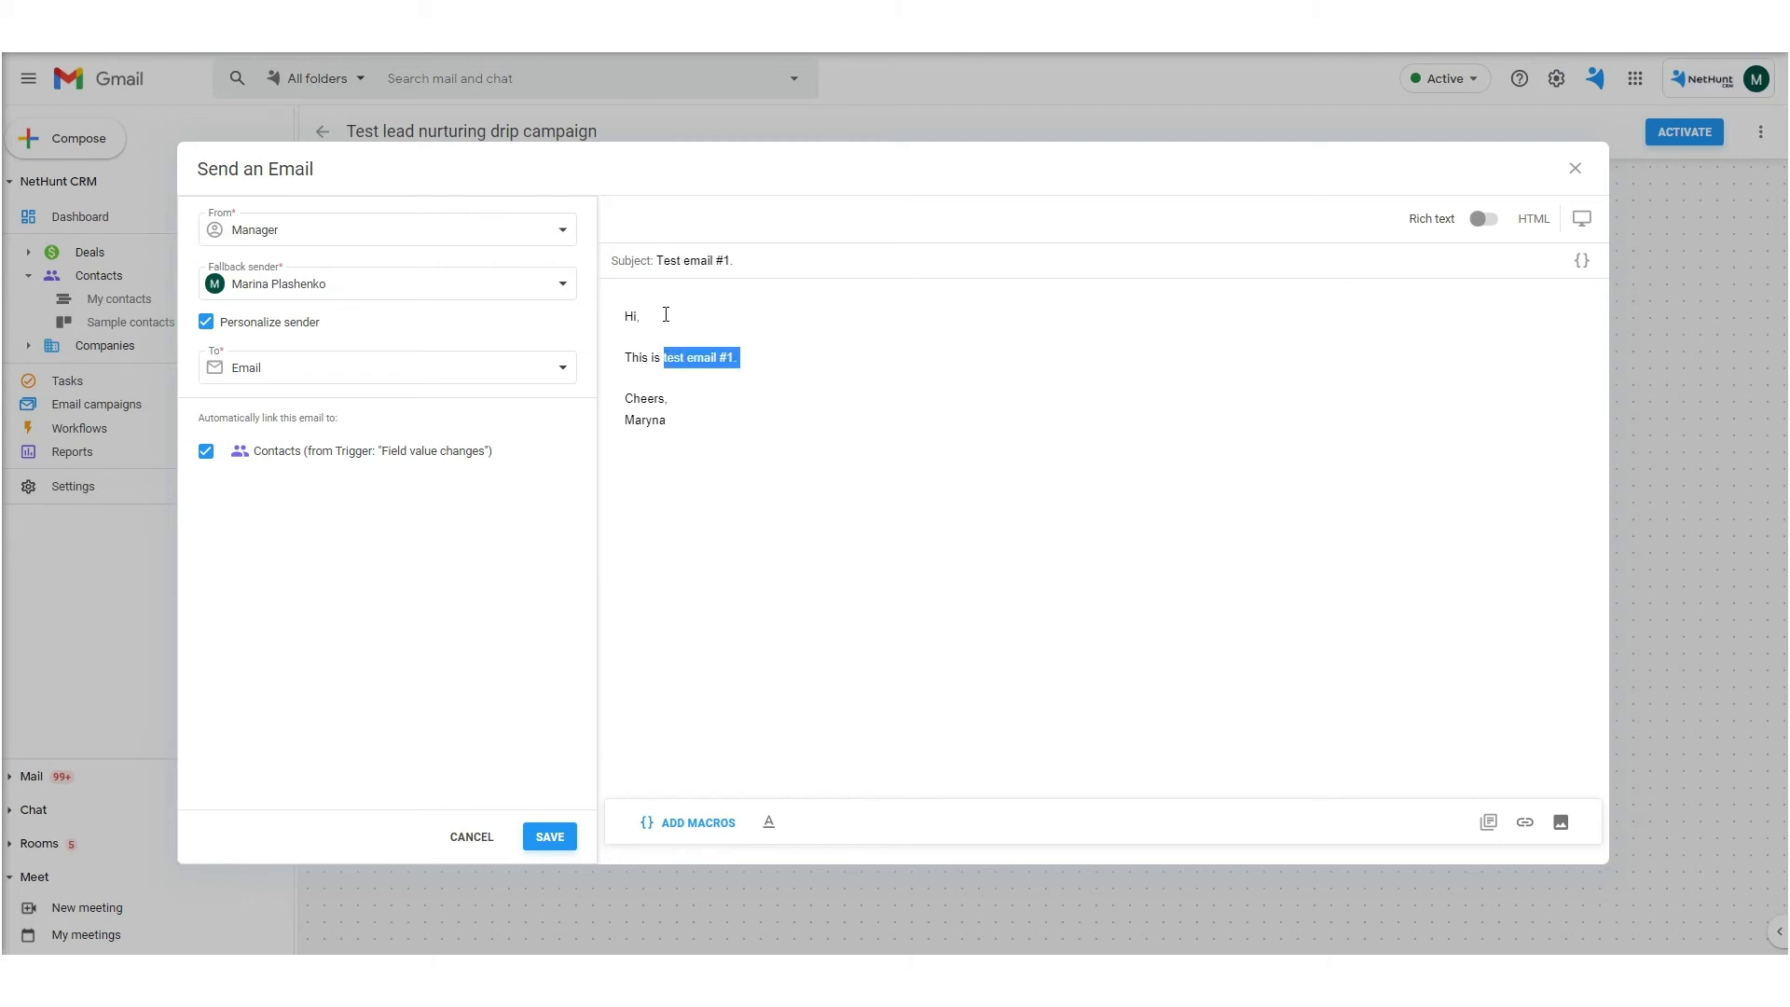
left_click(695, 823)
left_click(720, 727)
left_click(729, 532)
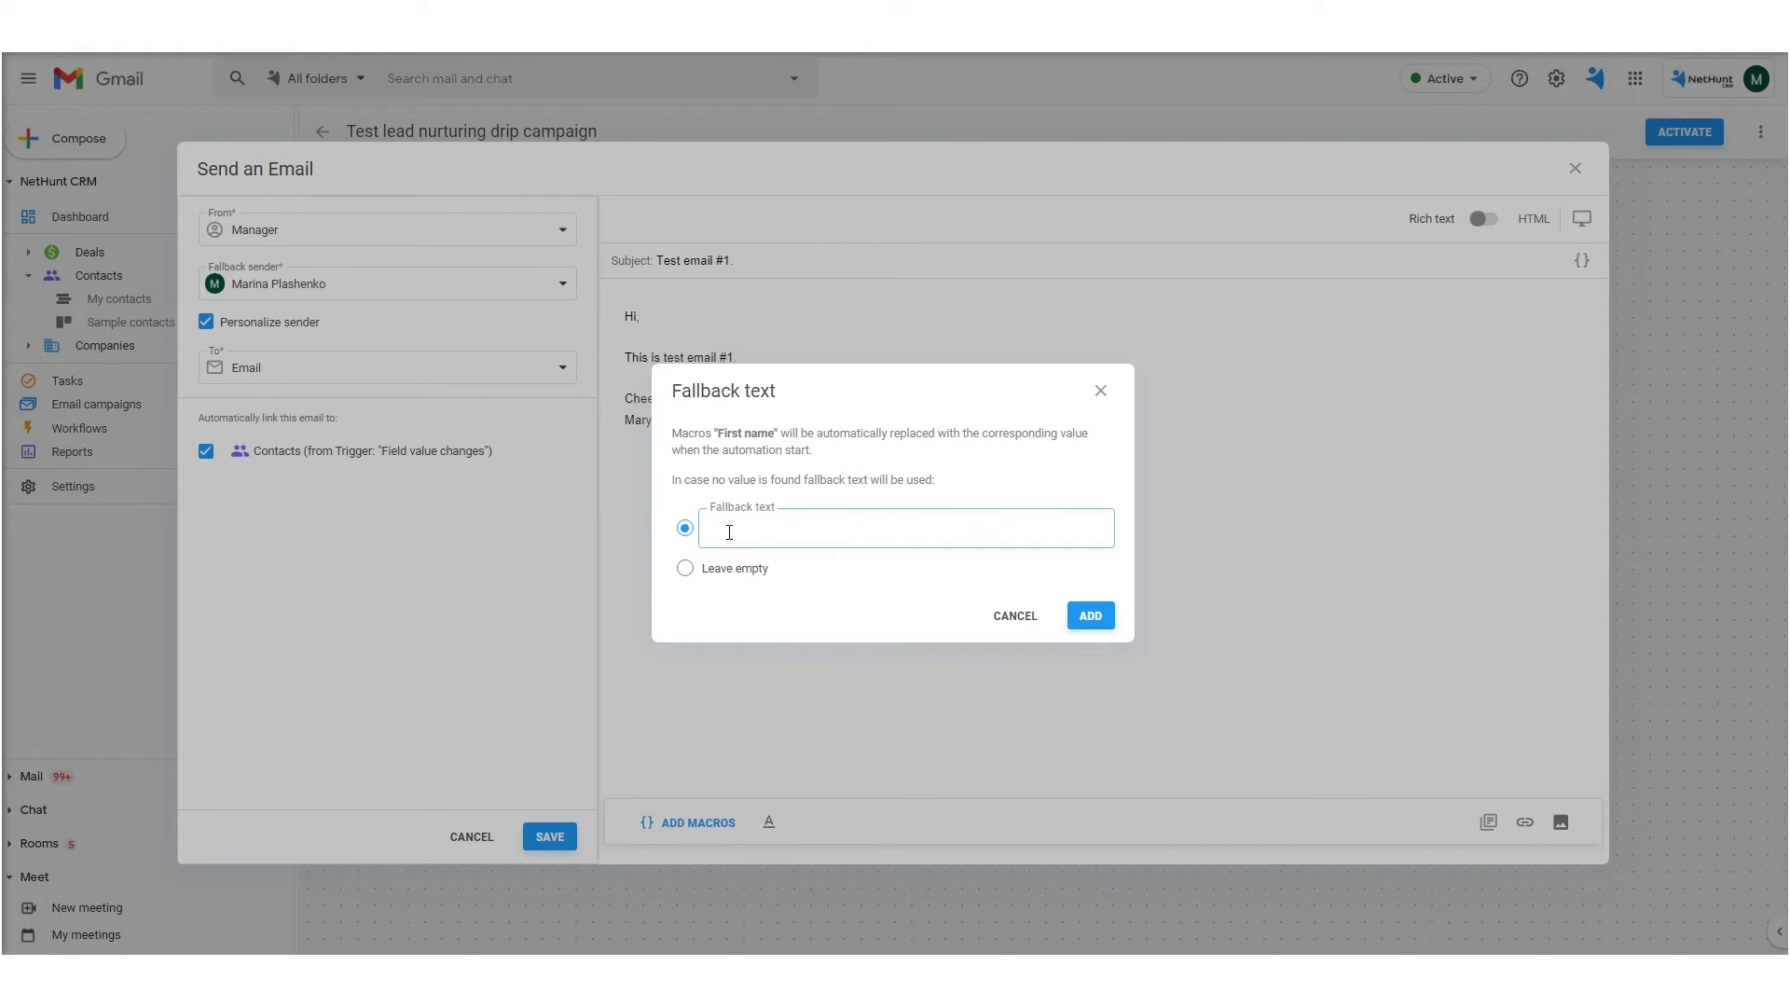
left_click(1082, 615)
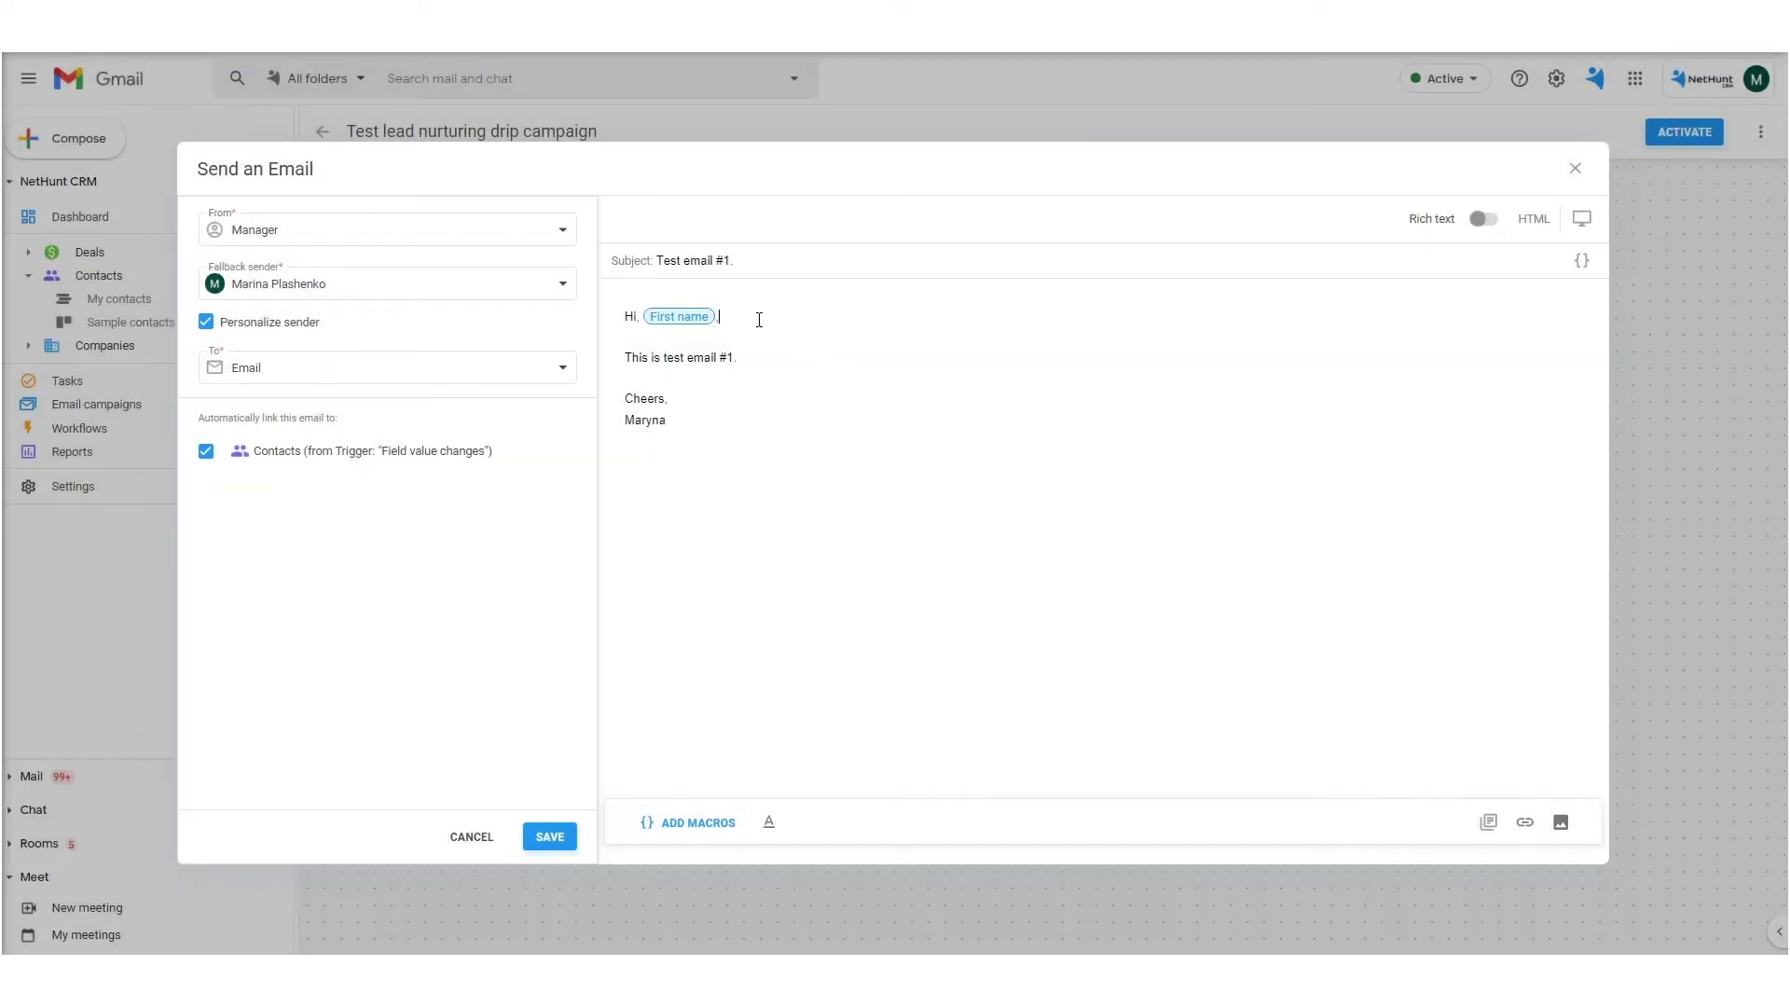
left_click(549, 836)
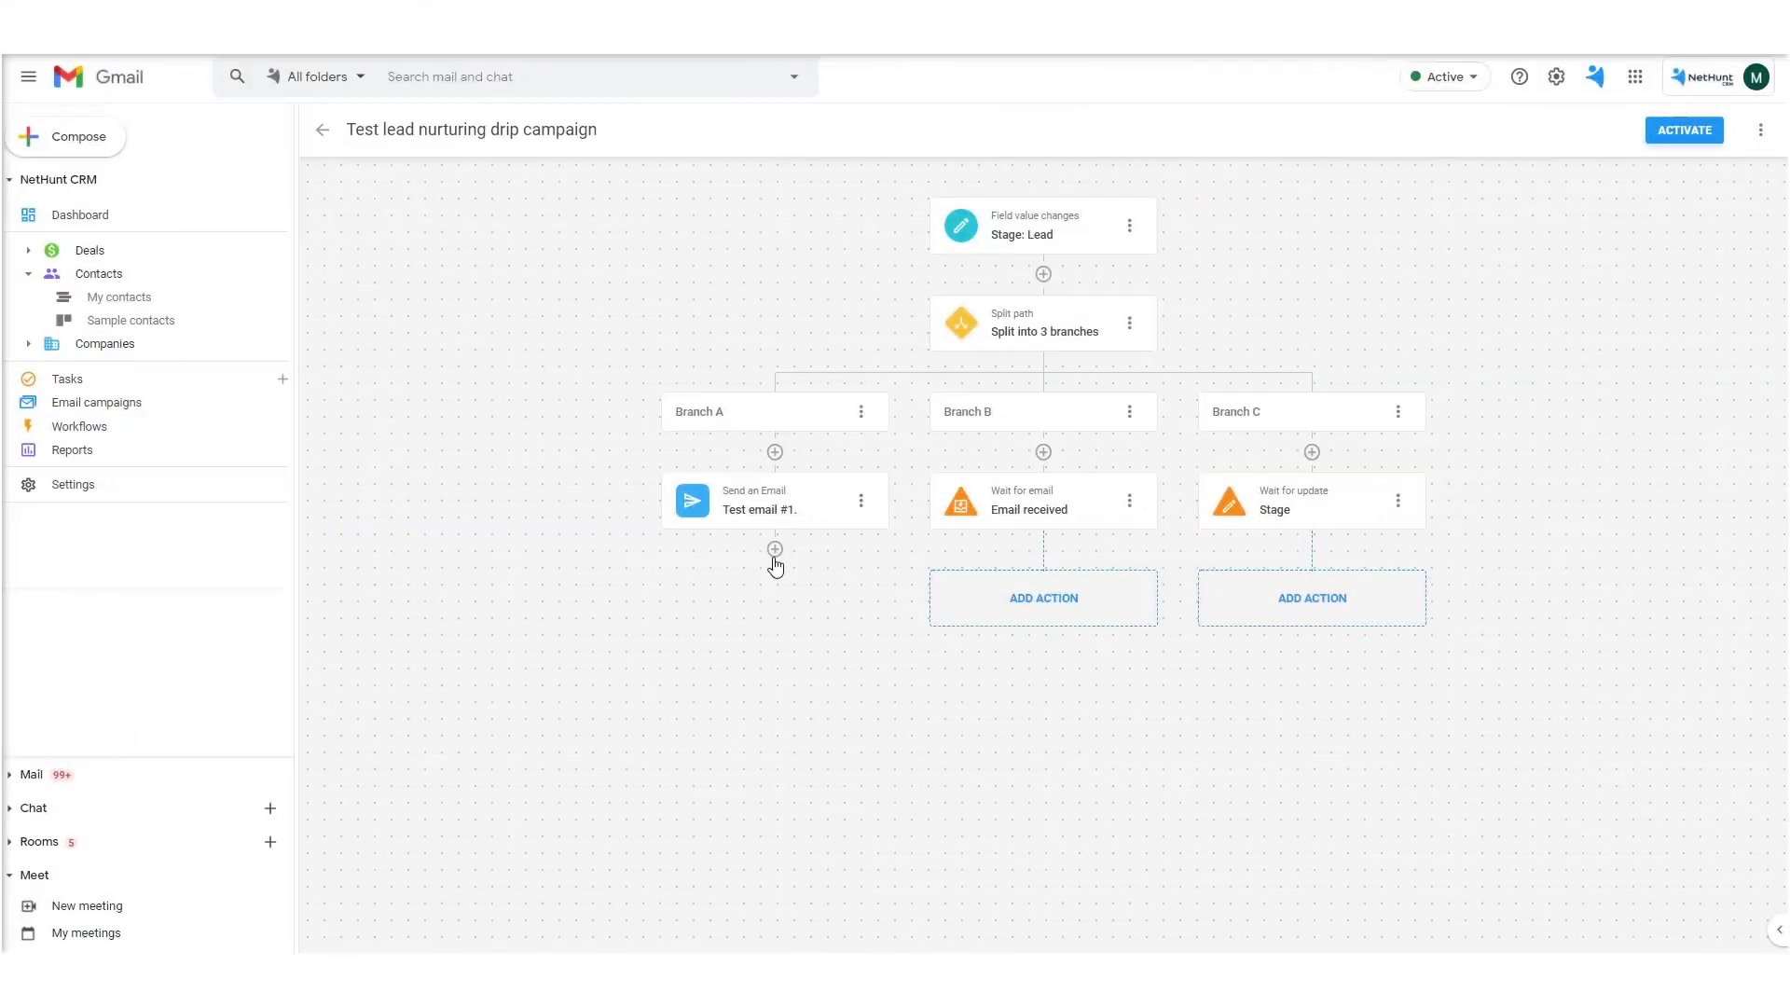
Add Test email #2 below Test email #1 with the pasted body and a First name greeting
left_click(775, 552)
left_click(750, 371)
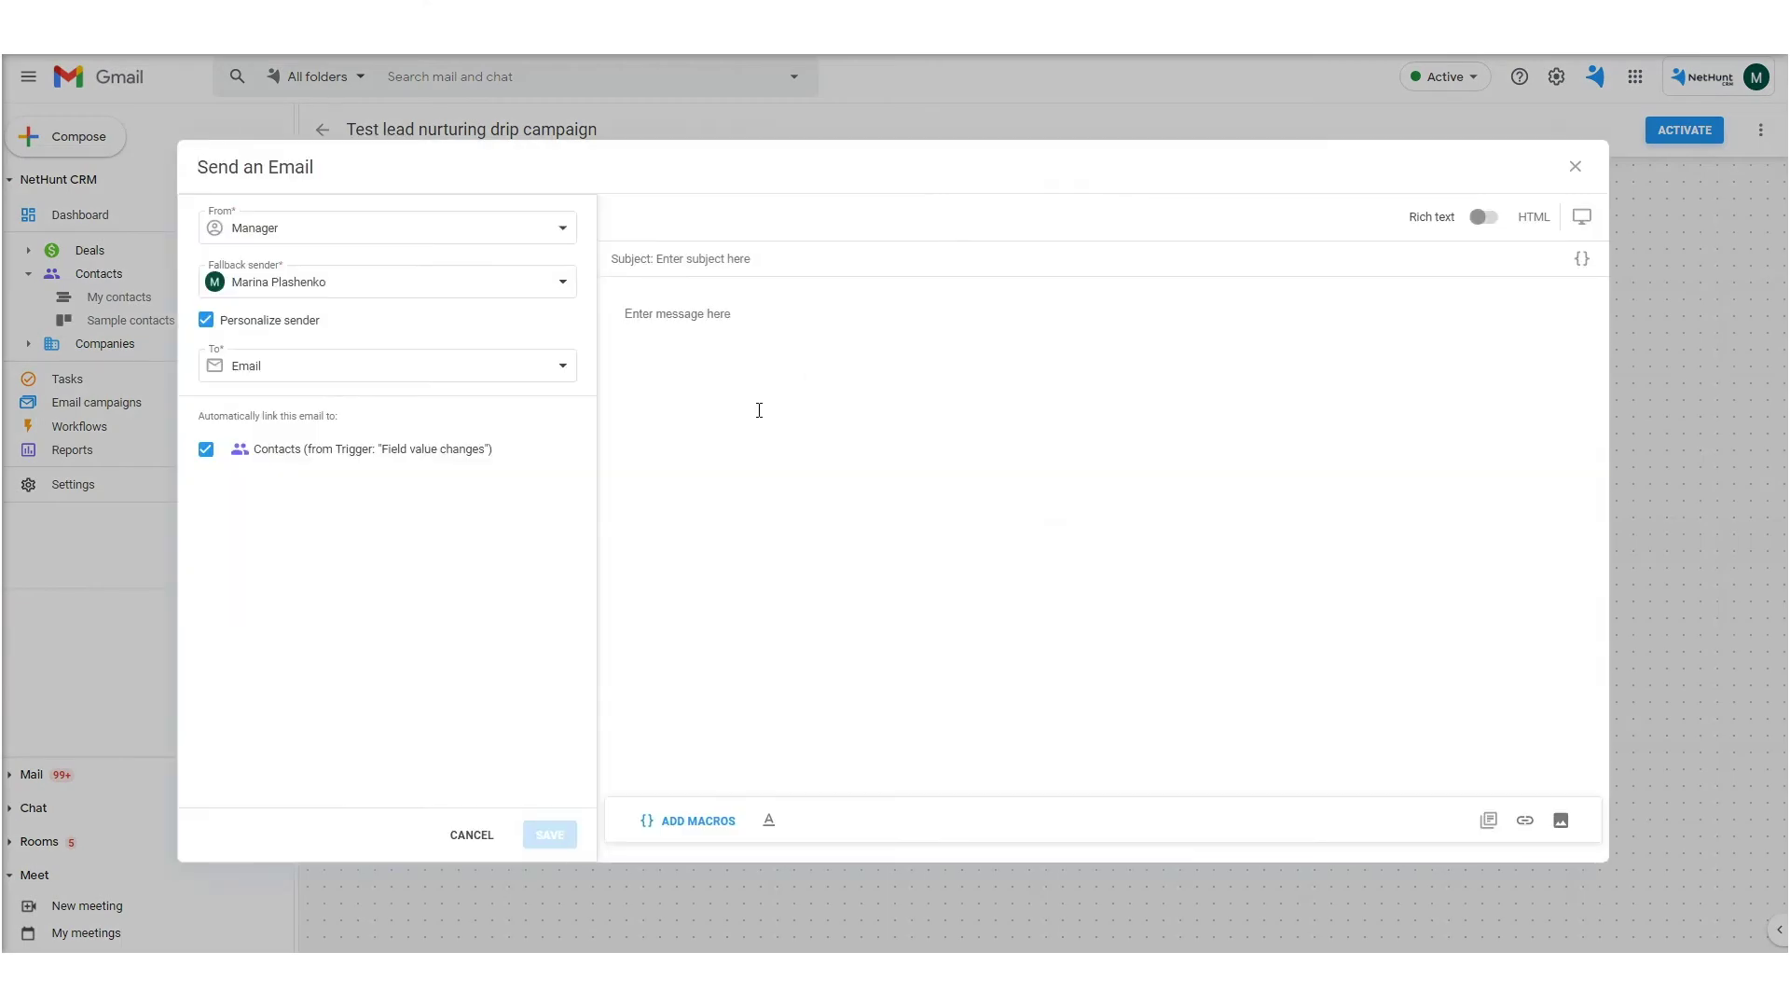
left_click(759, 410)
type("Hi,  This is test email #  Cheers, Maryna")
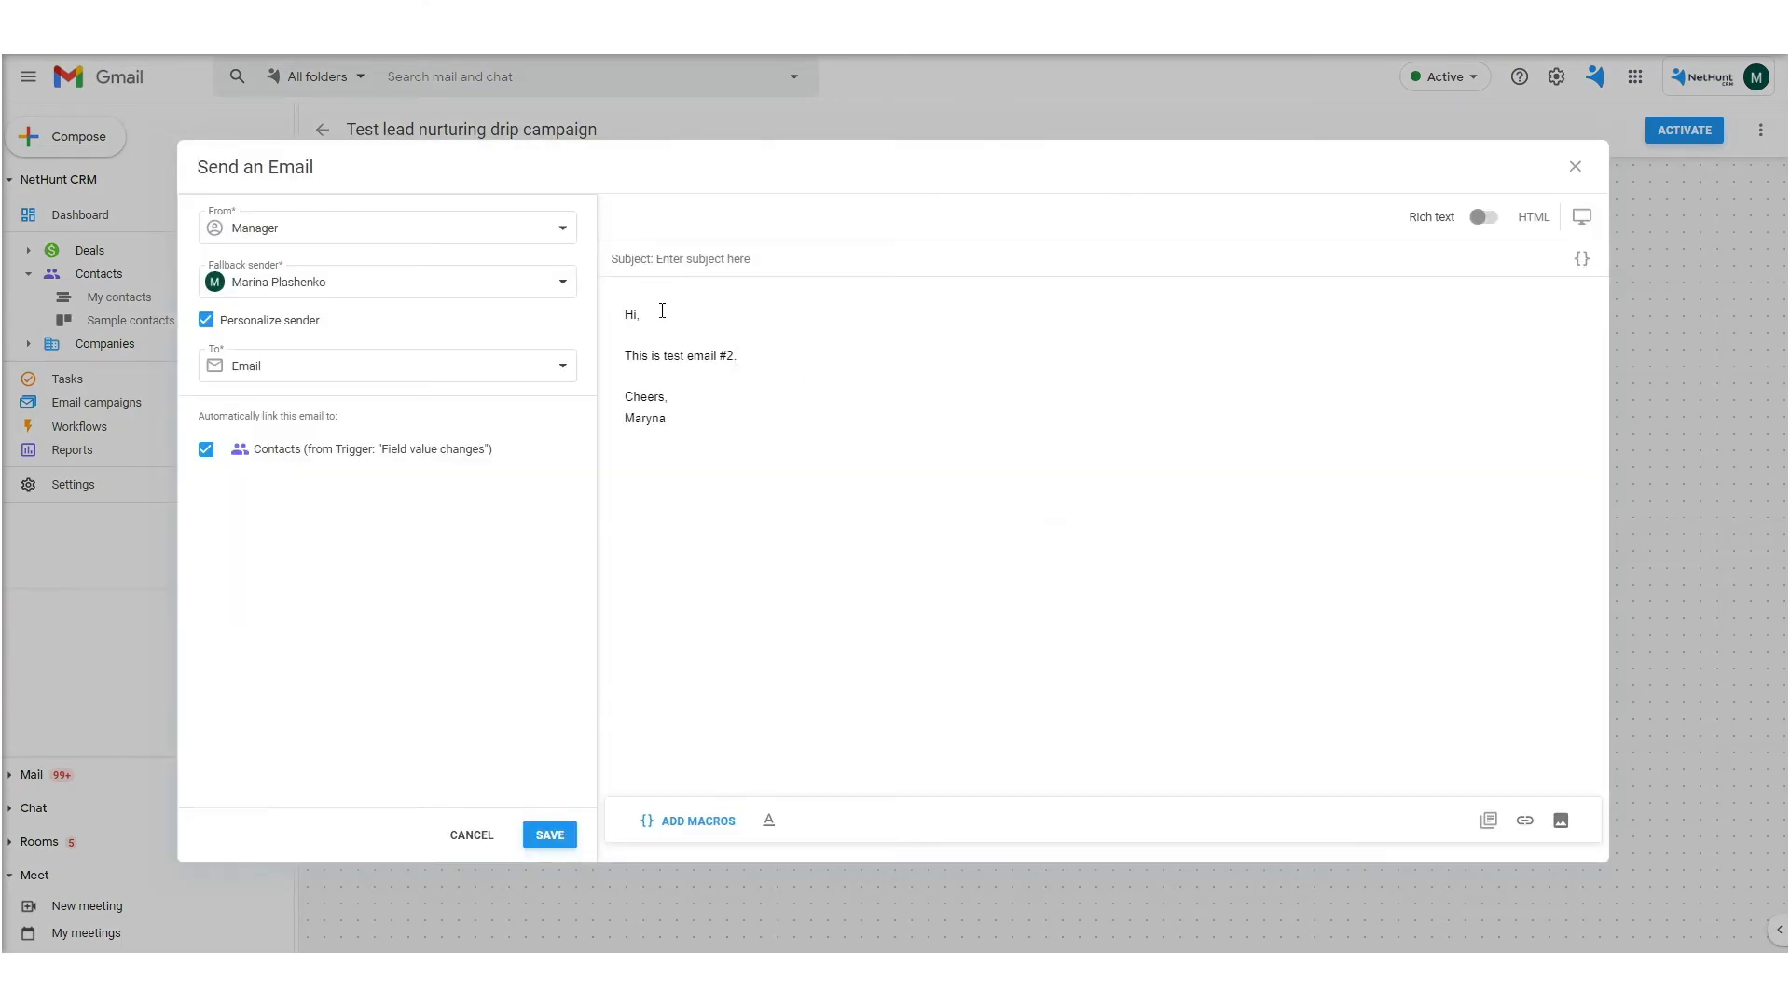
left_click(698, 821)
left_click(712, 667)
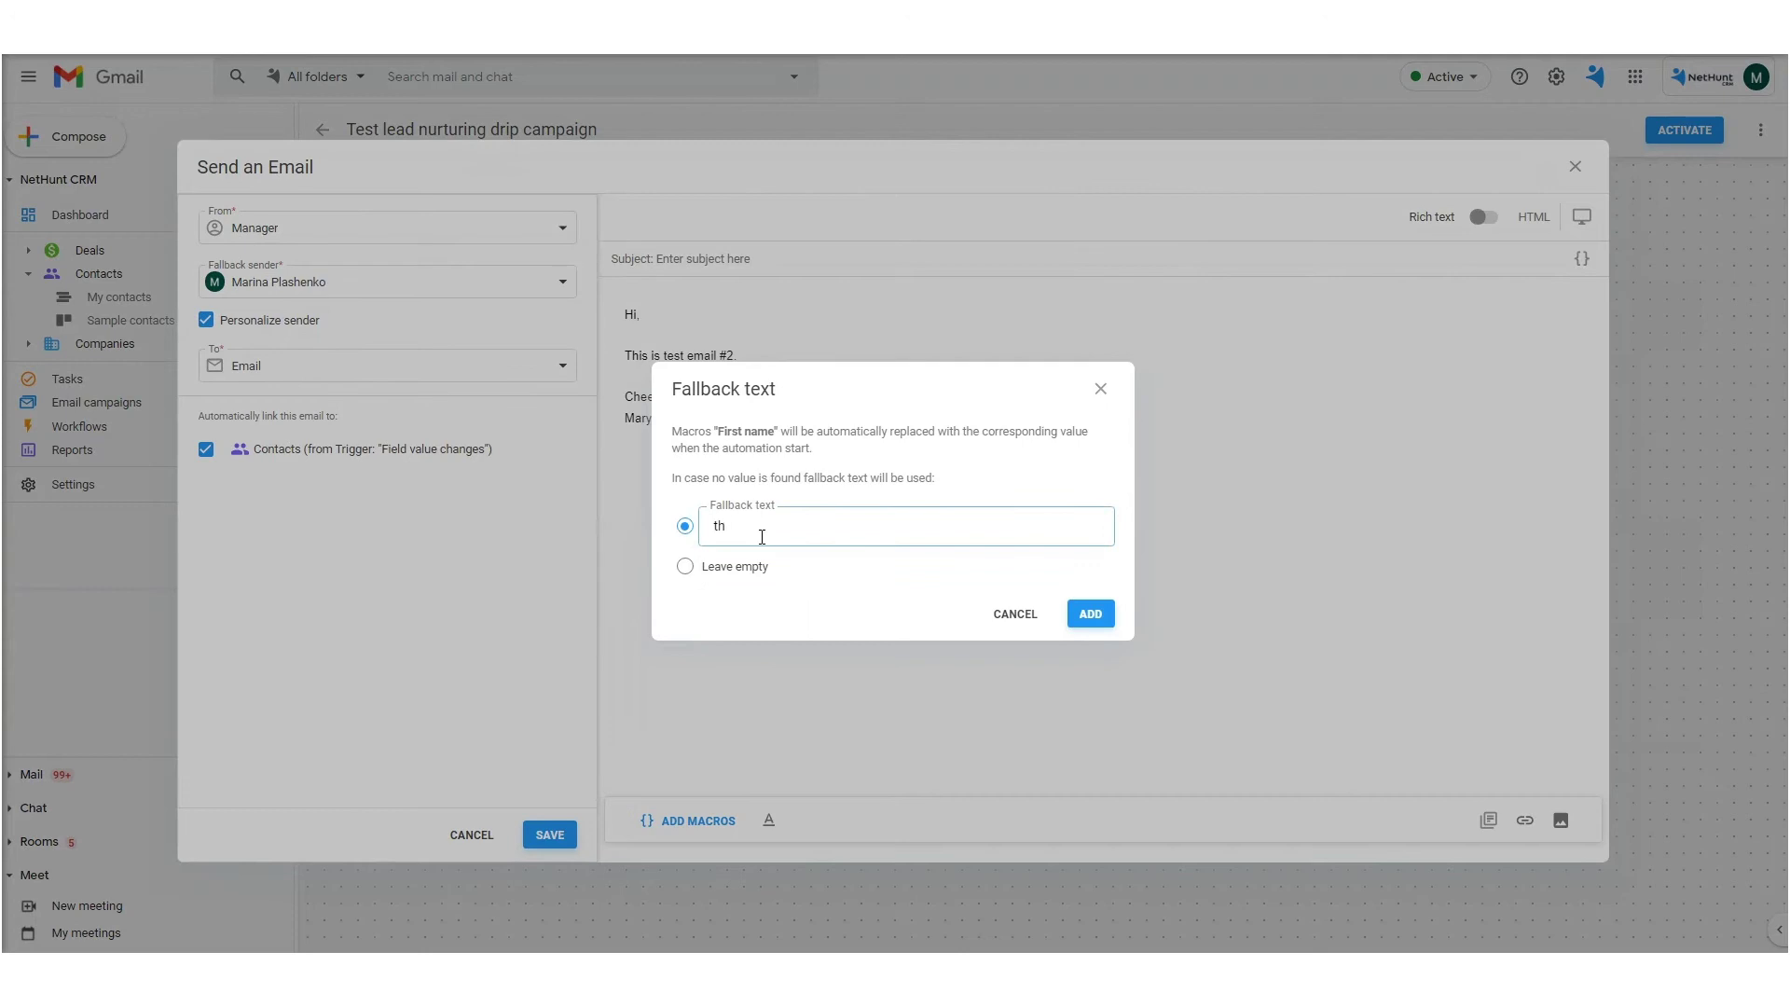
left_click(1090, 613)
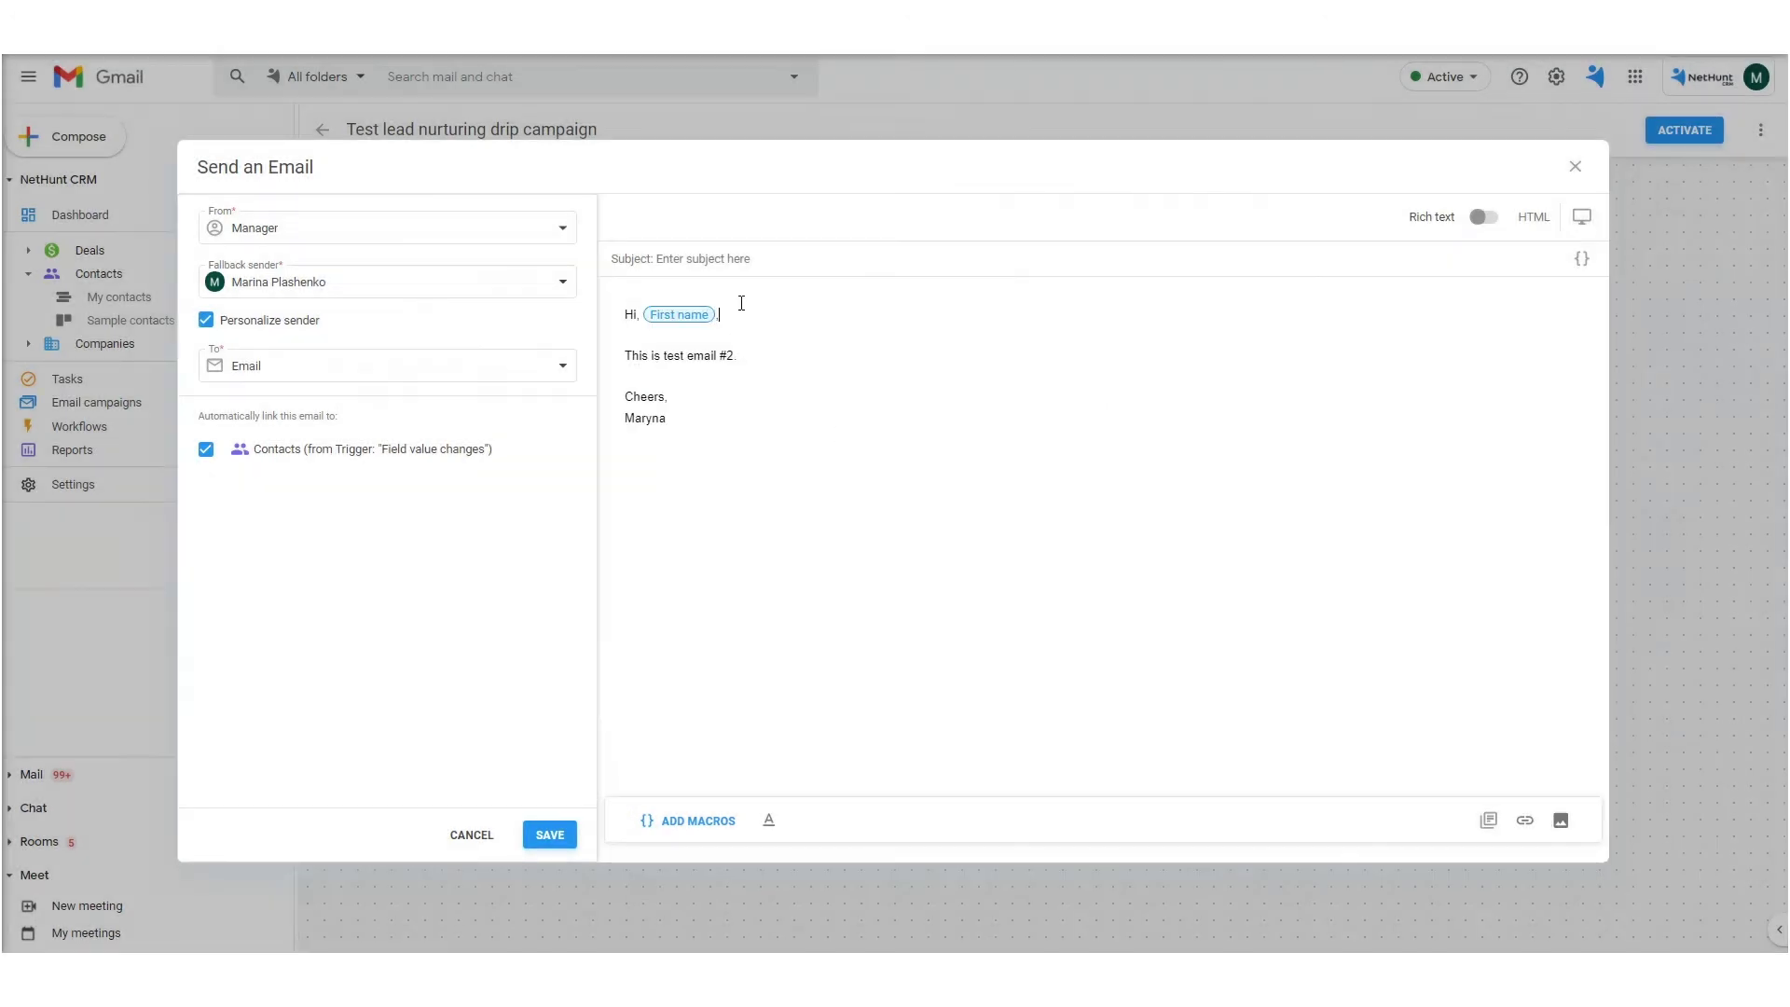
type("Test email #2.")
left_click(553, 837)
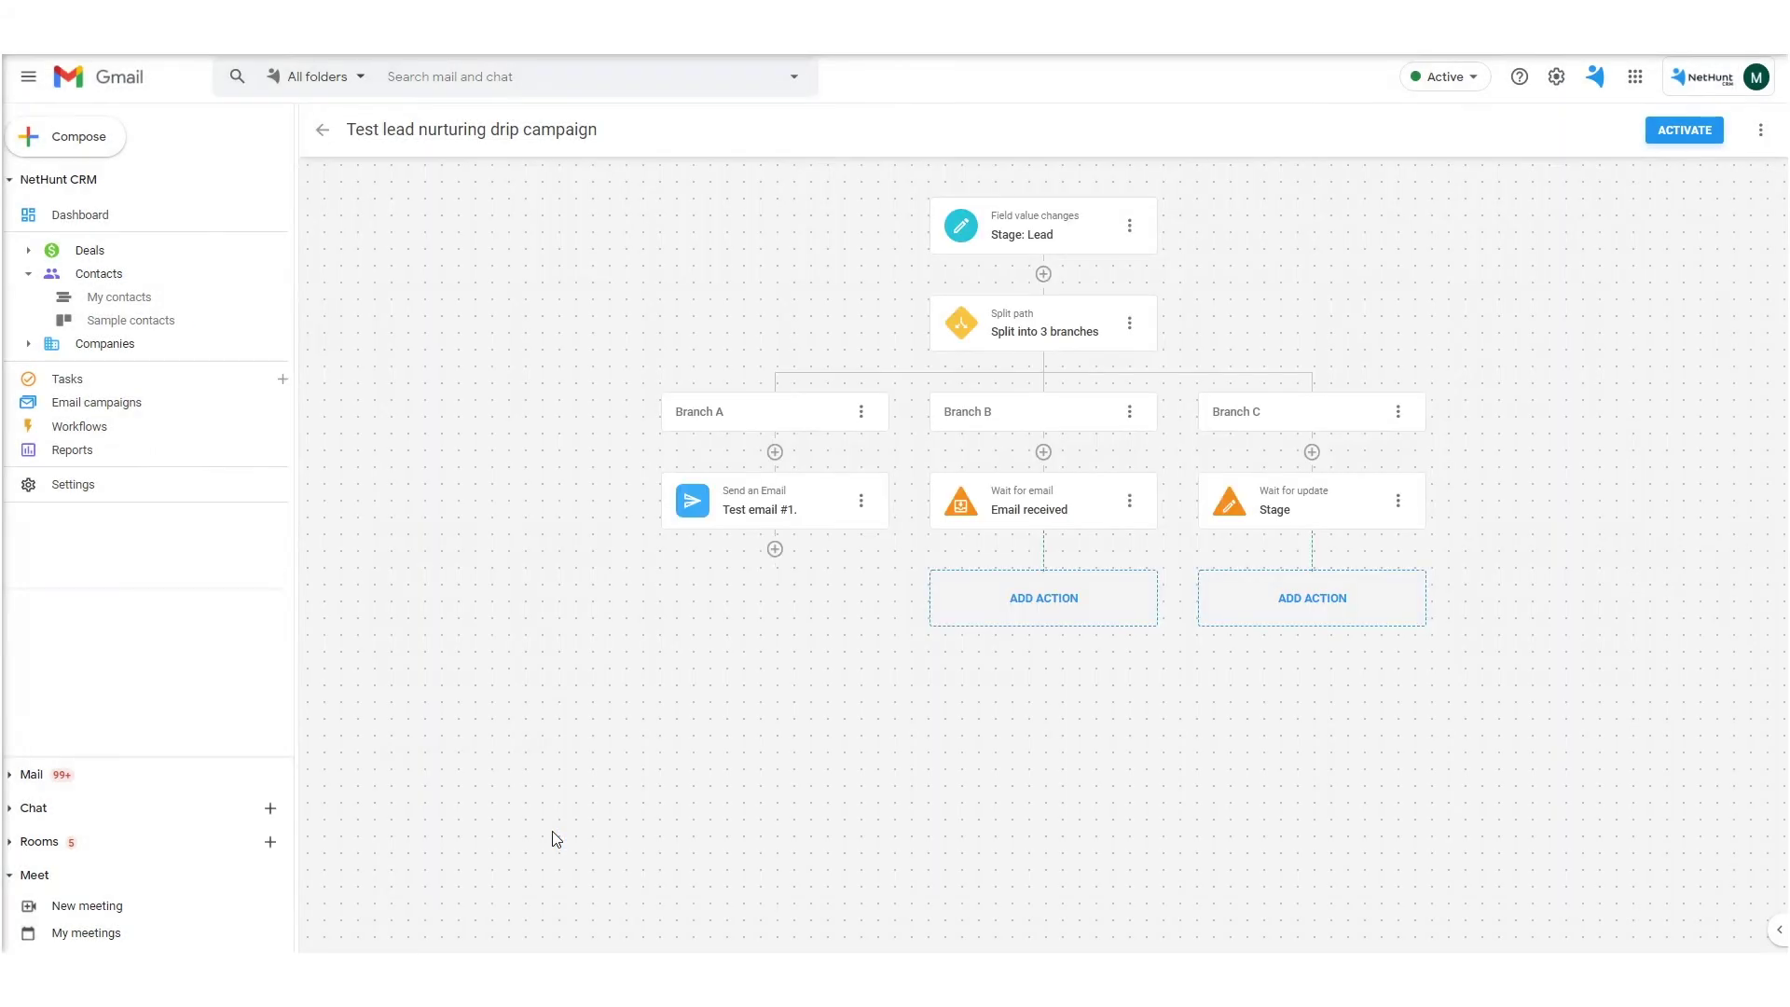
Add Test email #3 below Test email #2 with the pasted body and a First name greeting
left_click(772, 650)
left_click(783, 373)
left_click(779, 490)
type("Hi,  This is test email #  Cheers, Maryna")
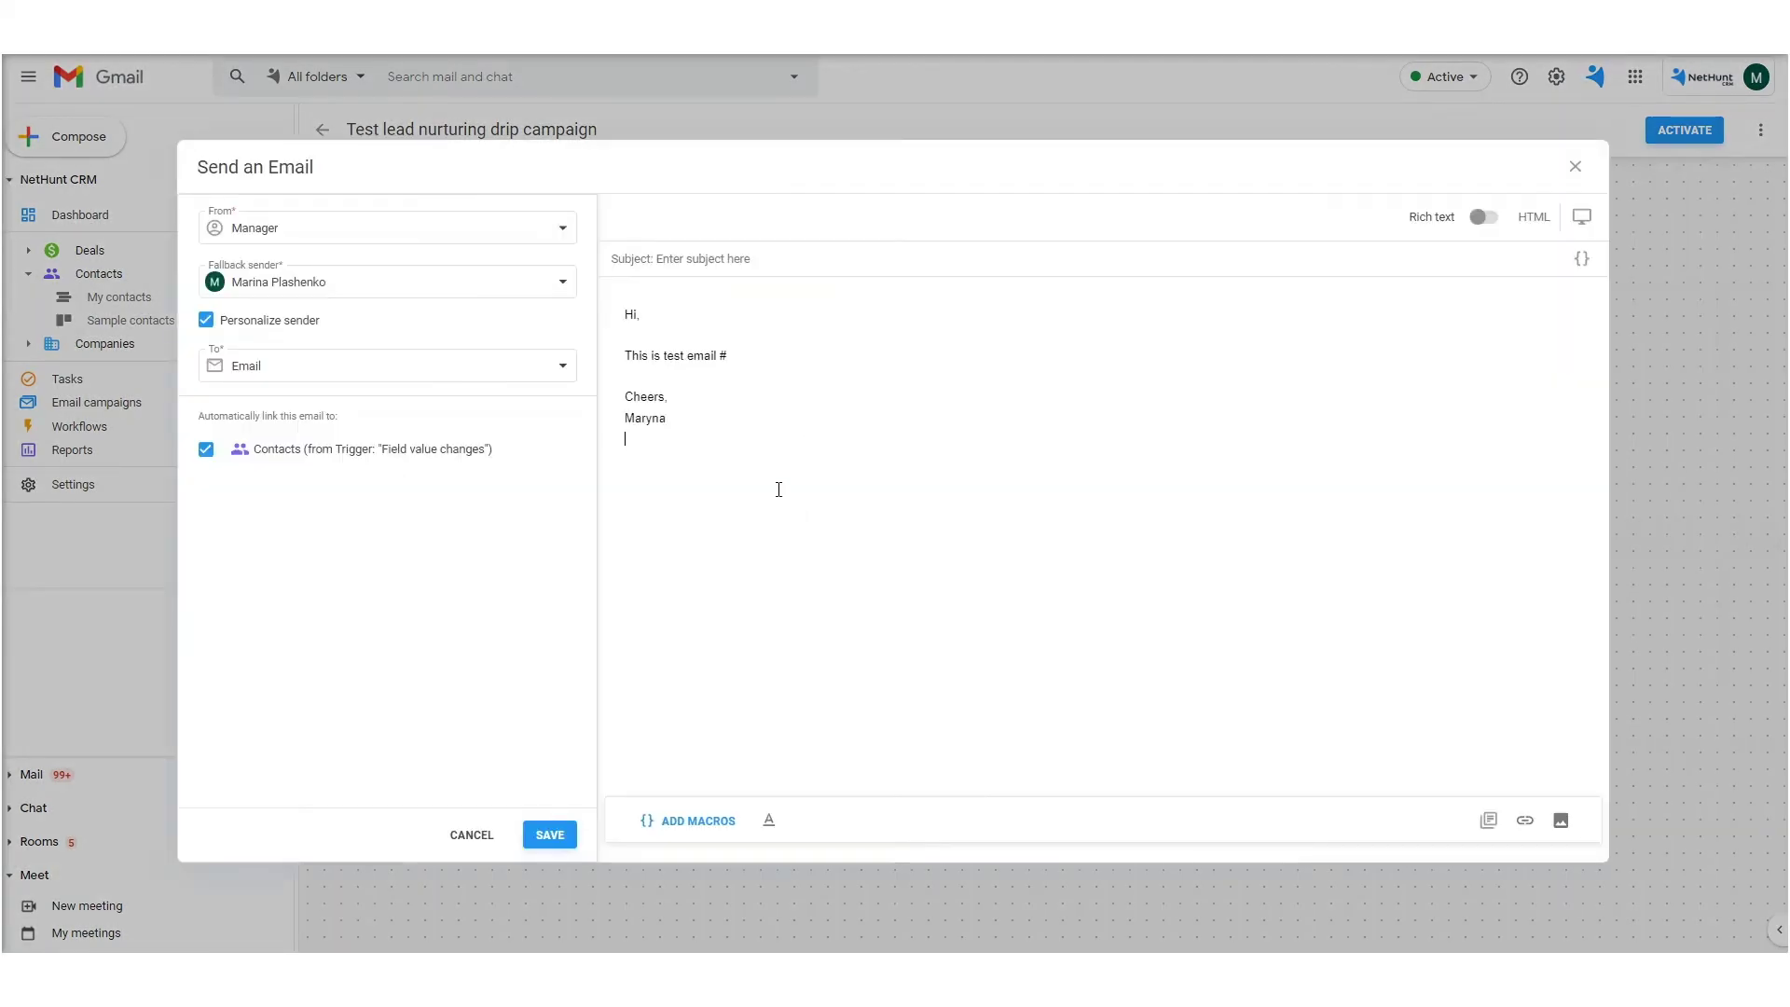
left_click(690, 817)
left_click(711, 724)
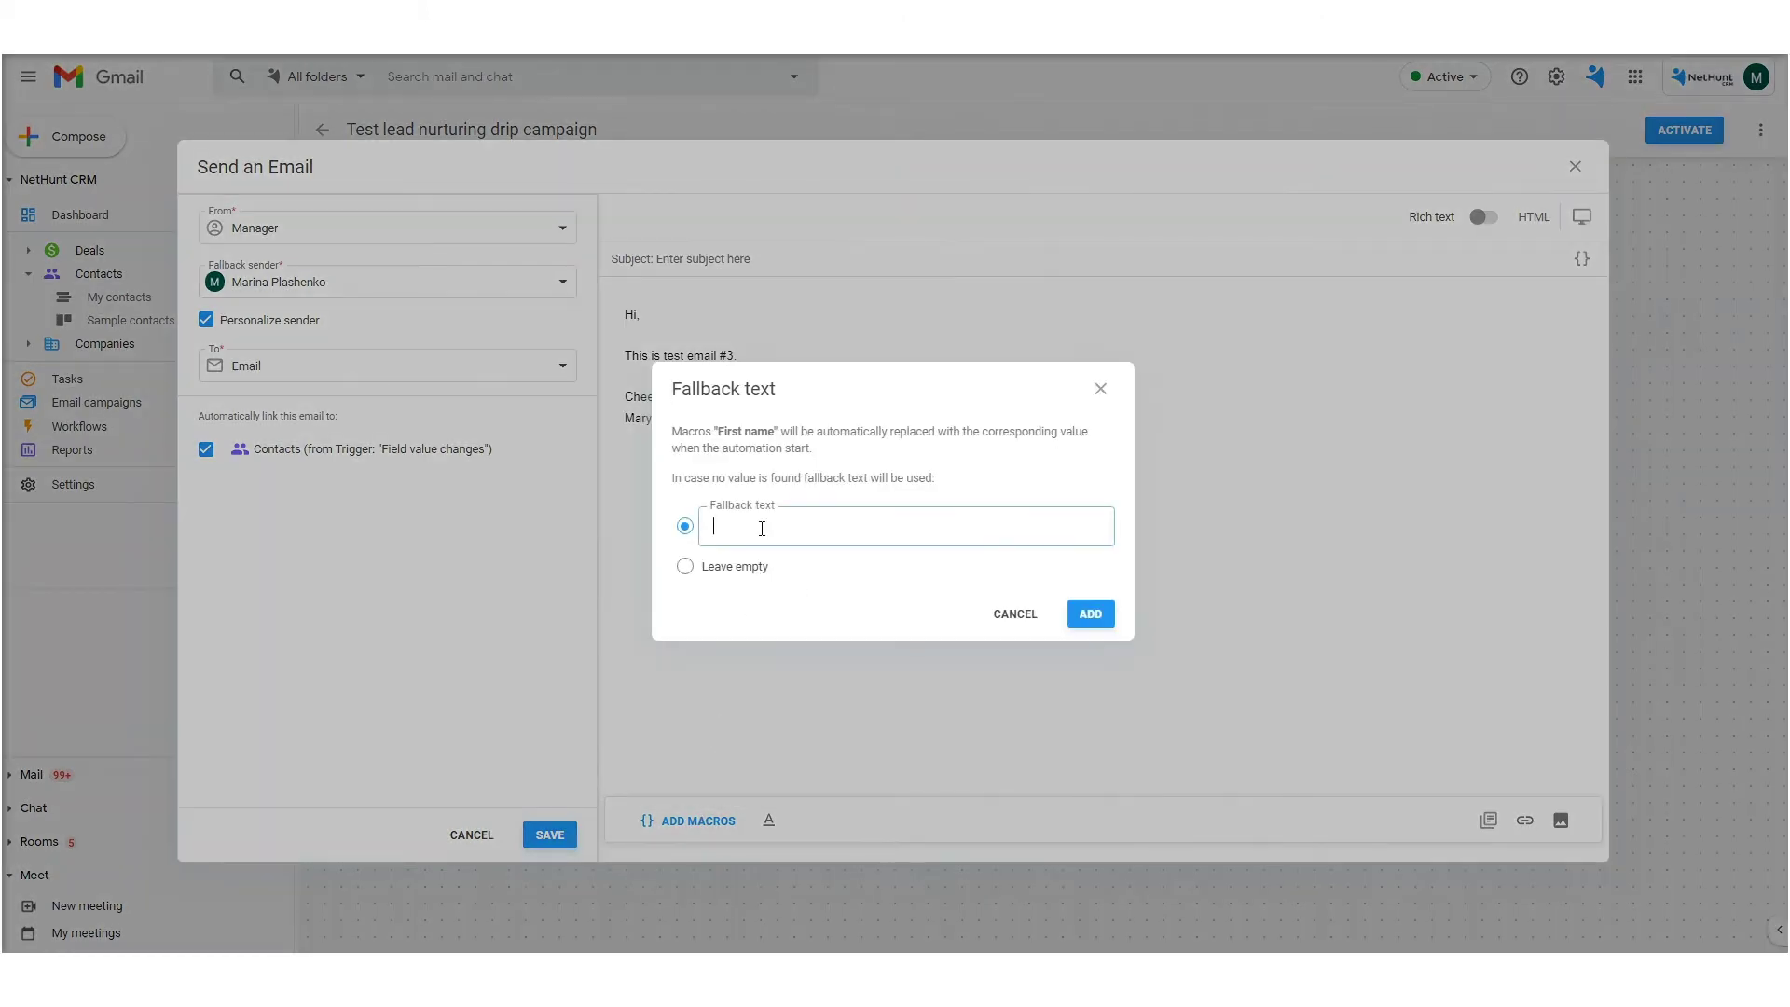
left_click(1017, 616)
type("Test email #3.")
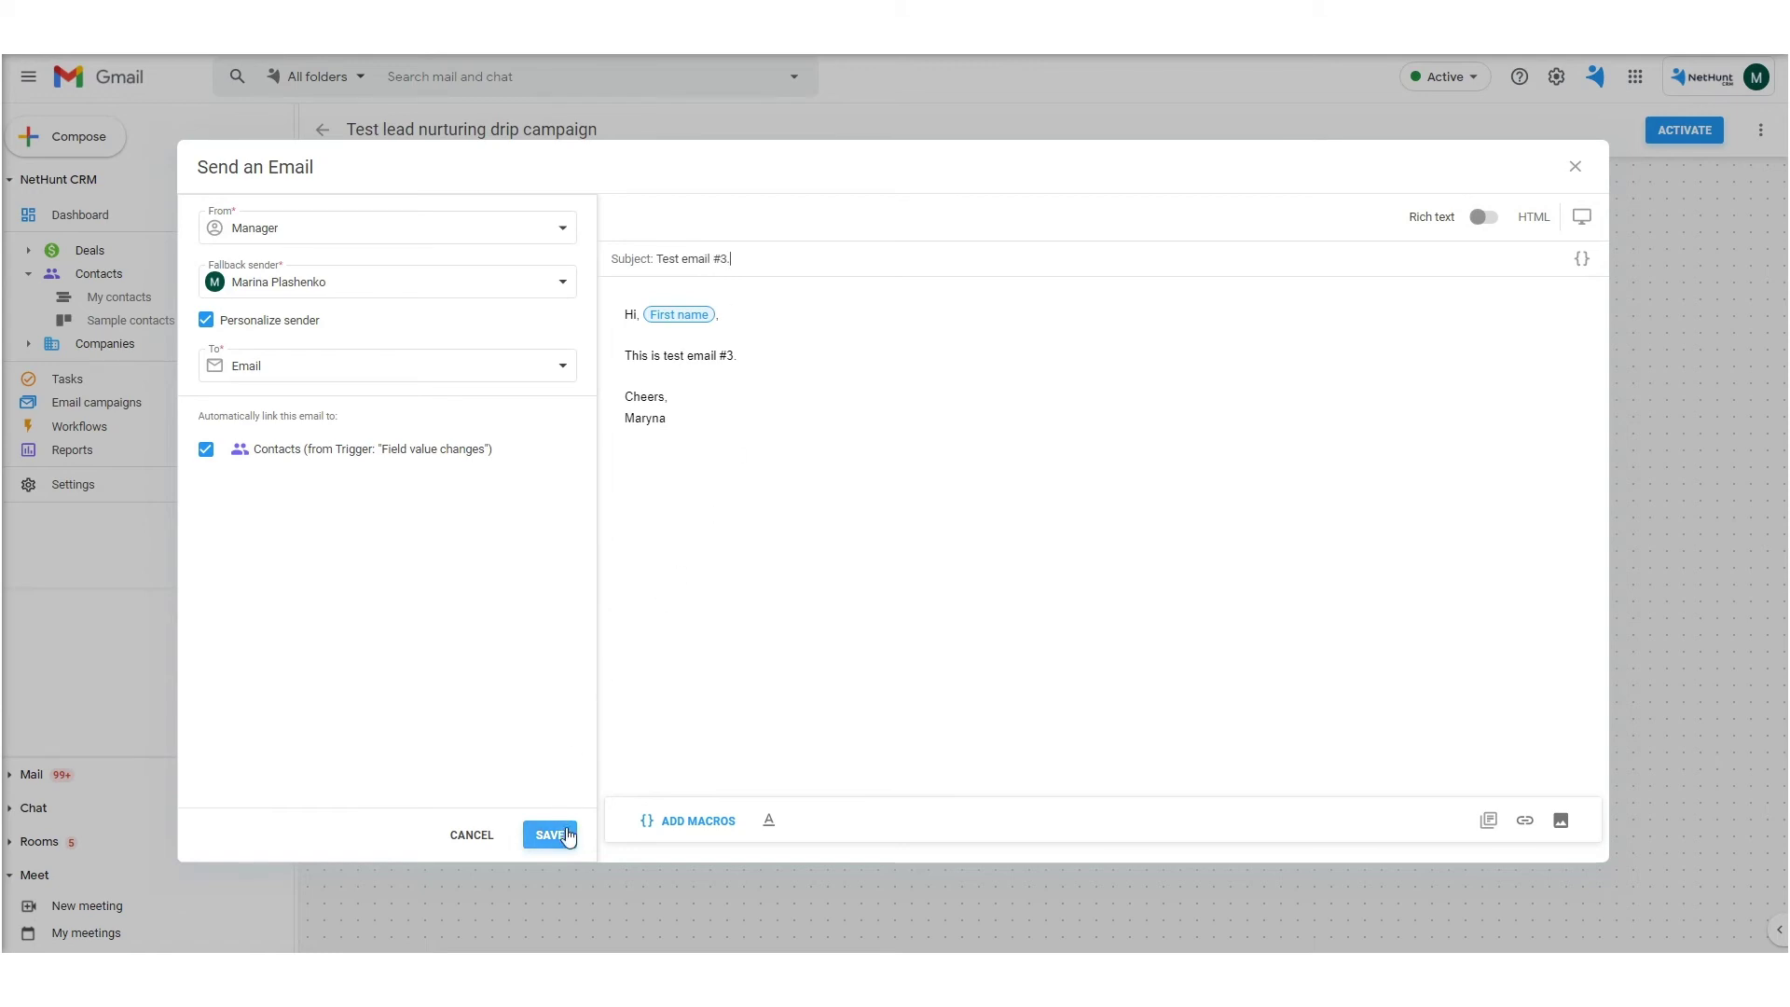
left_click(550, 834)
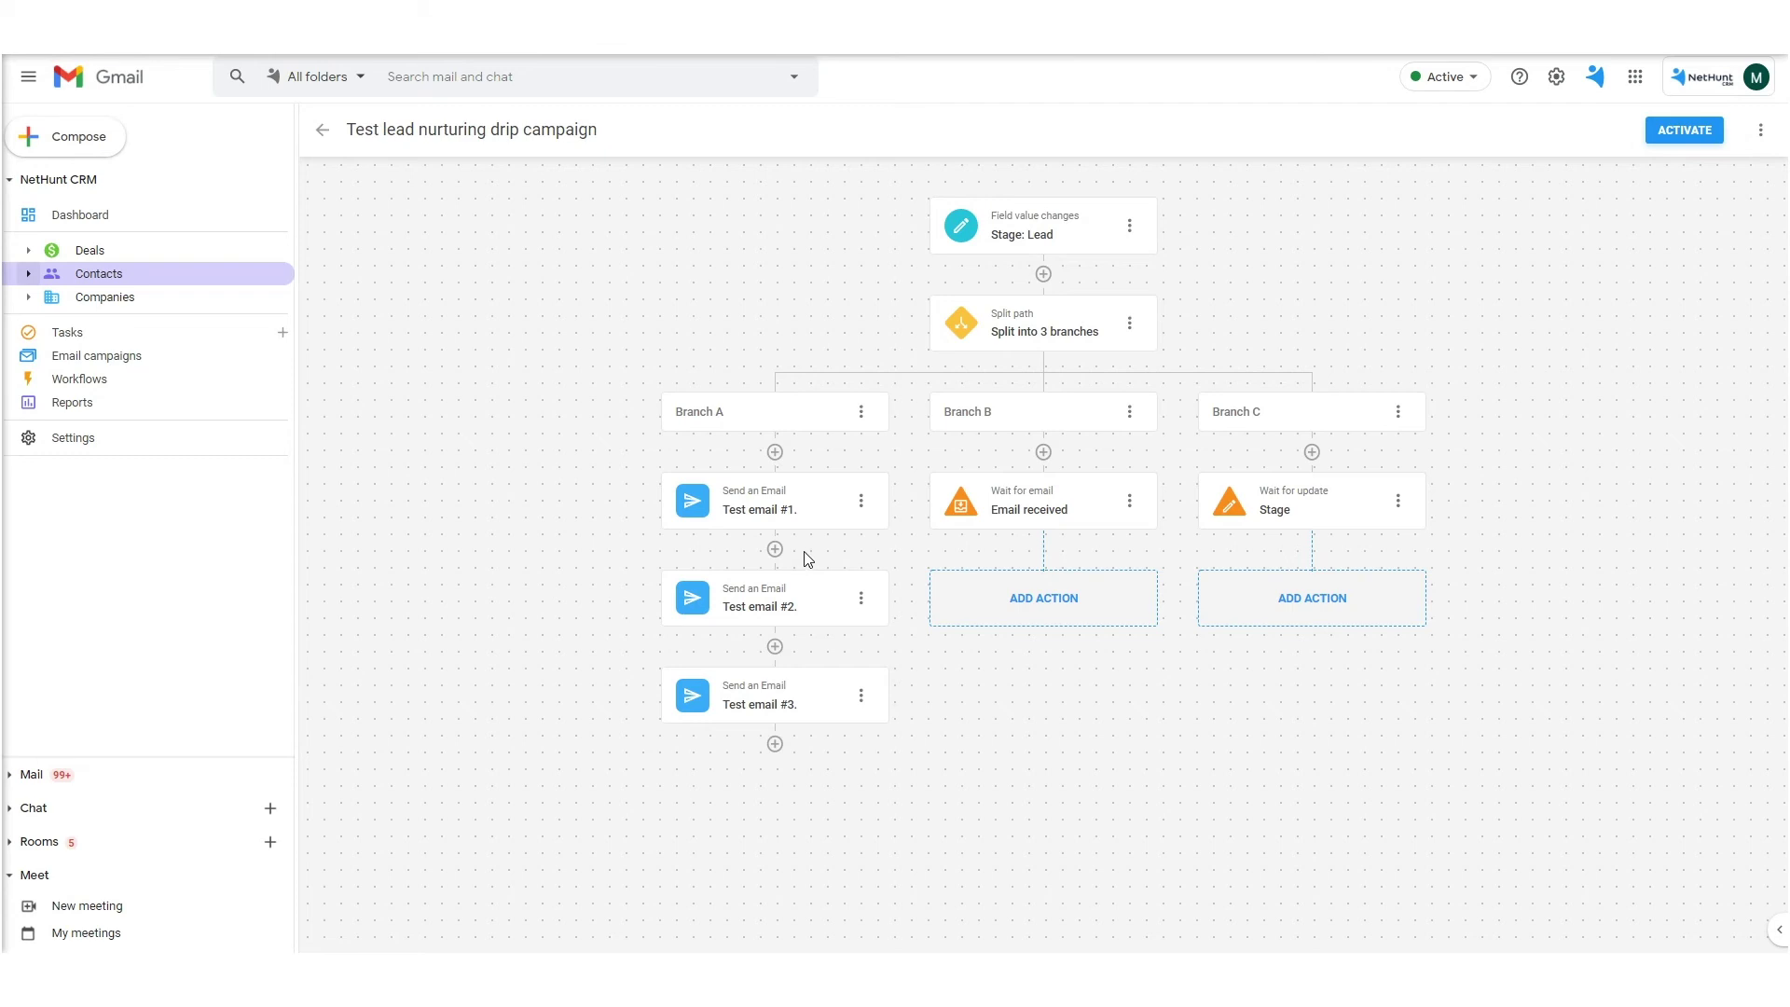
Insert a 1-minute Wait for step between emails #1 and #2, and between #2 and #3
left_click(775, 549)
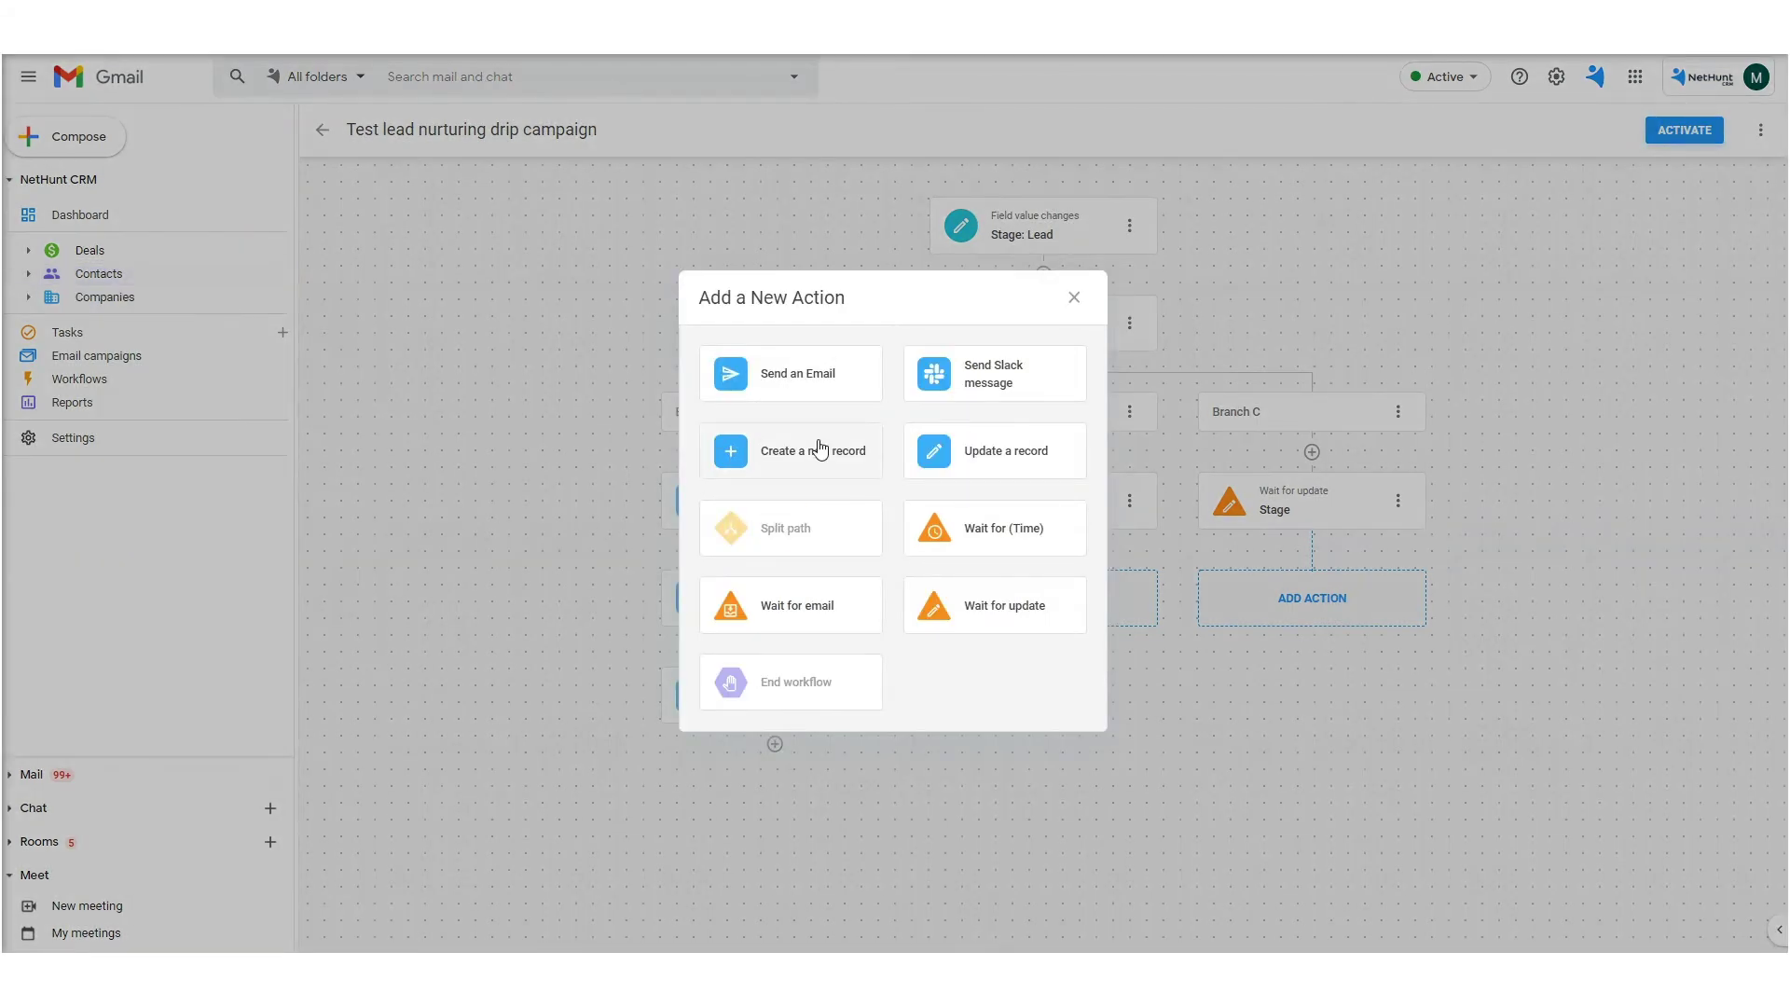
left_click(980, 535)
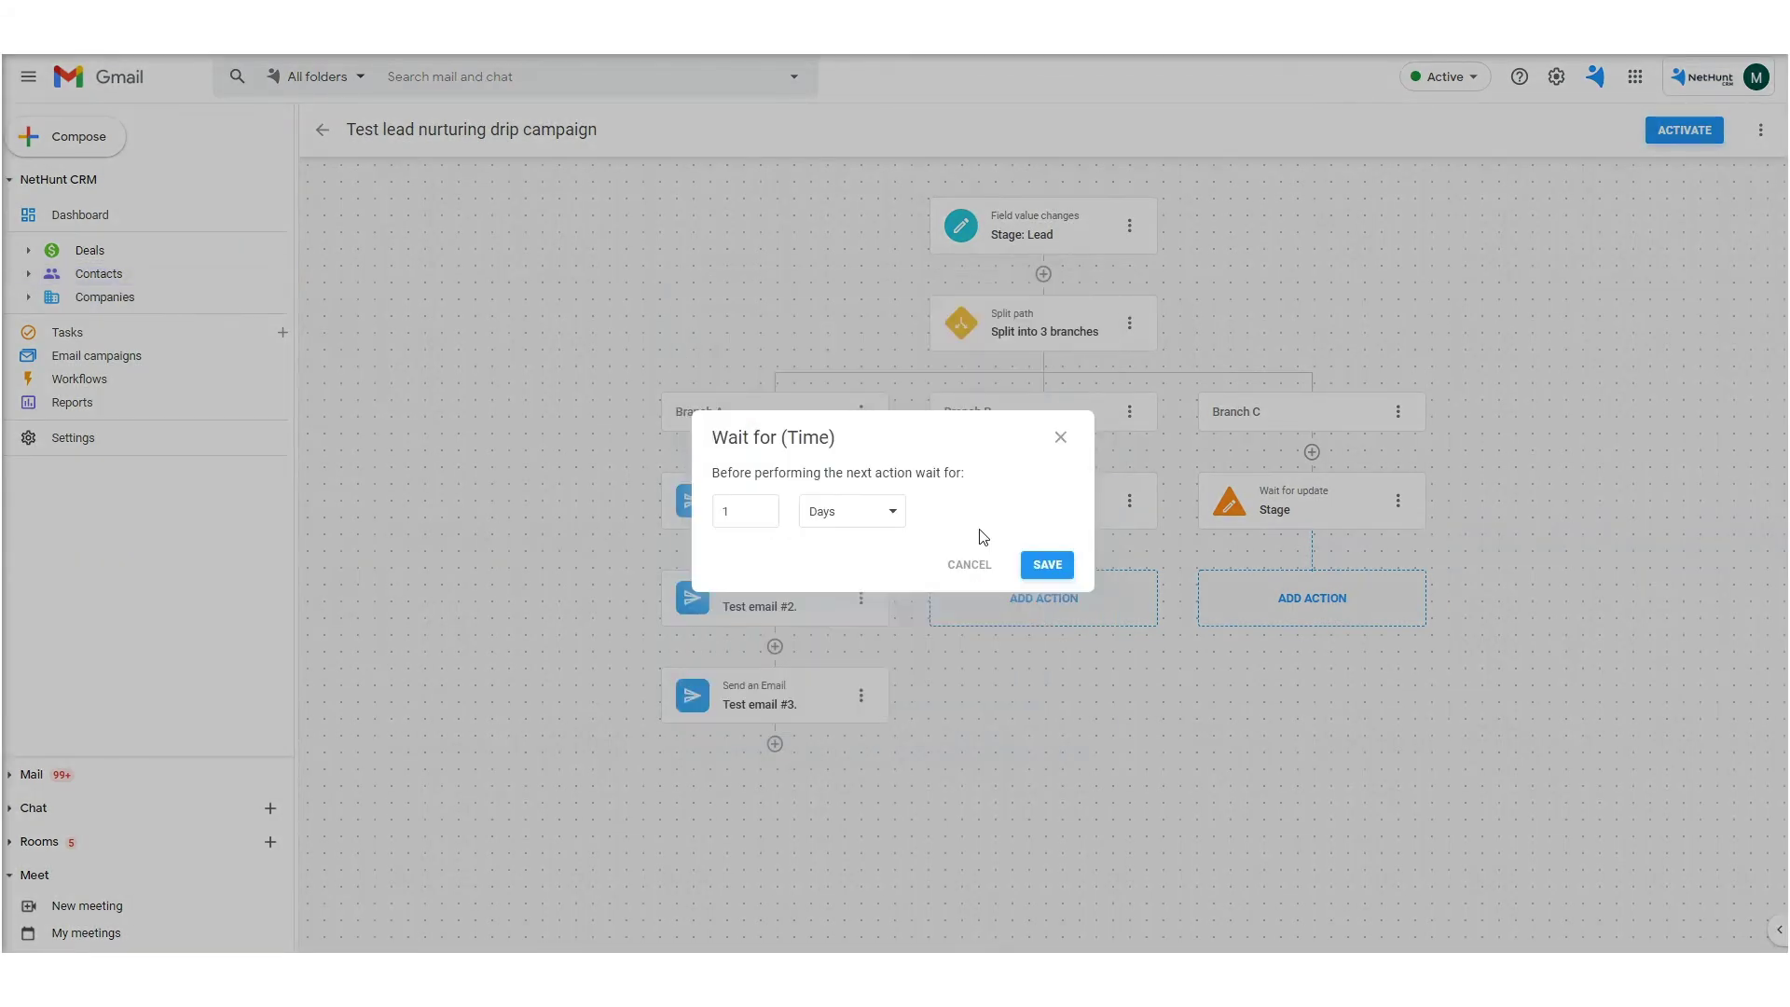
left_click(893, 513)
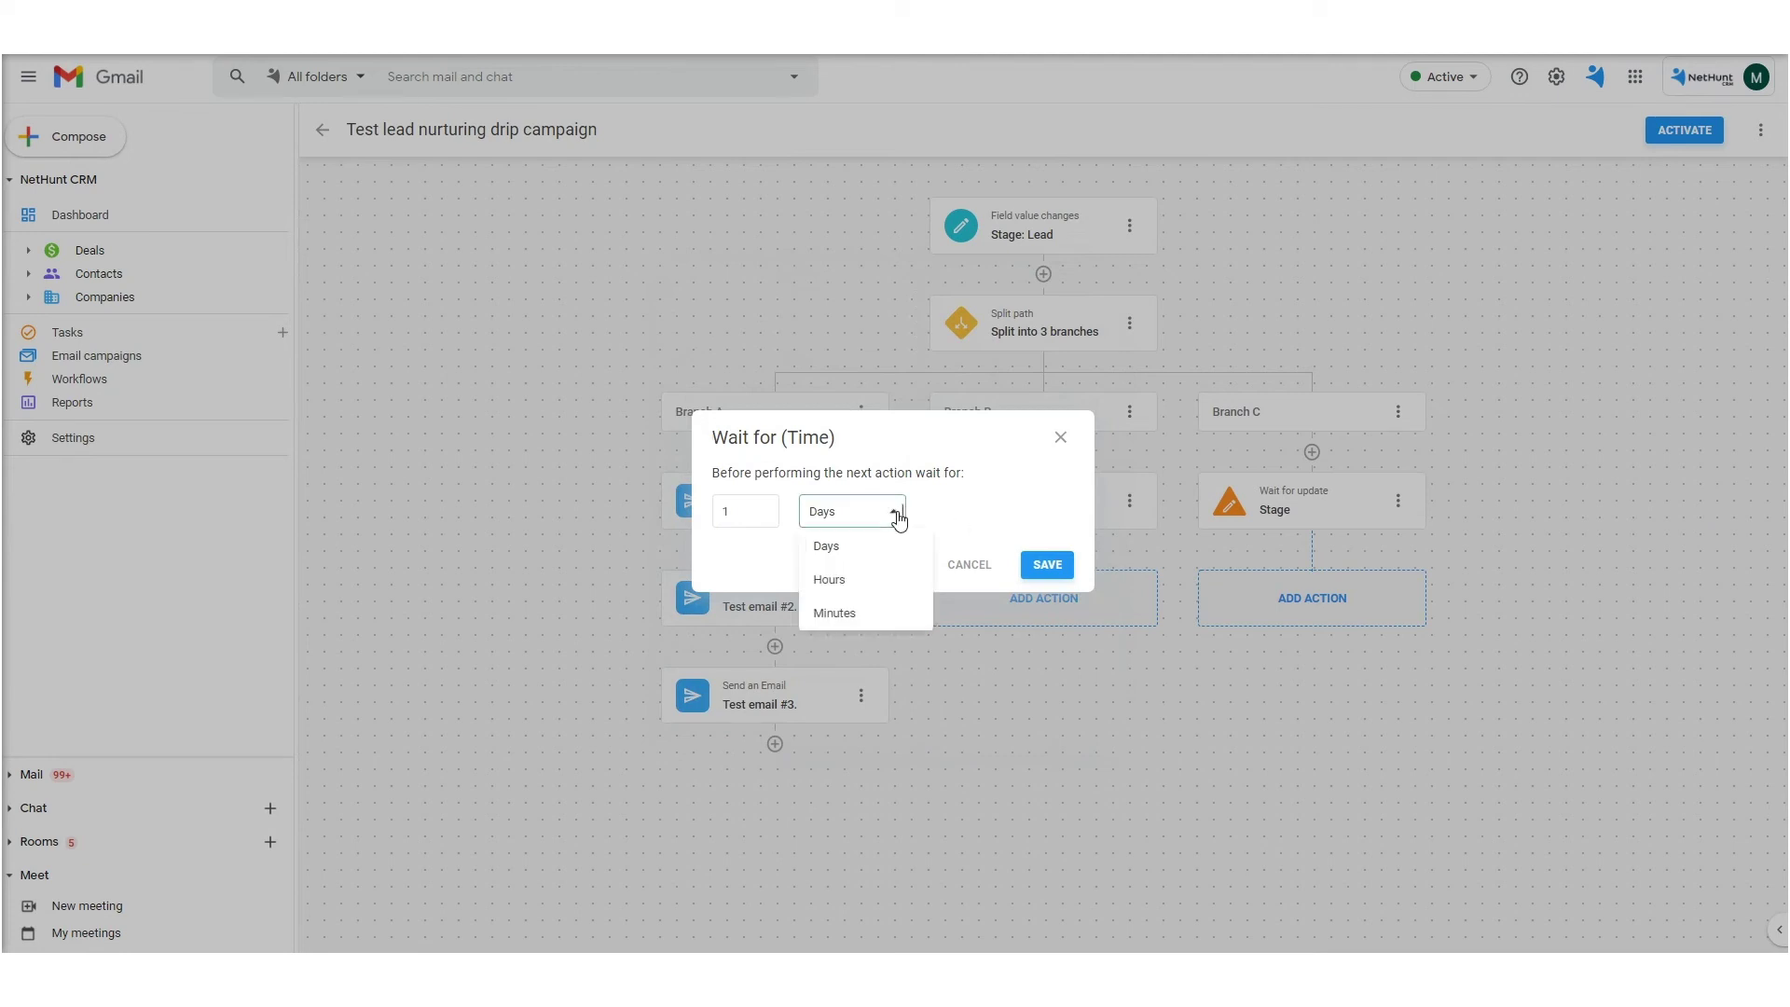
left_click(859, 614)
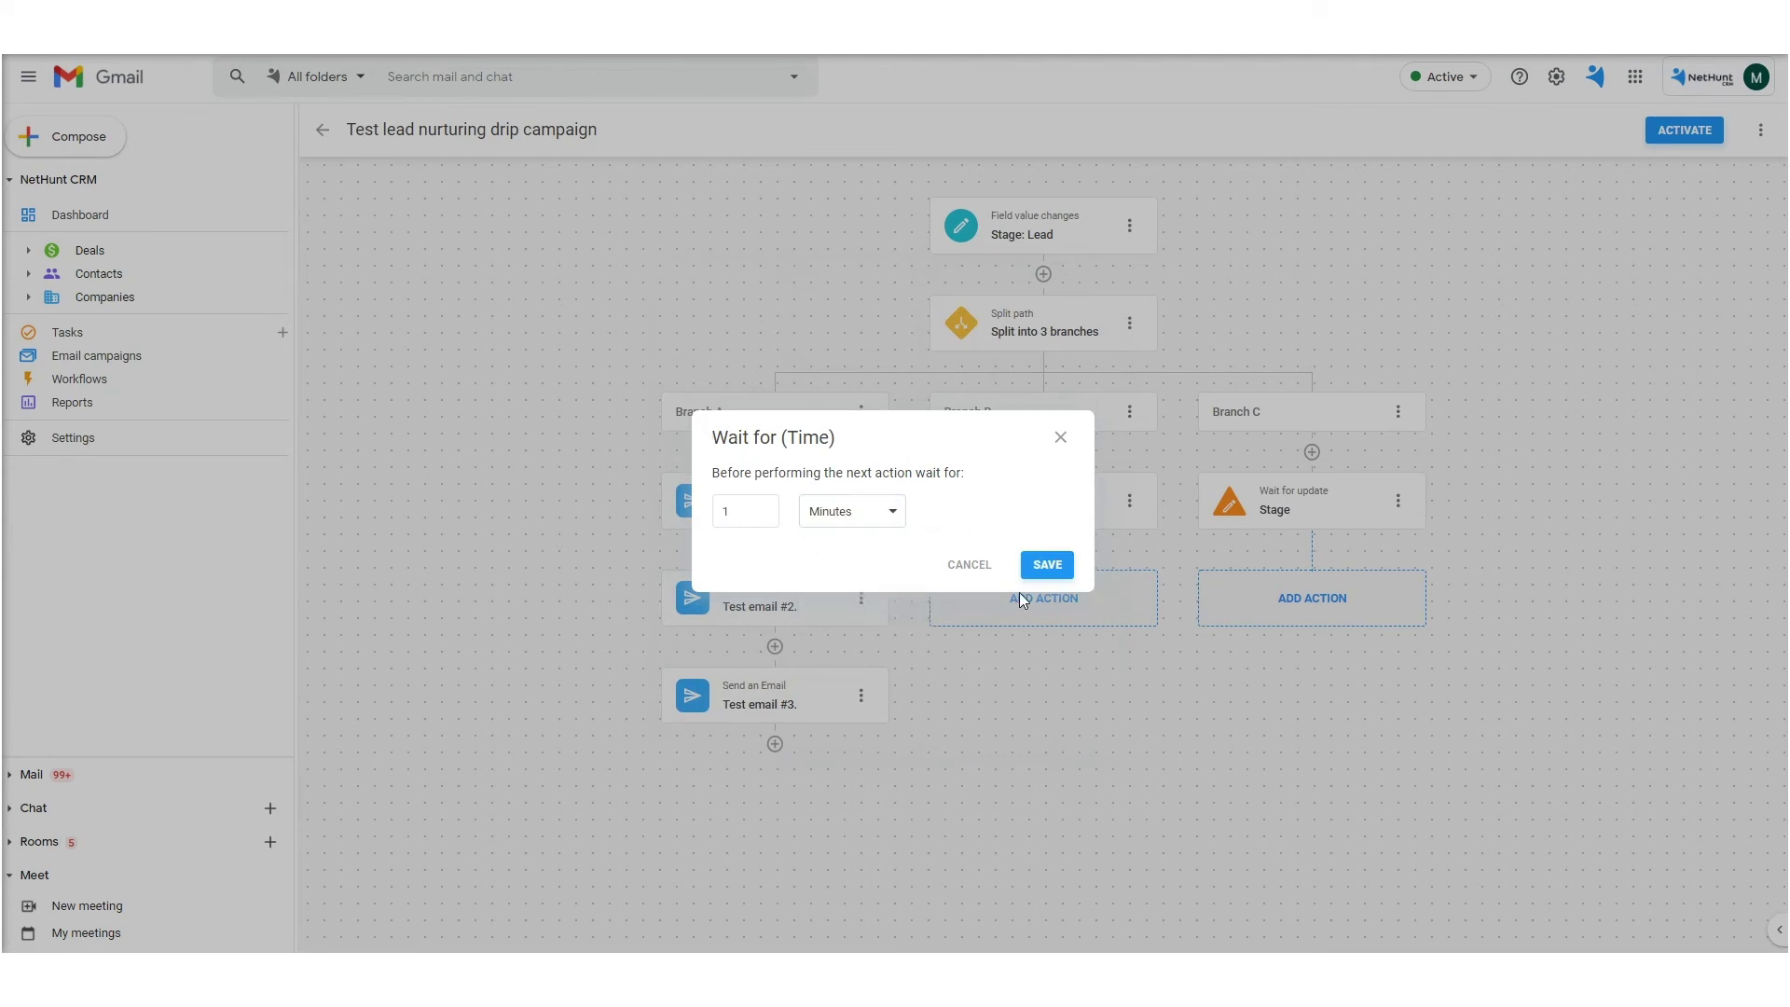
left_click(1047, 566)
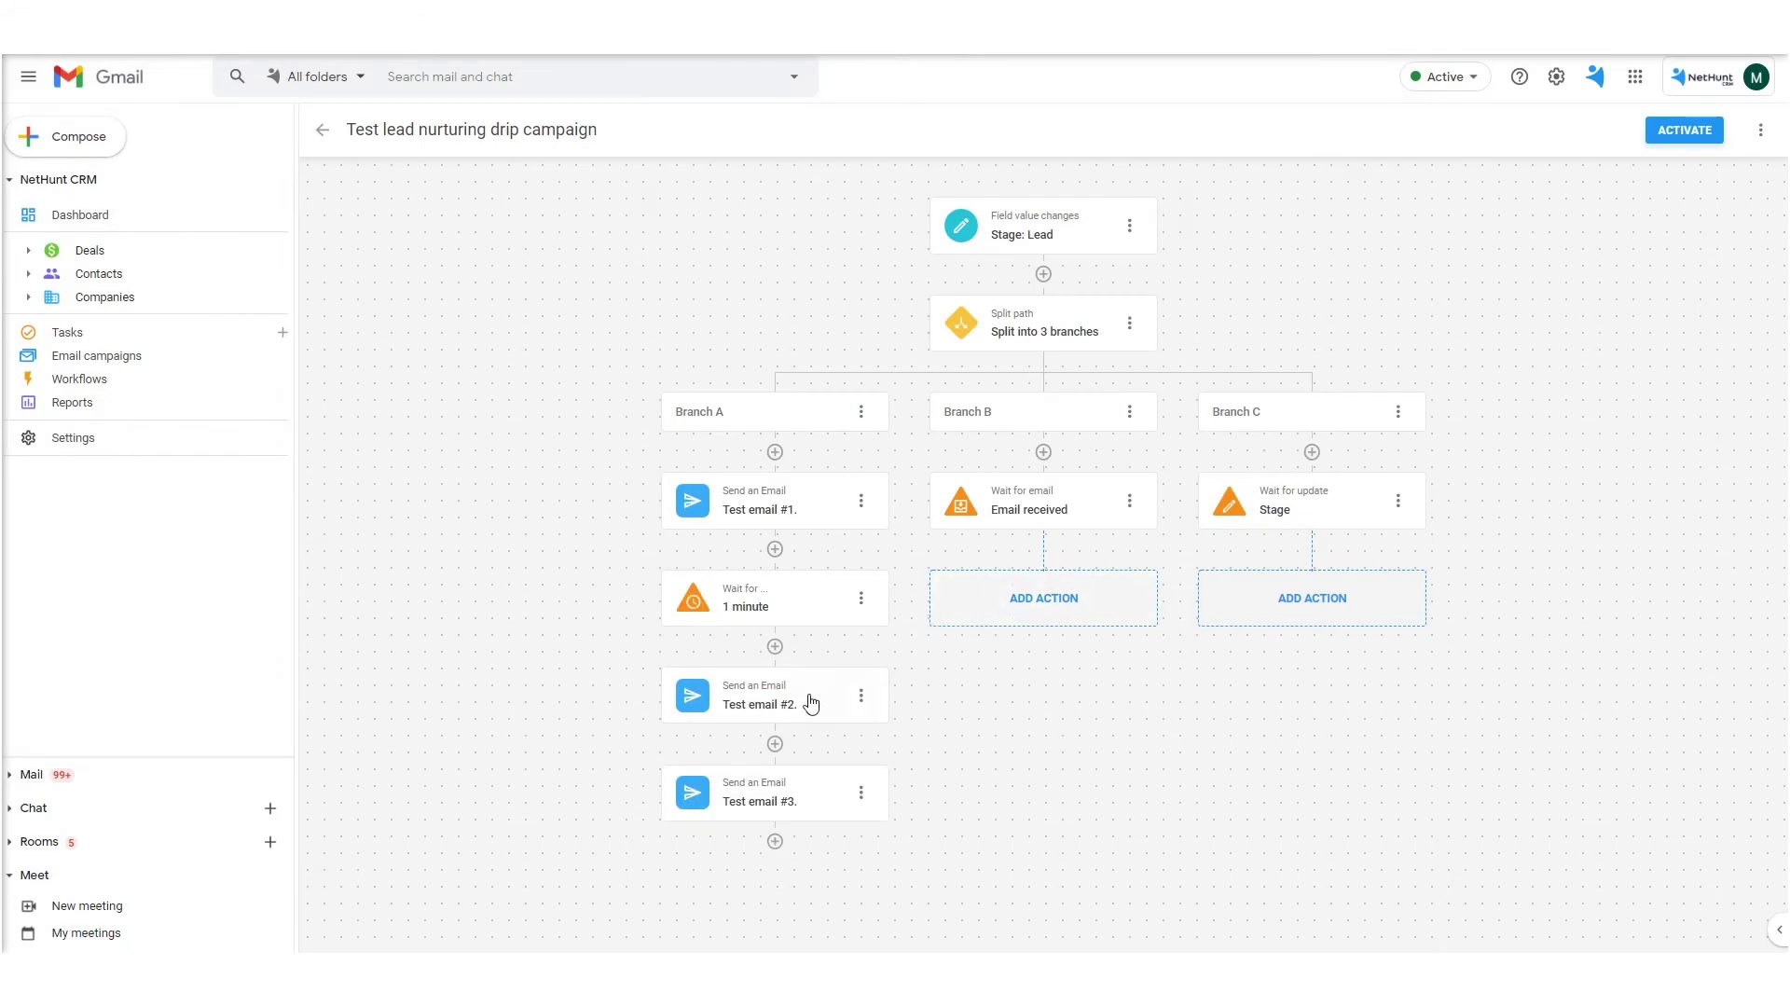
left_click(775, 743)
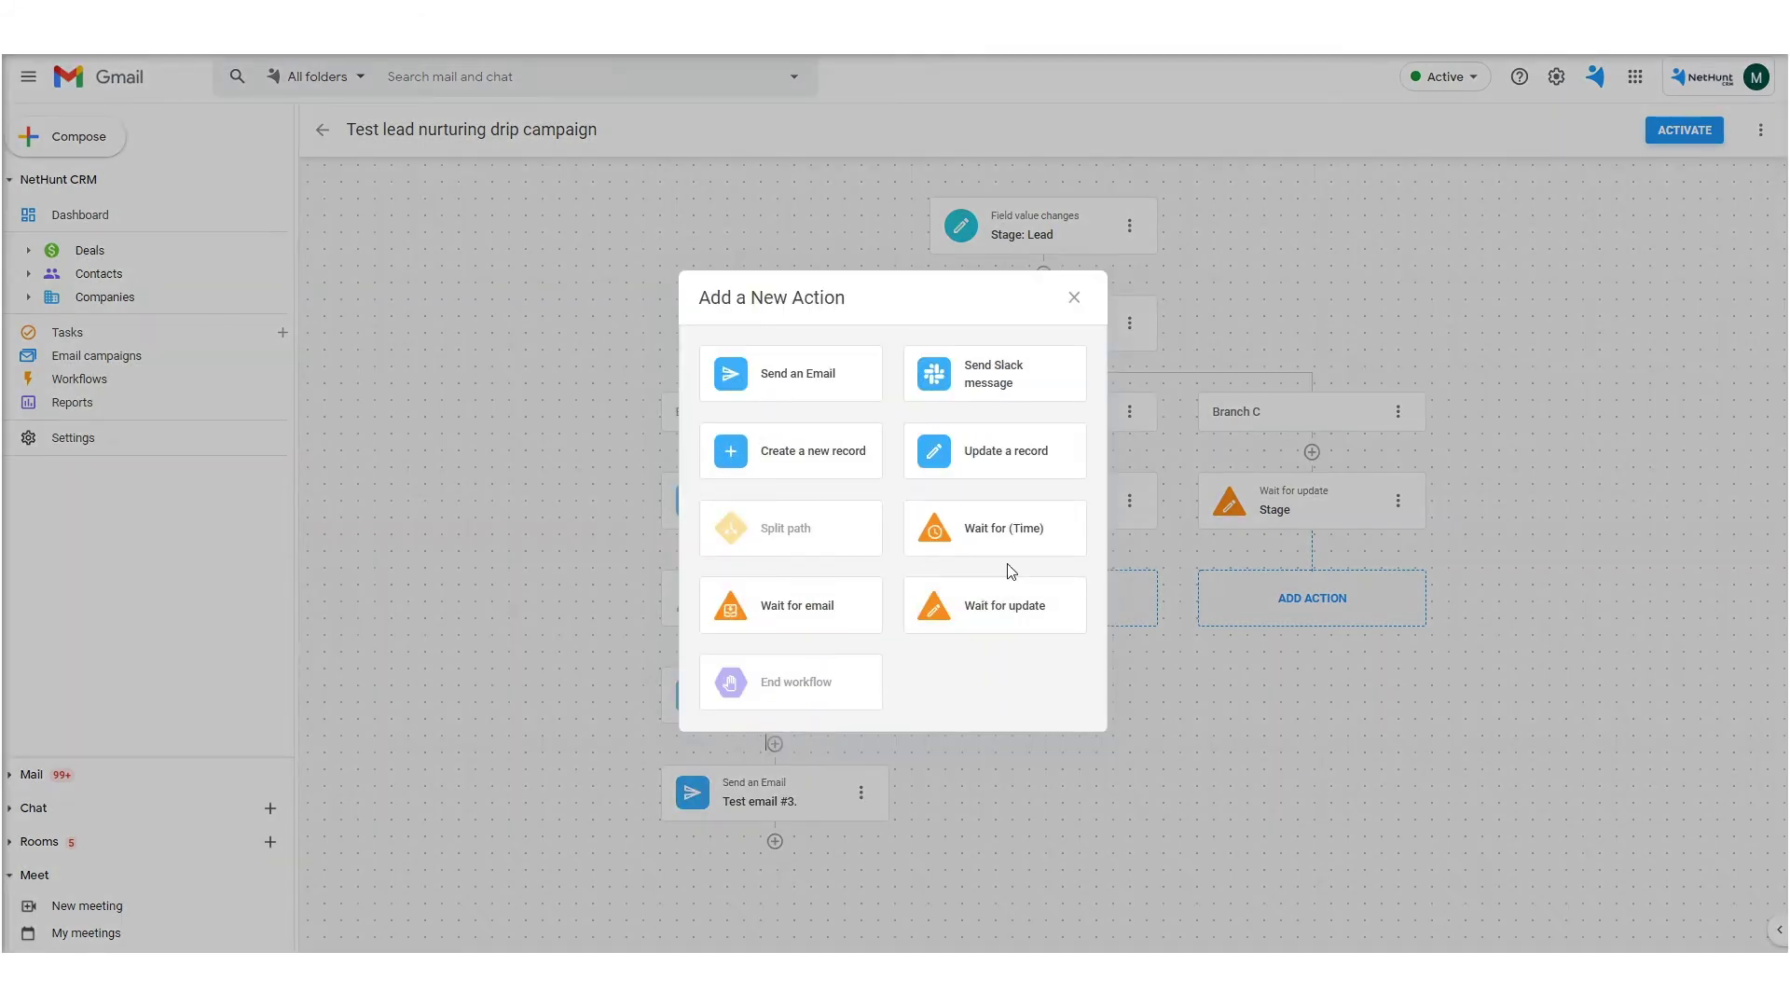
left_click(1007, 536)
left_click(887, 512)
left_click(865, 612)
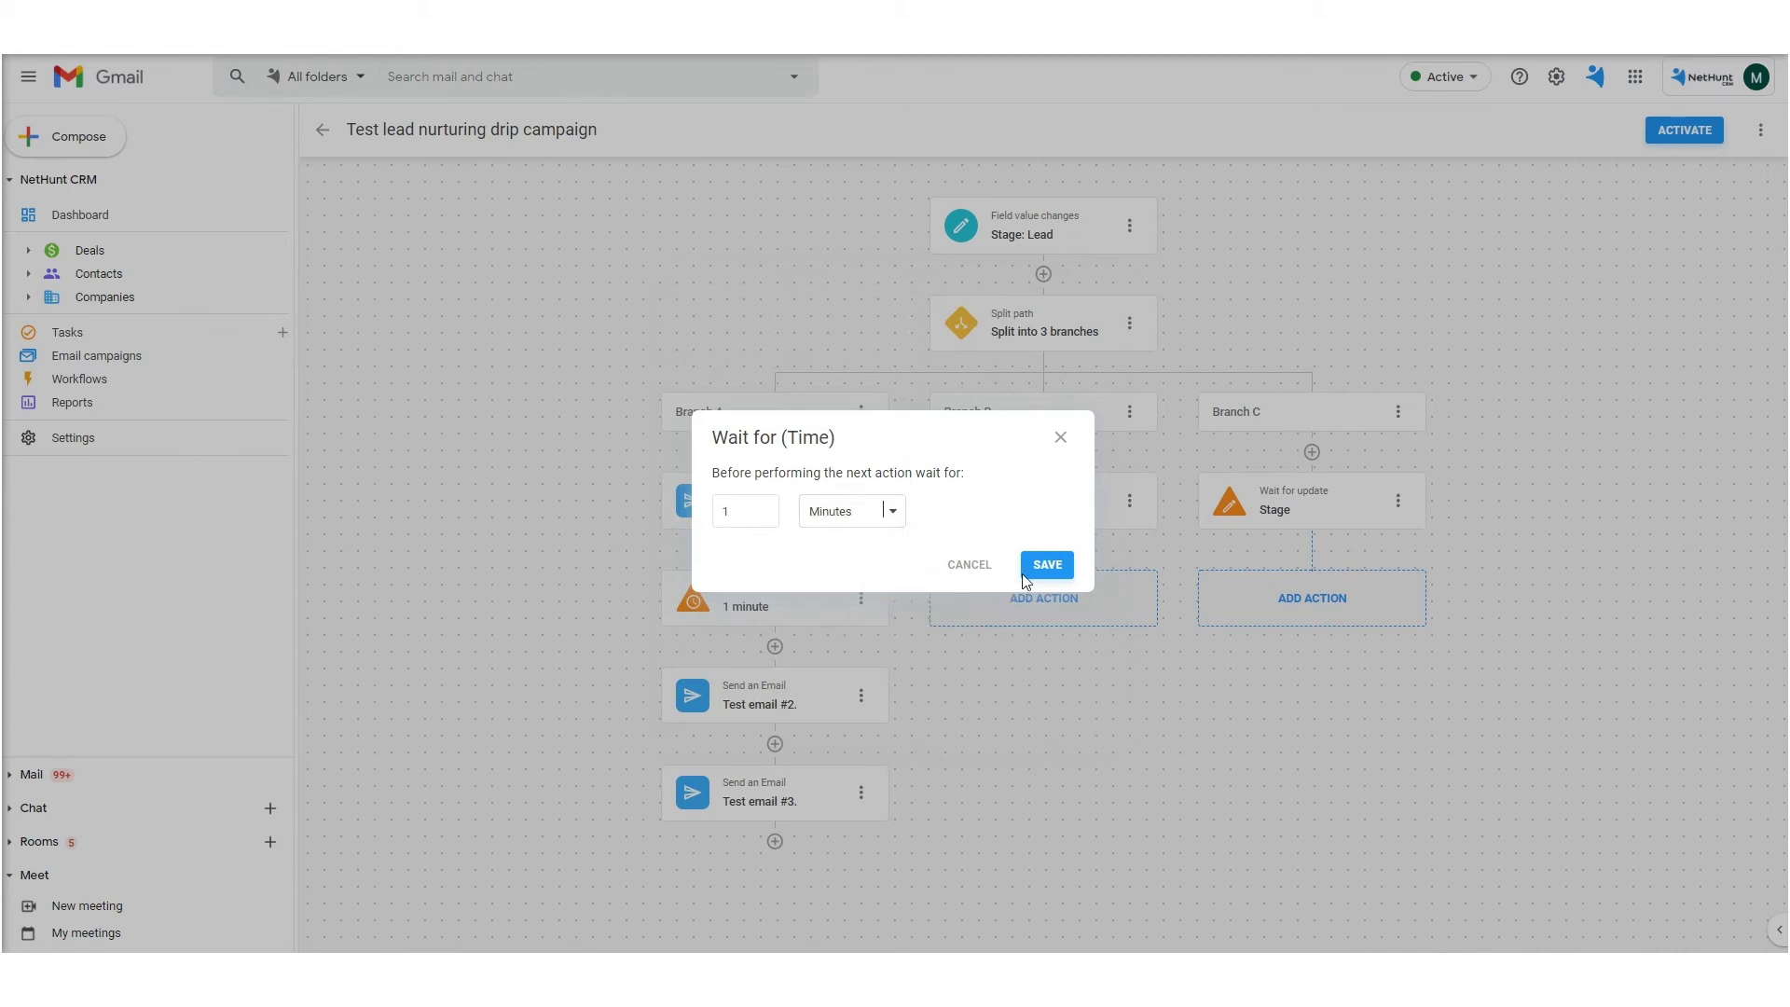
left_click(1045, 565)
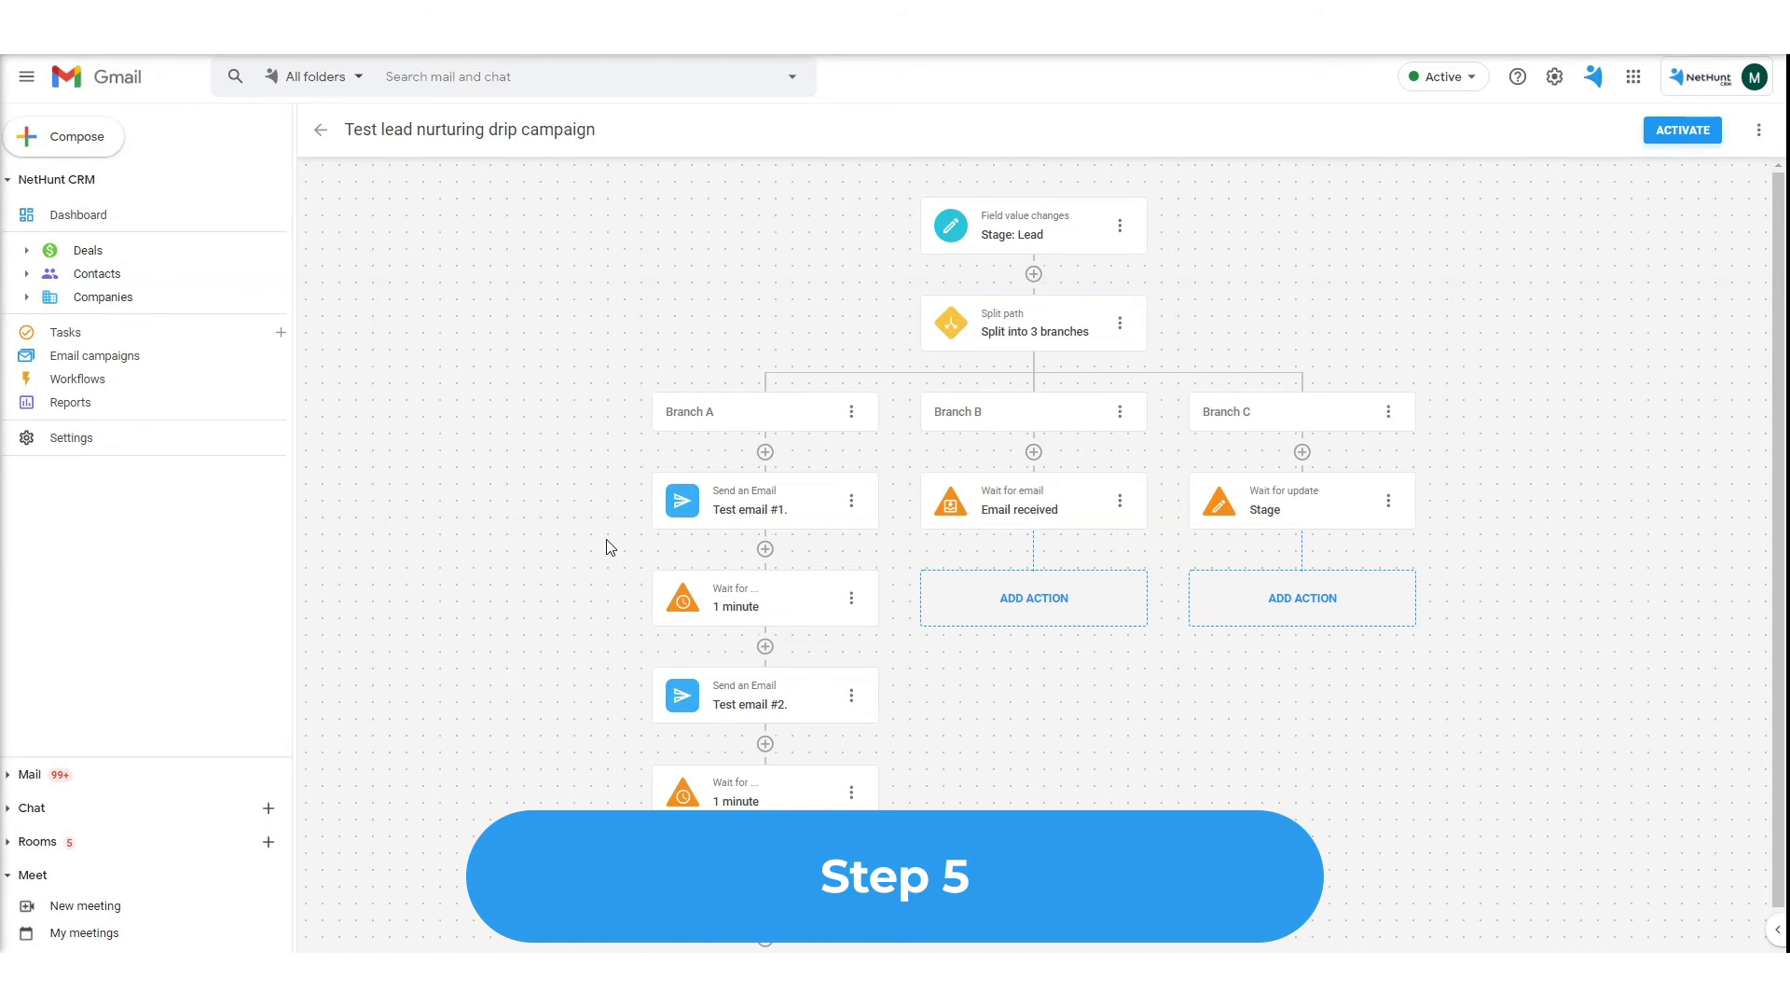
Add an End workflow step after Test email #3 and in Branches B and C, then activate
left_click(765, 939)
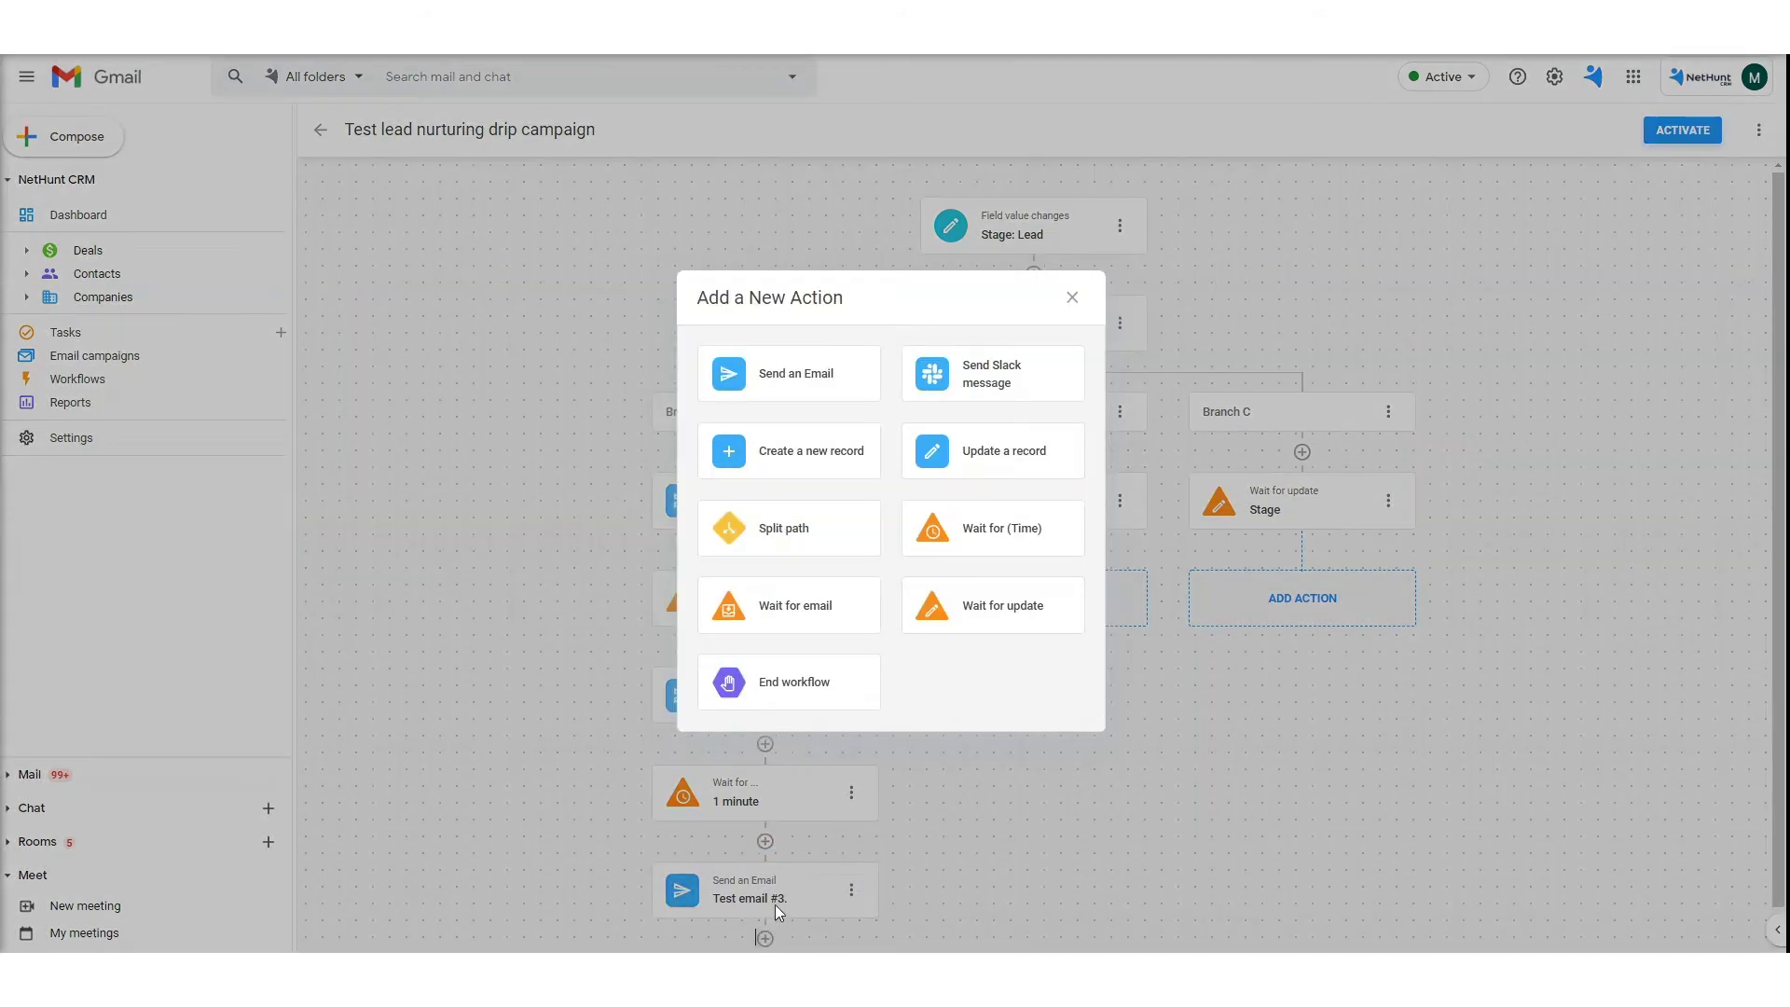
left_click(803, 698)
scroll(979, 691, "down", 1)
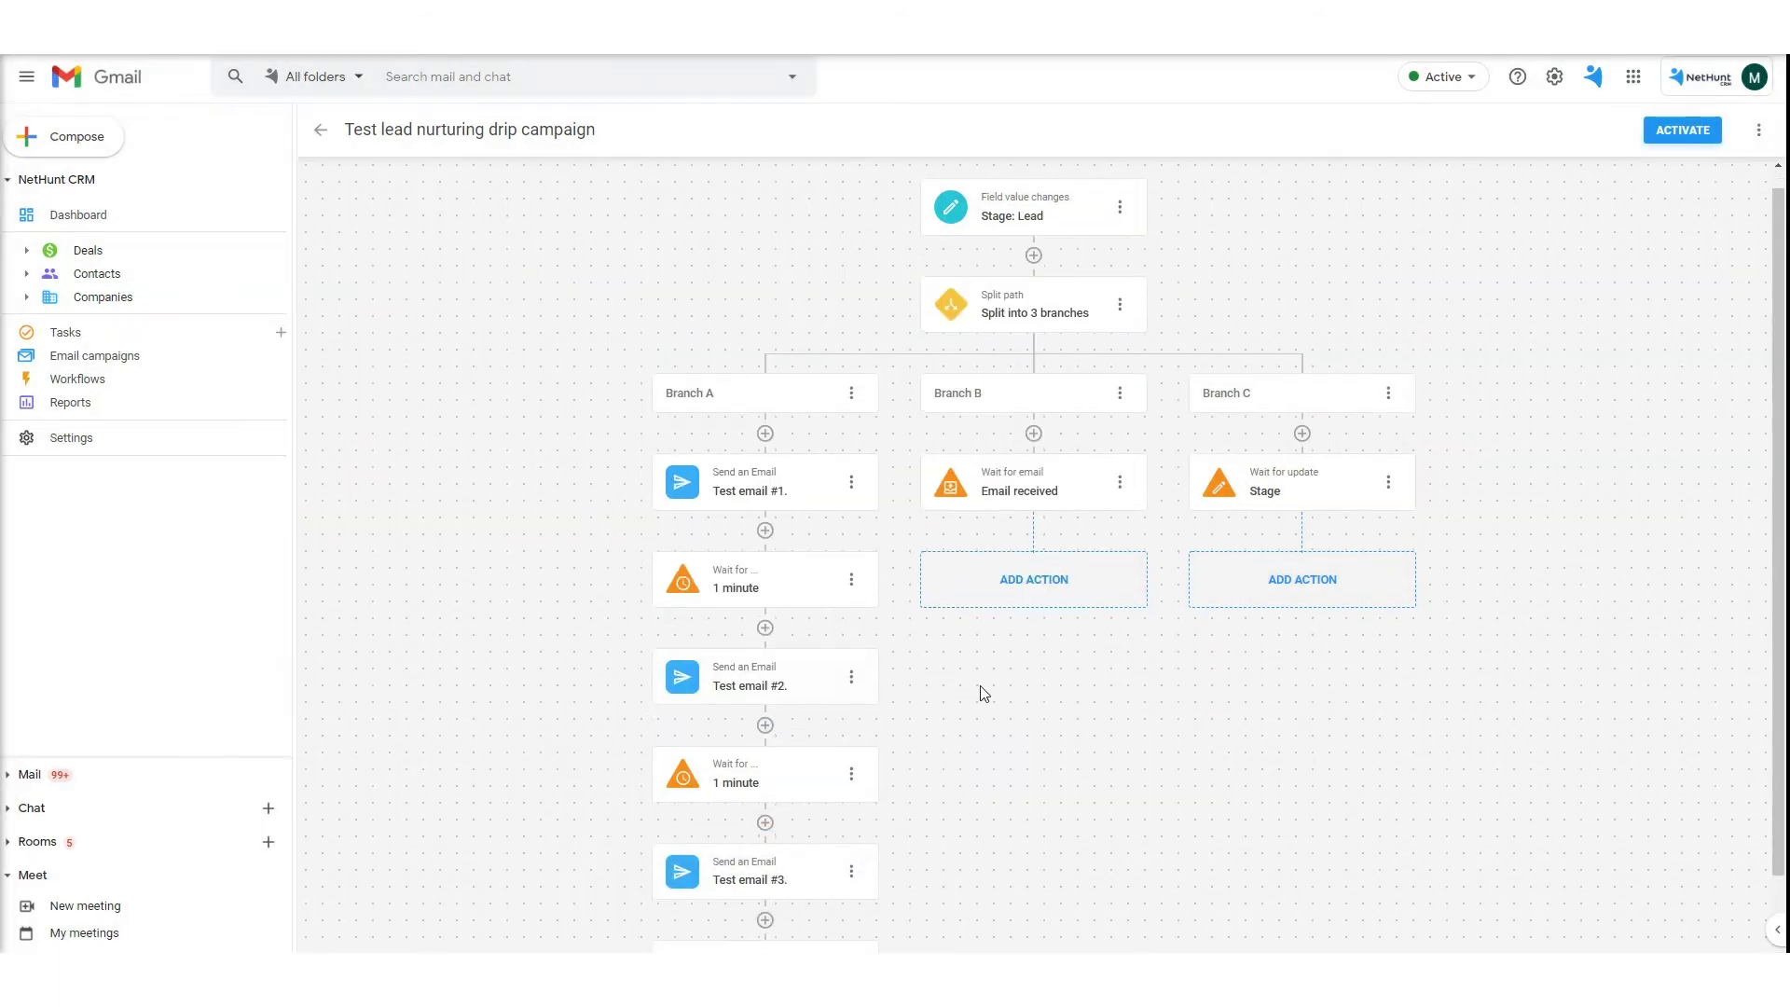
left_click(1040, 513)
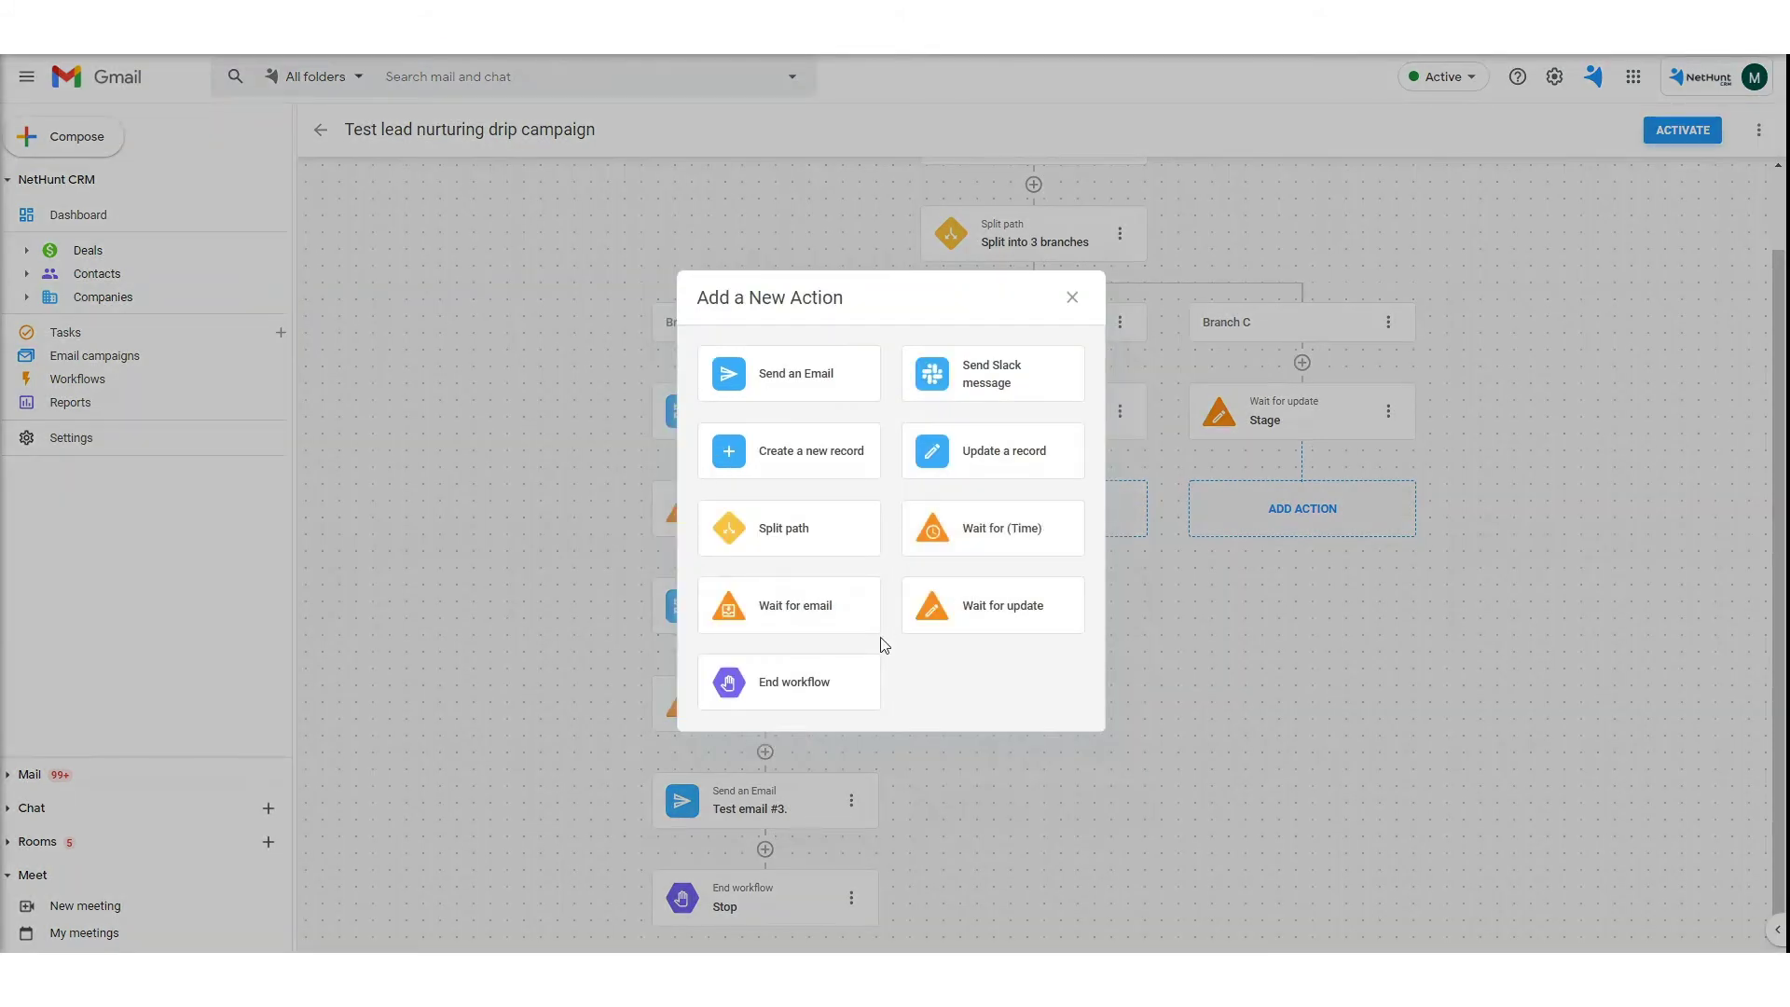
left_click(850, 673)
left_click(1271, 519)
left_click(848, 679)
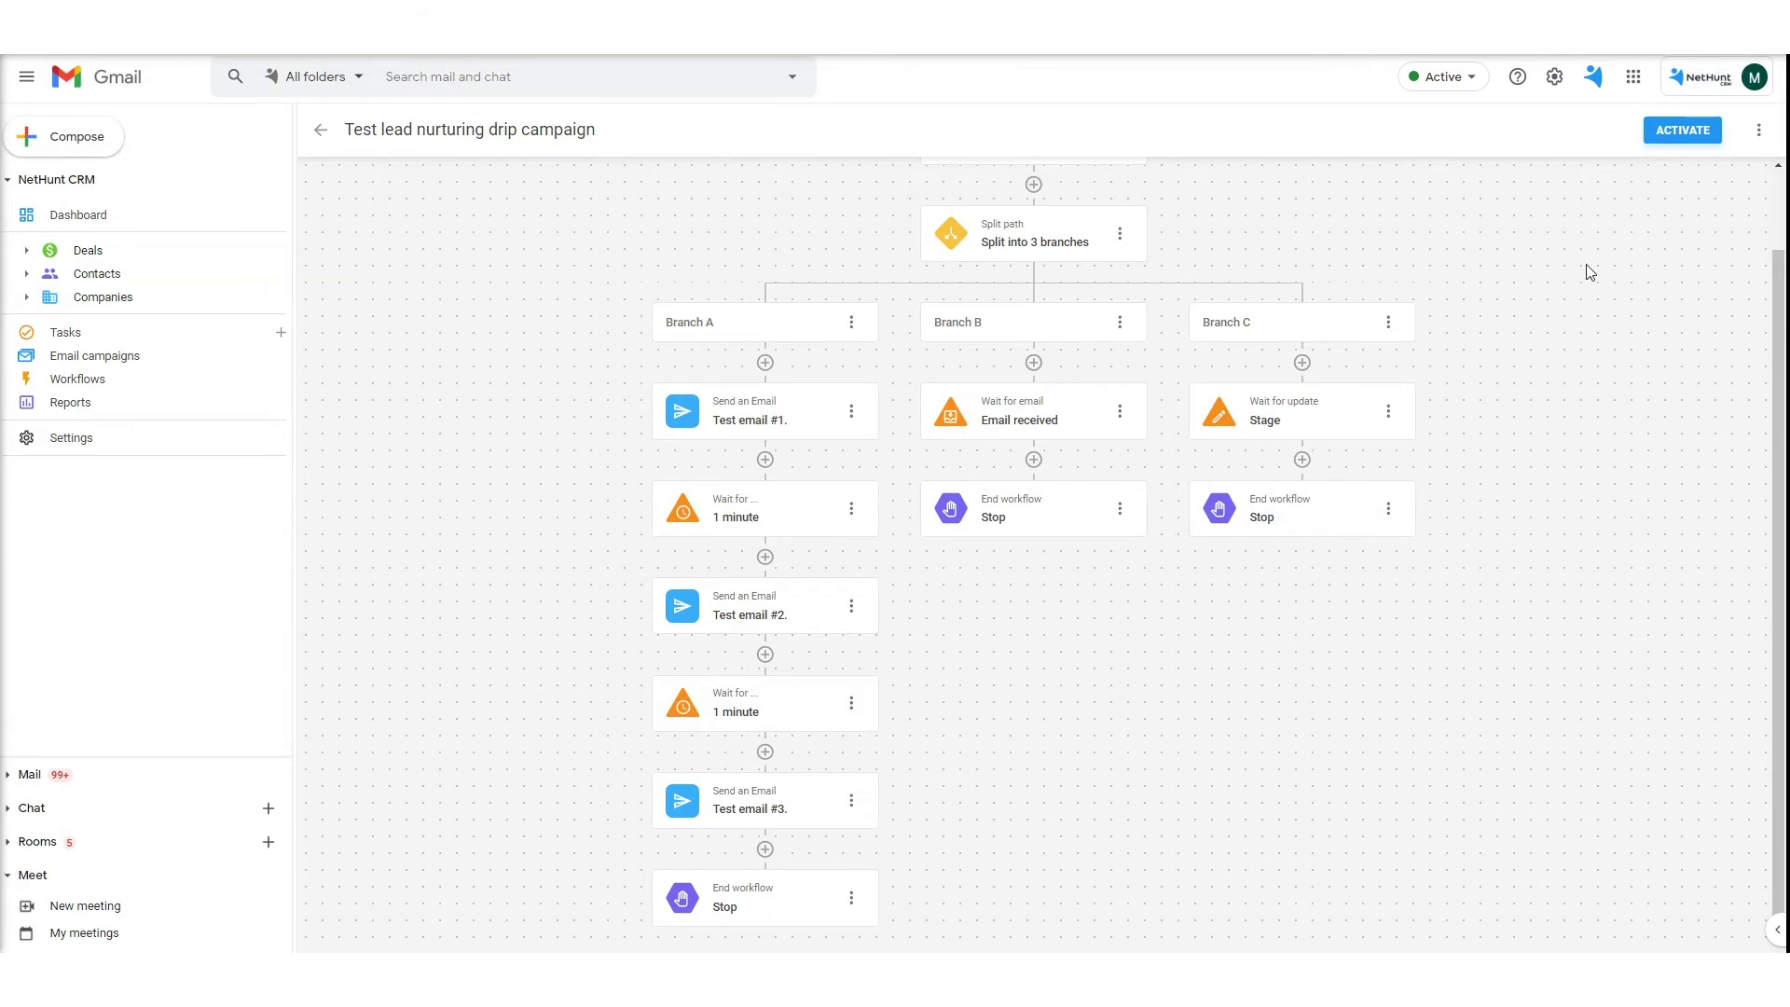
left_click(1684, 130)
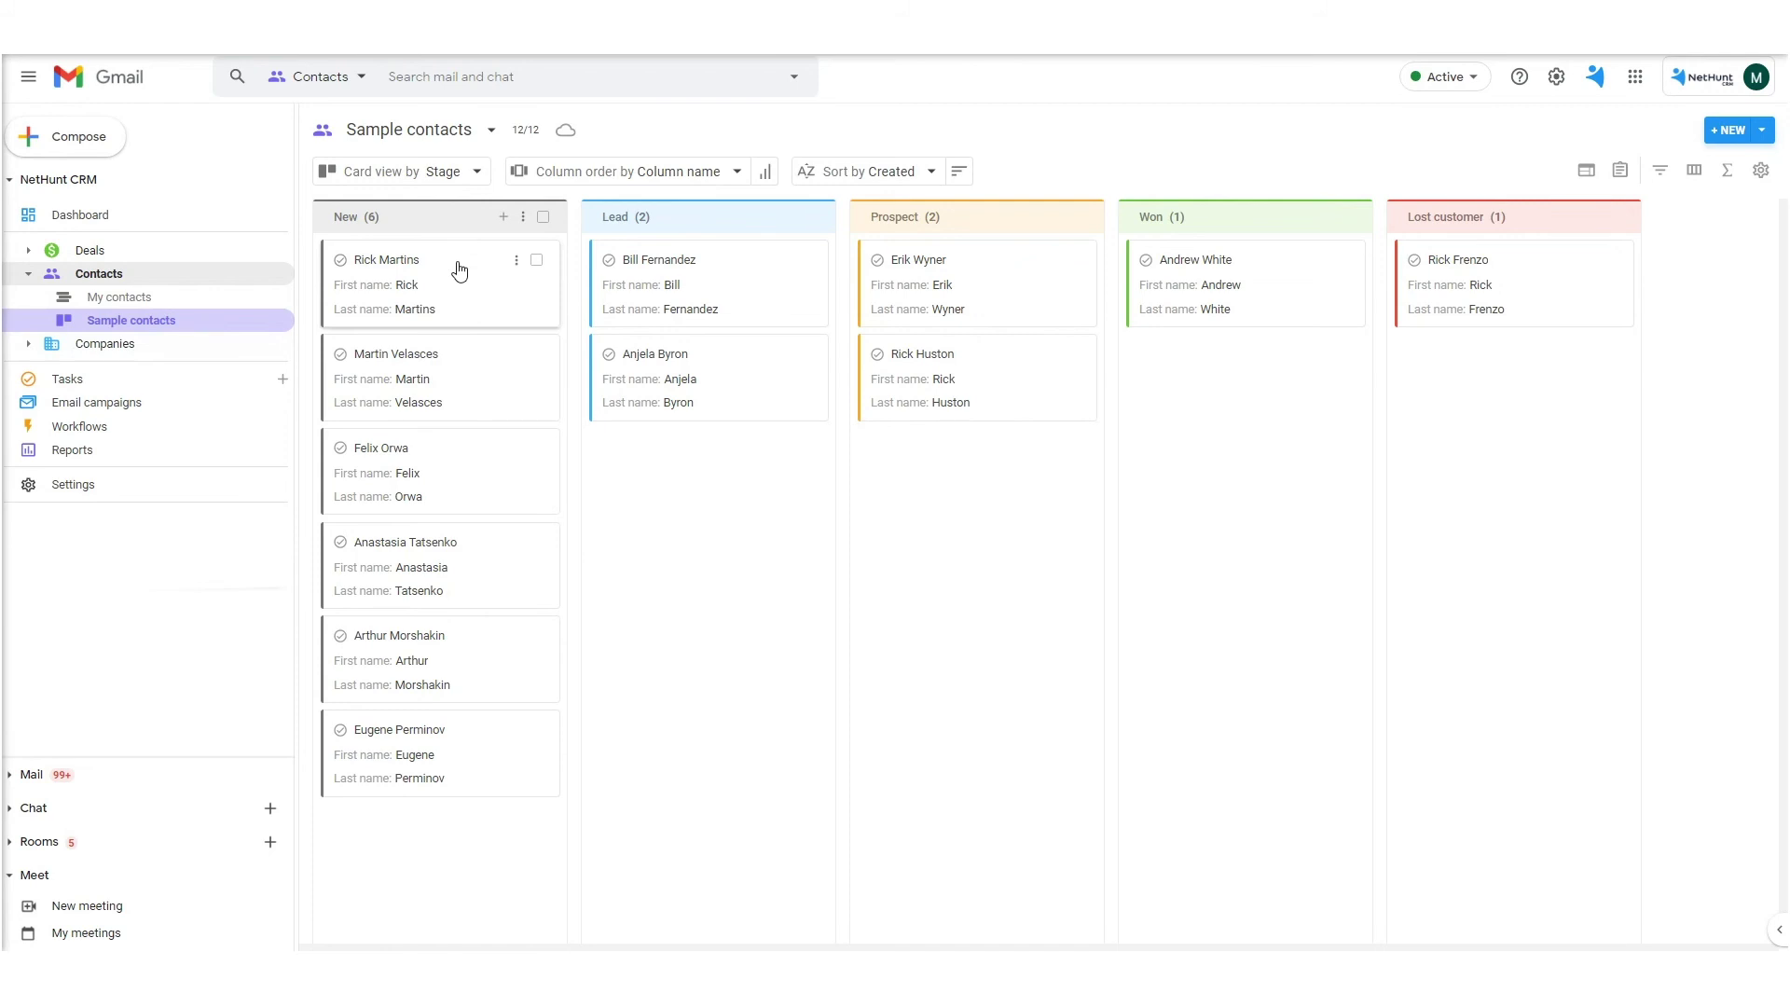
Drag the top New contact card into the Lead column and open that contact's record
left_click_drag(458, 271, 596, 463)
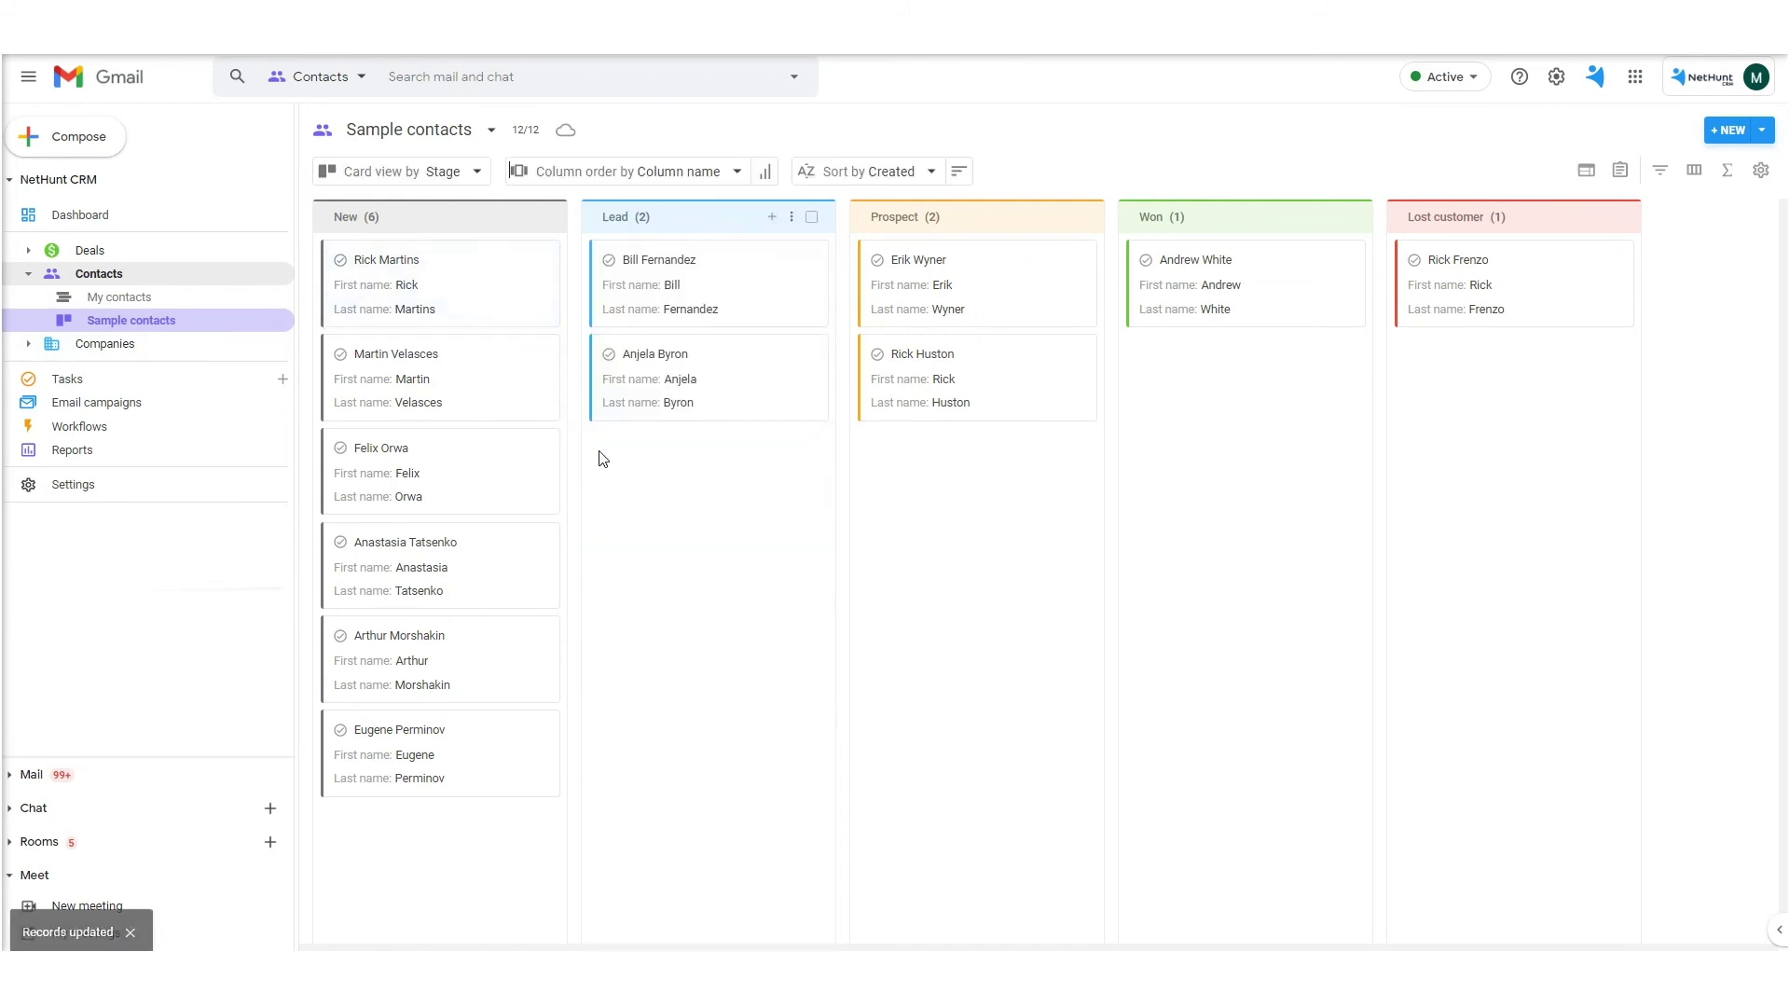
left_click(651, 282)
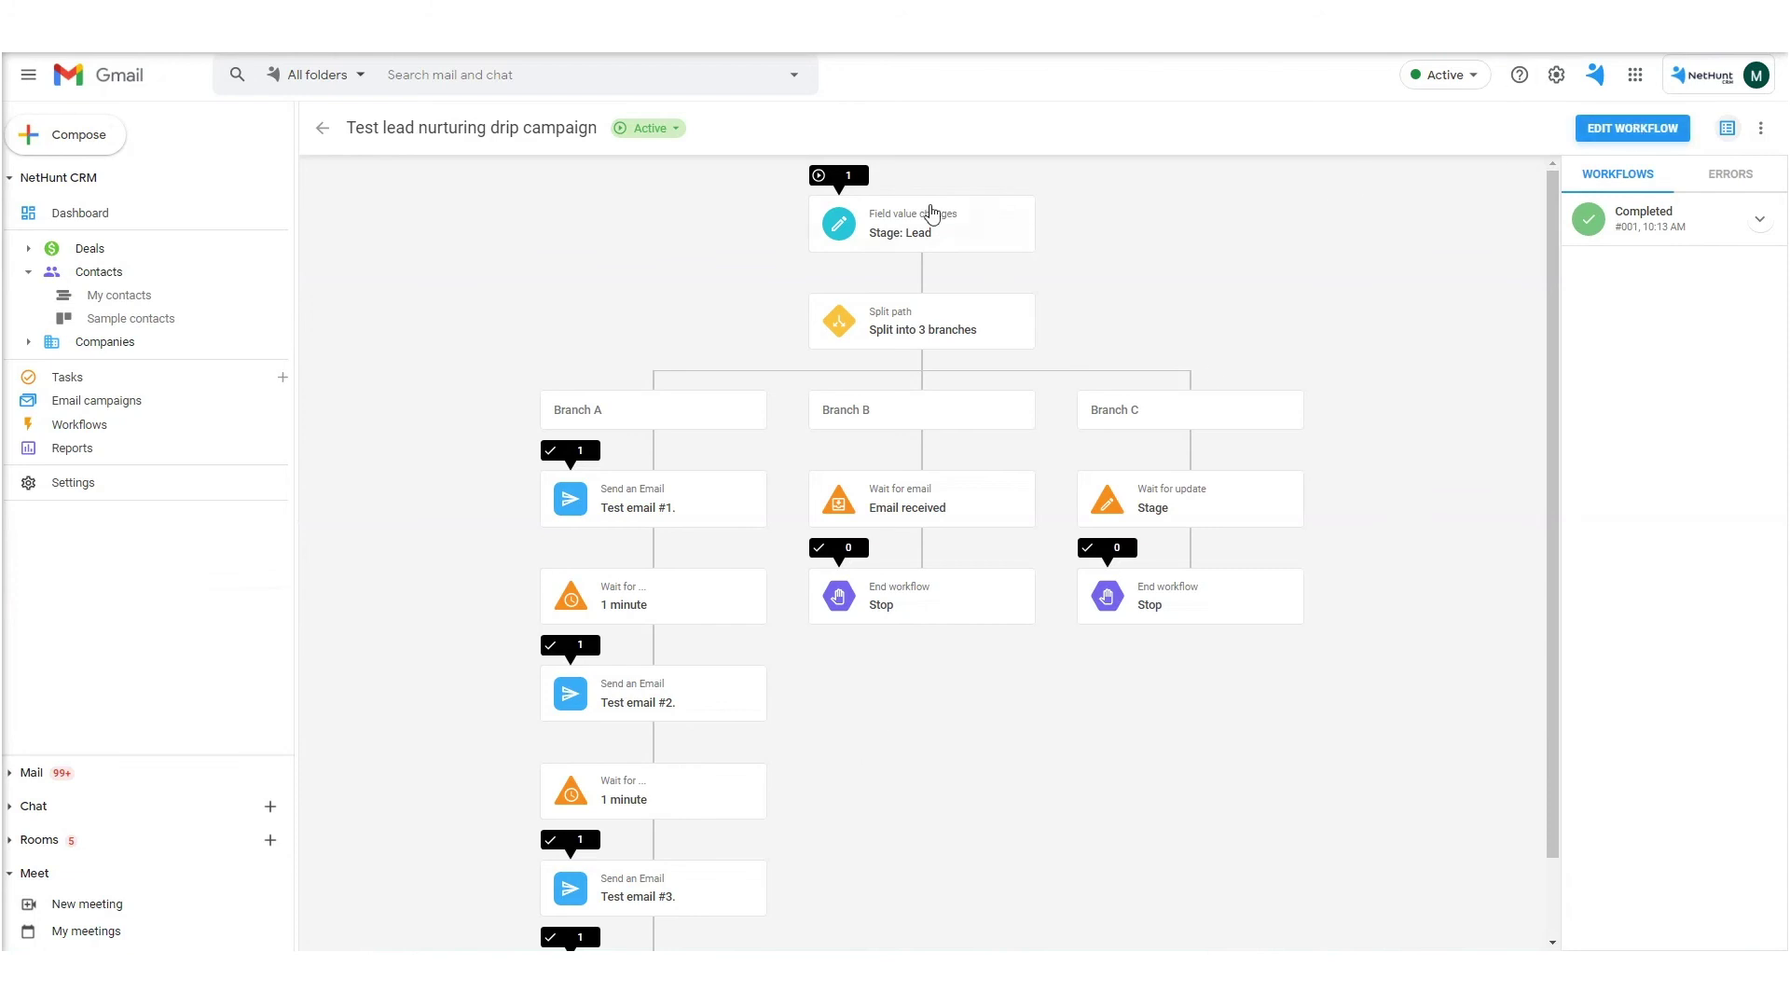
scroll(749, 323, "down", 2)
scroll(1559, 551, "up", 2)
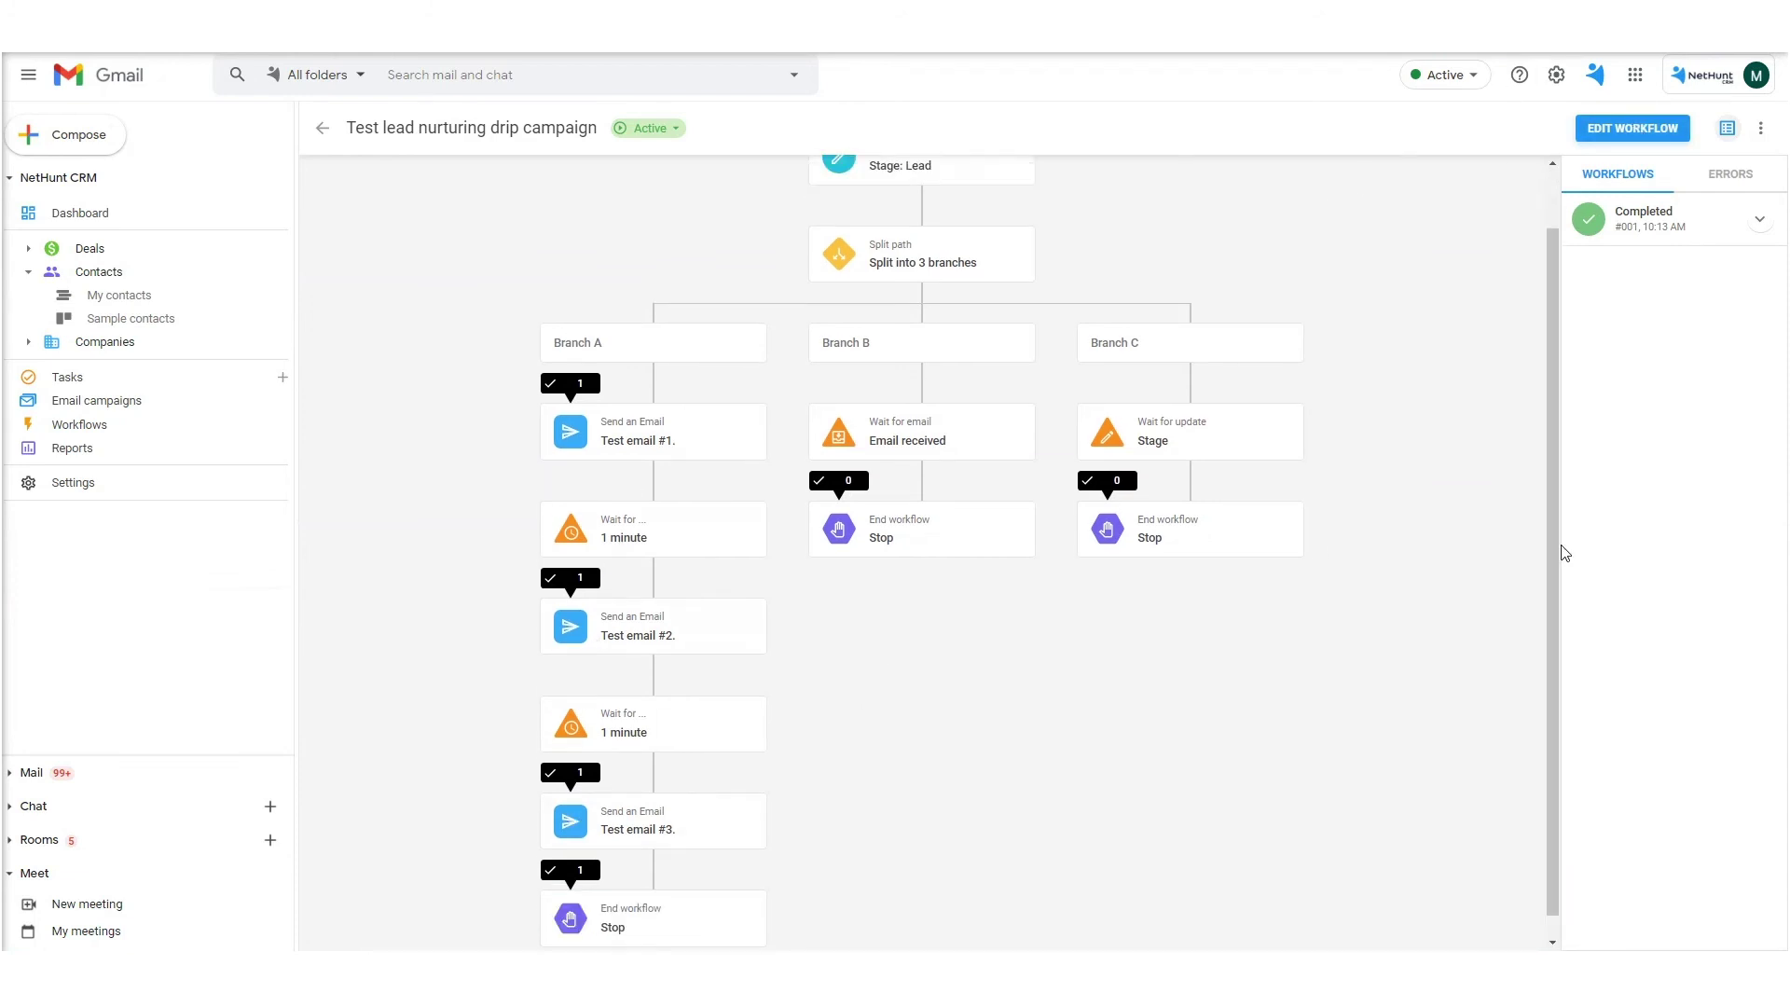
left_click(1760, 220)
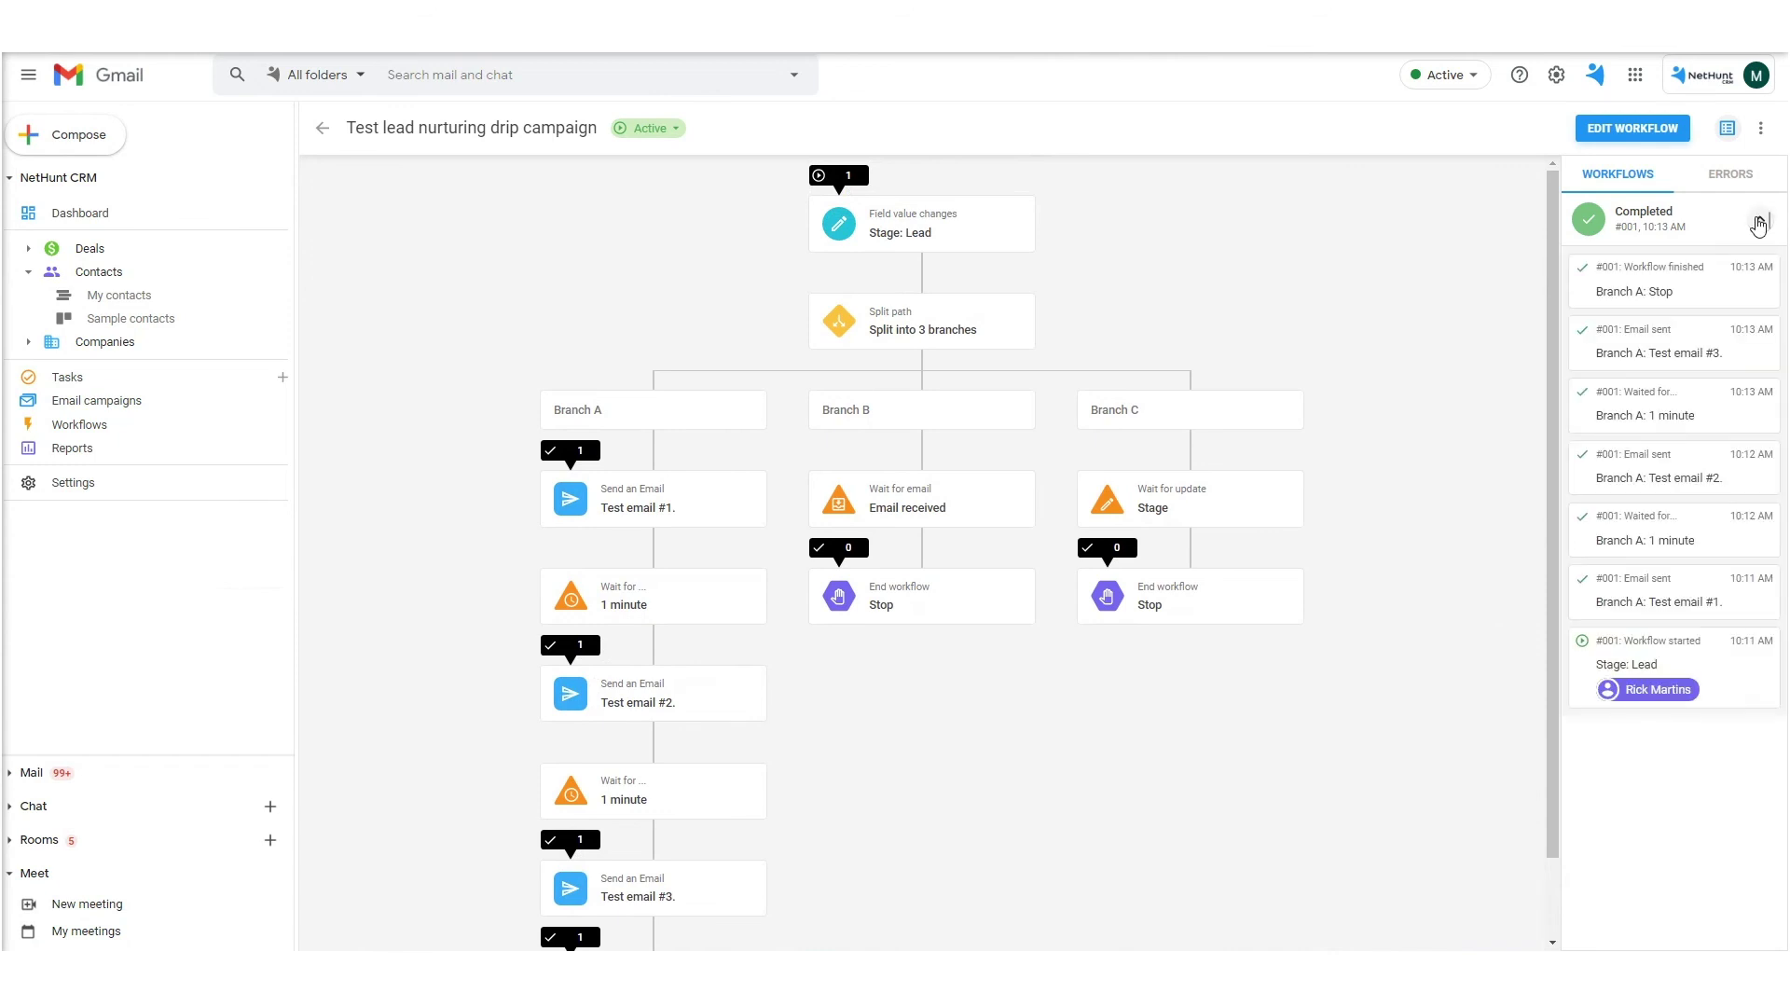
left_click(1759, 219)
left_click(1761, 128)
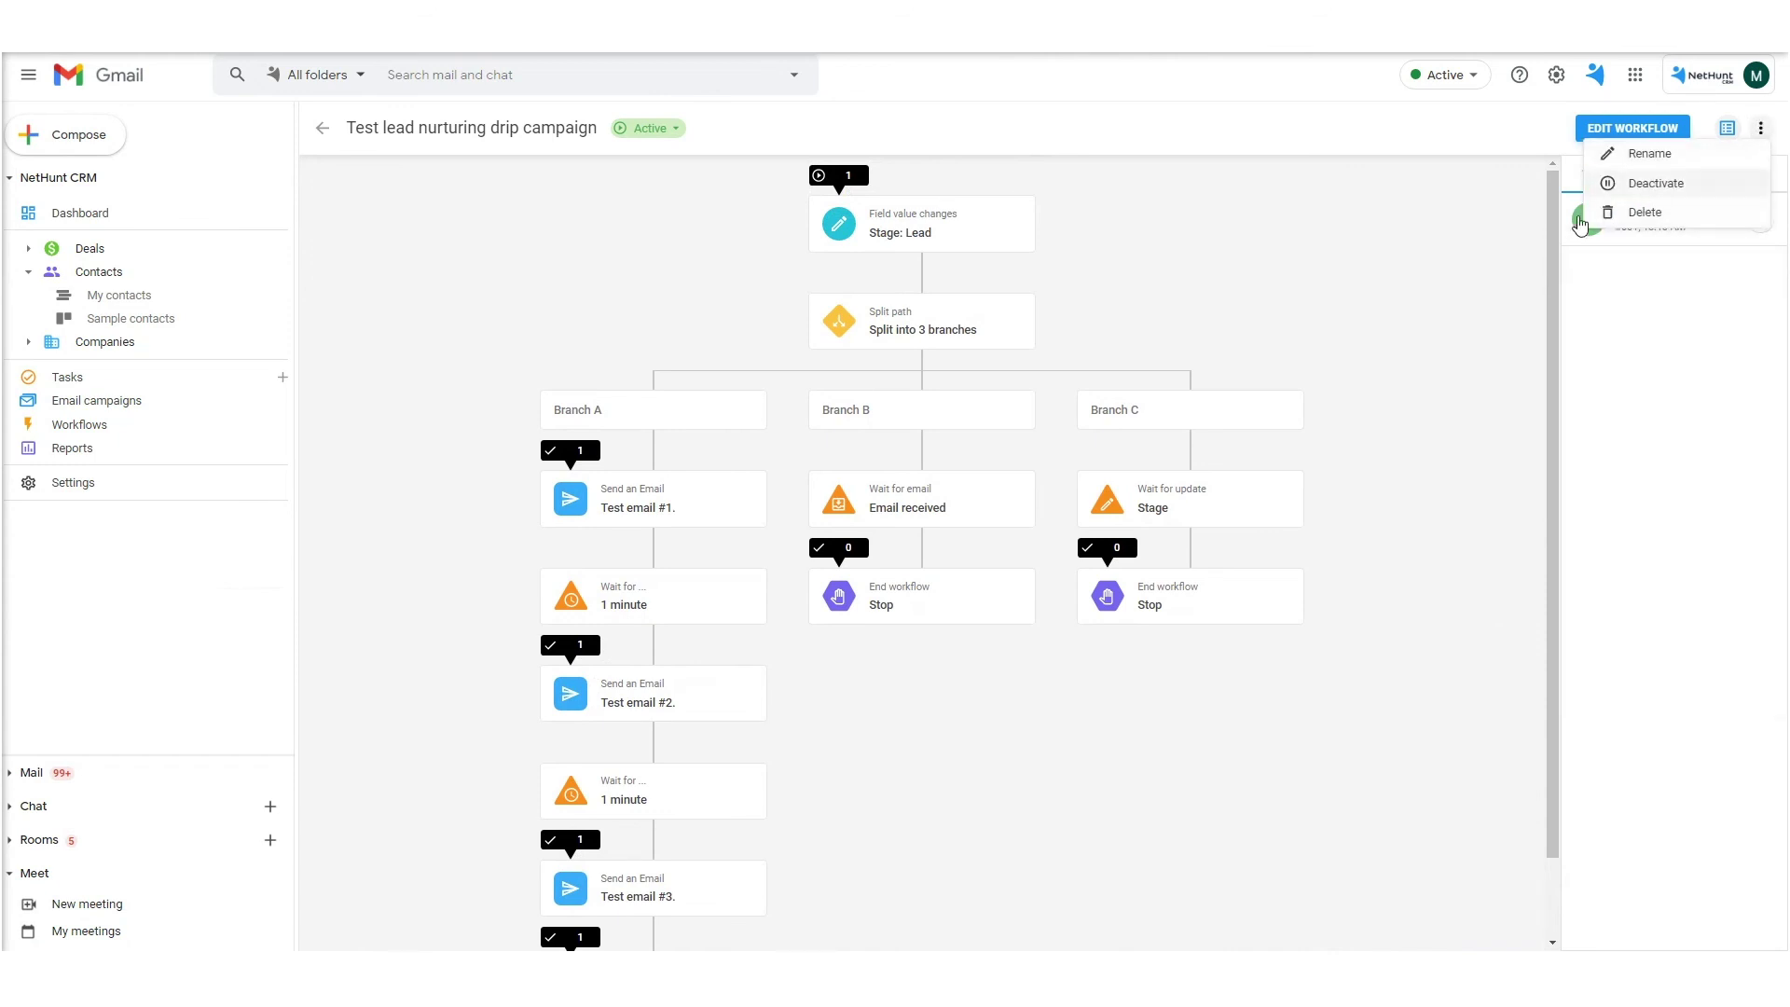